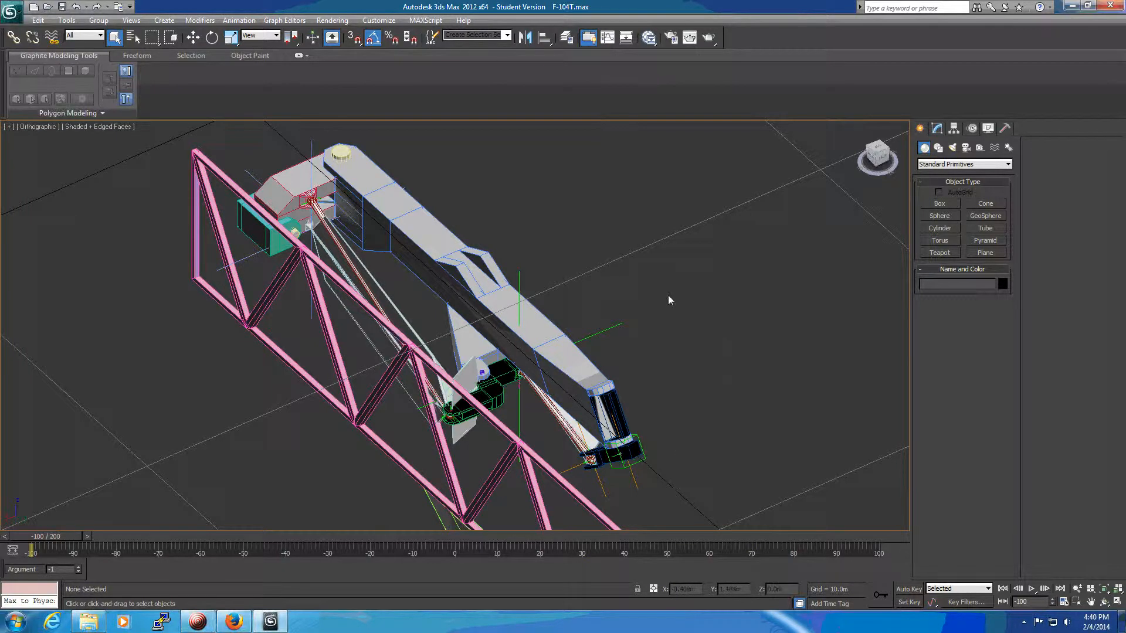
# Examine the landing gear assembly from several angles, focusing on the link rod sockets and the pivot arm joint on the main strut.
pyautogui.keyDown('alt'); pyautogui.moveTo(649, 301); pyautogui.dragTo(765, 192, button='middle'); pyautogui.keyUp('alt')
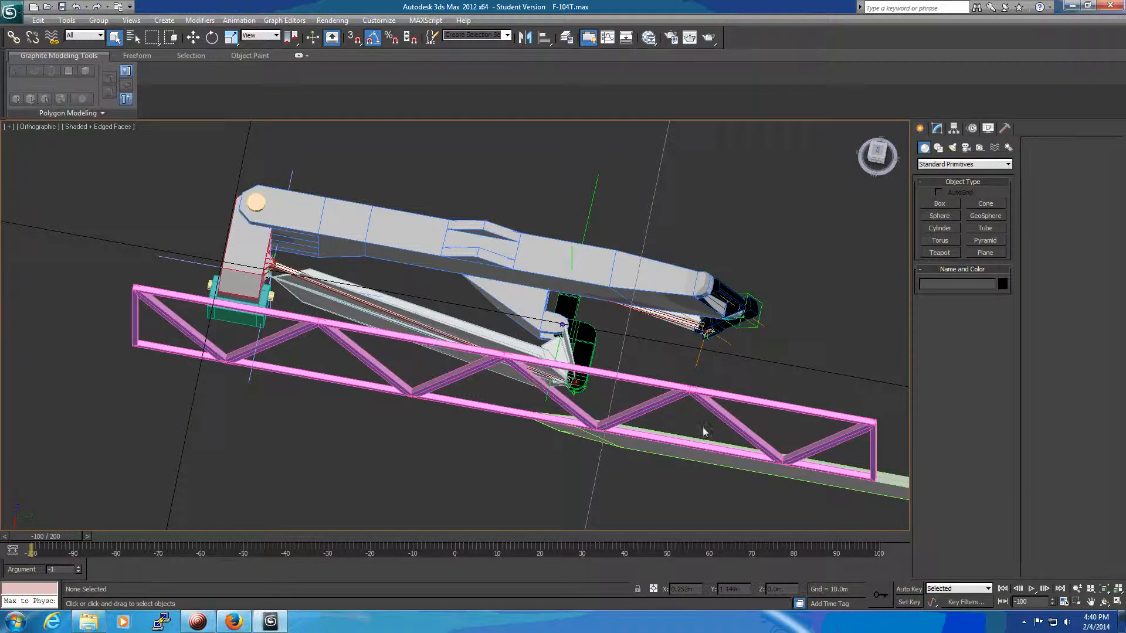
pyautogui.keyDown('alt'); pyautogui.moveTo(821, 357); pyautogui.dragTo(591, 302, button='middle'); pyautogui.keyUp('alt')
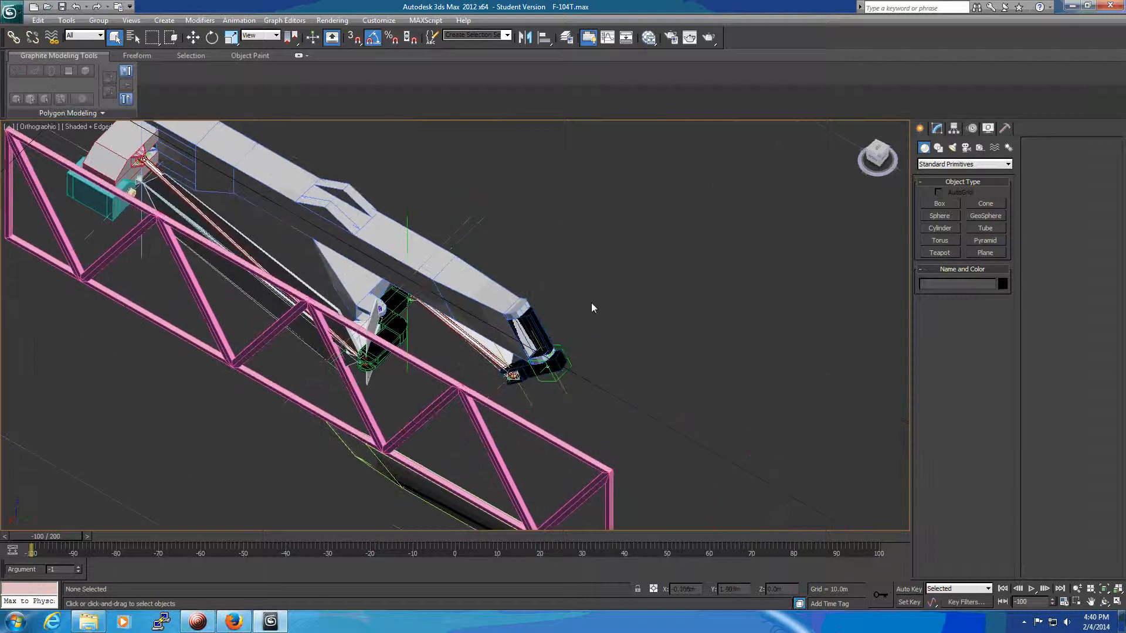
pyautogui.moveTo(623, 244); pyautogui.dragTo(674, 316, button='middle')
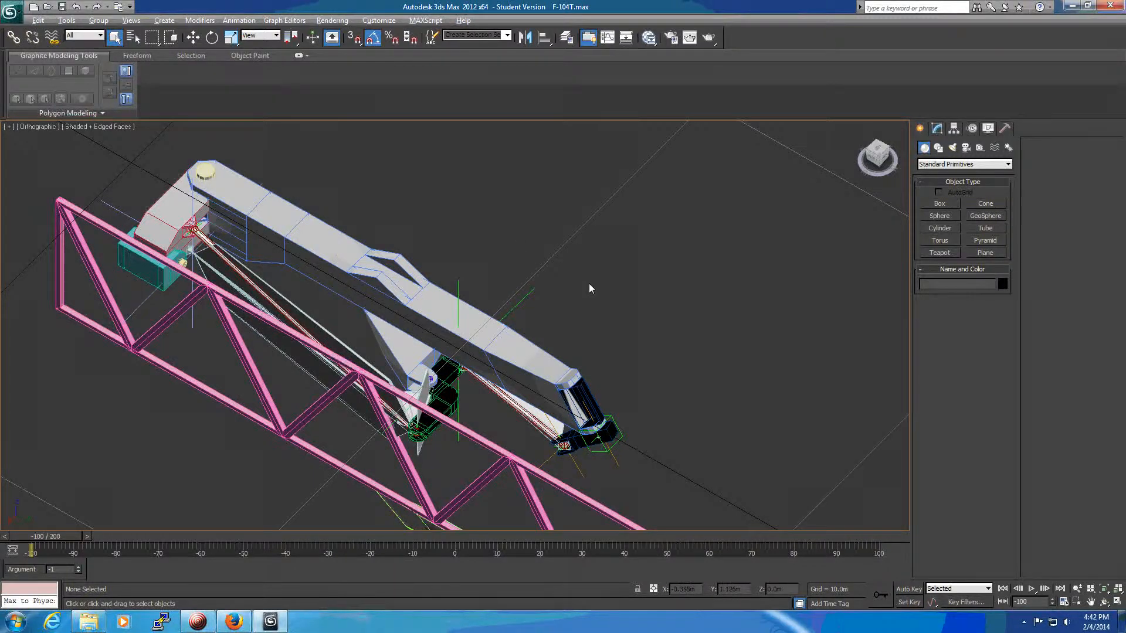
pyautogui.keyDown('alt'); pyautogui.moveTo(589, 284); pyautogui.dragTo(589, 116, button='middle'); pyautogui.keyUp('alt')
pyautogui.scroll(5, 639, 352)
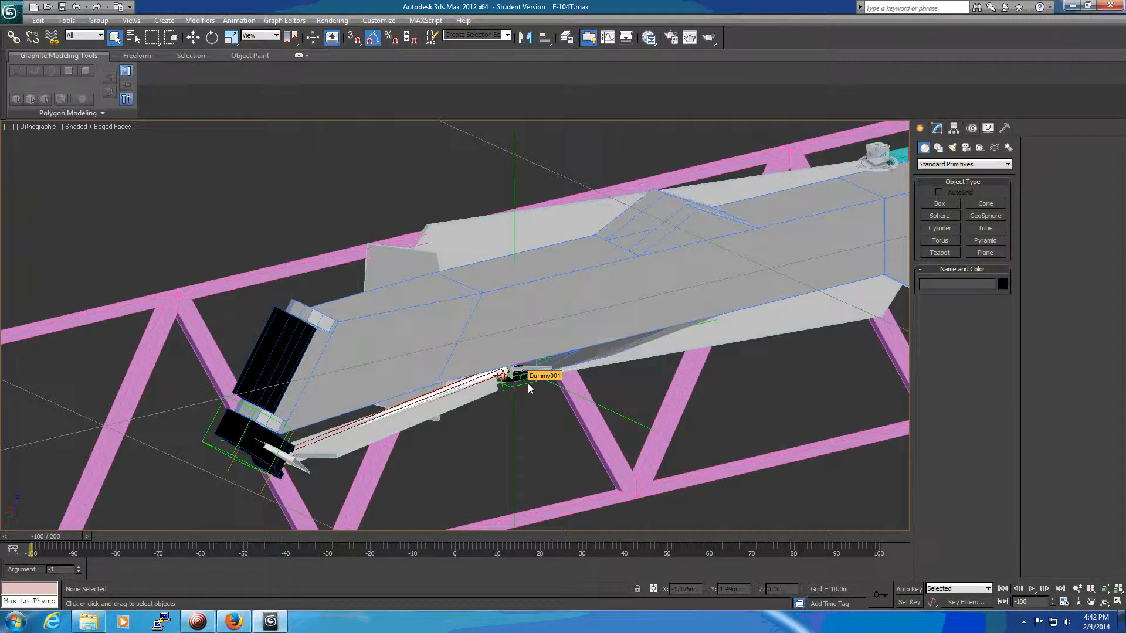
pyautogui.keyDown('alt'); pyautogui.moveTo(543, 433); pyautogui.dragTo(480, 437, button='middle'); pyautogui.keyUp('alt')
pyautogui.scroll(5, 509, 406)
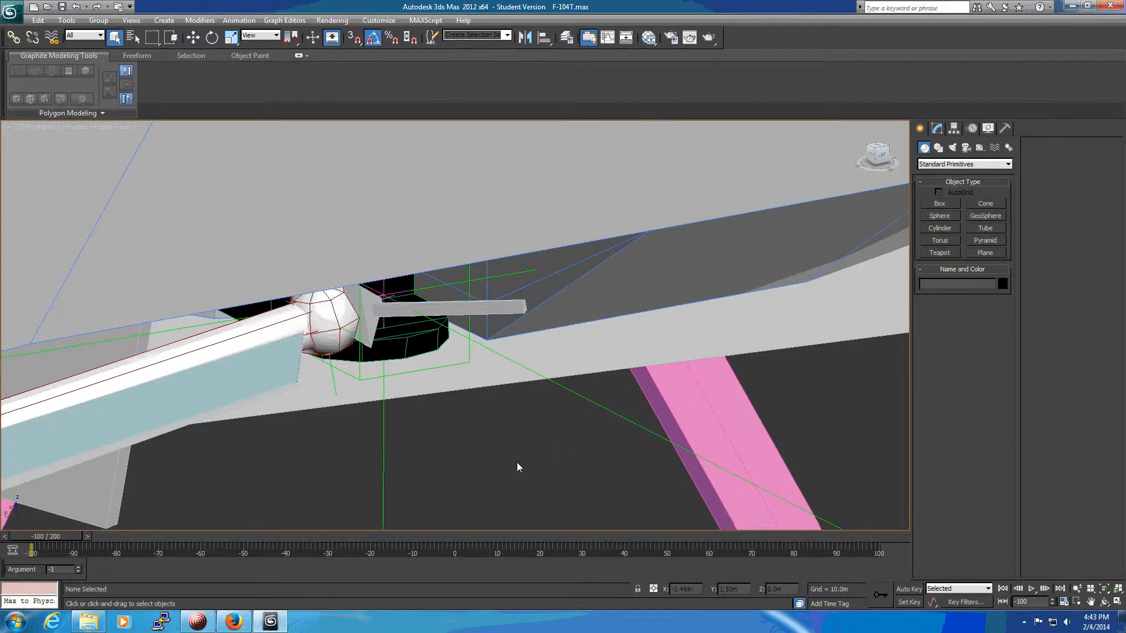
pyautogui.scroll(-10, 516, 462)
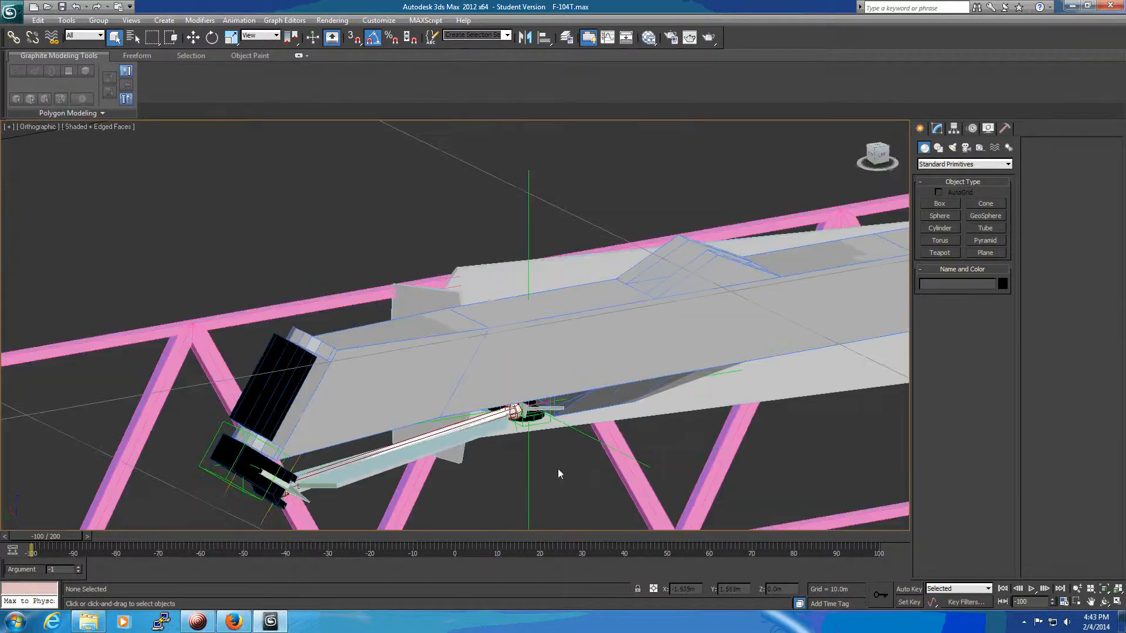
pyautogui.keyDown('alt'); pyautogui.moveTo(557, 469); pyautogui.dragTo(687, 489, button='middle'); pyautogui.keyUp('alt')
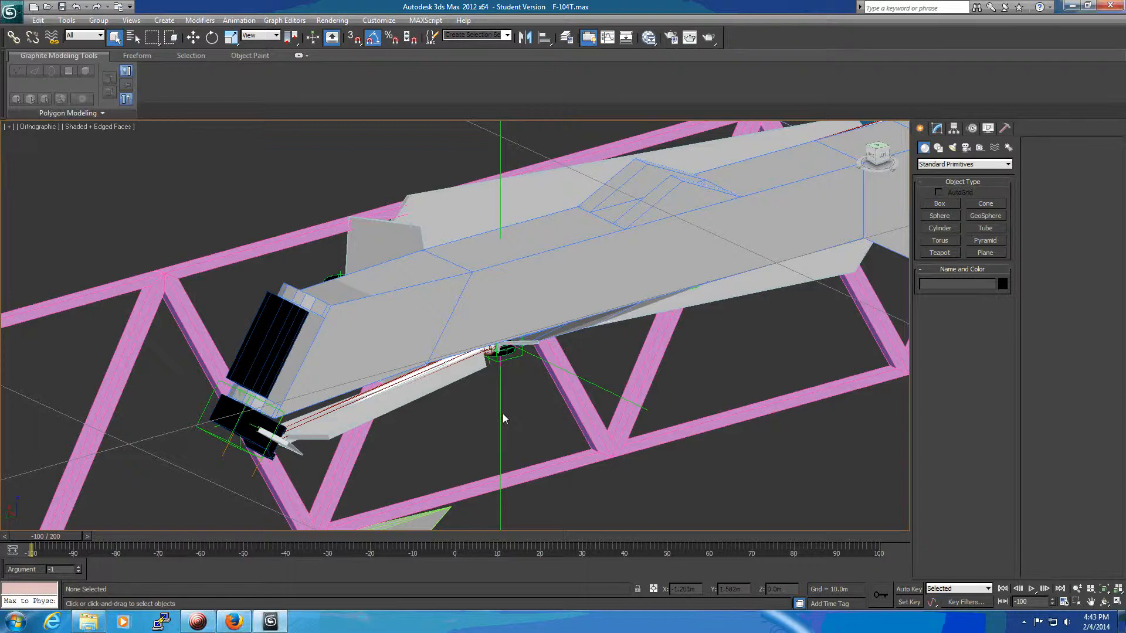
pyautogui.keyDown('alt'); pyautogui.moveTo(501, 425); pyautogui.dragTo(593, 470, button='middle'); pyautogui.keyUp('alt')
pyautogui.keyDown('alt'); pyautogui.moveTo(536, 398); pyautogui.dragTo(595, 385, button='middle'); pyautogui.keyUp('alt')
pyautogui.keyDown('alt'); pyautogui.moveTo(443, 433); pyautogui.dragTo(661, 435, button='middle'); pyautogui.keyUp('alt')
pyautogui.scroll(5, 564, 332)
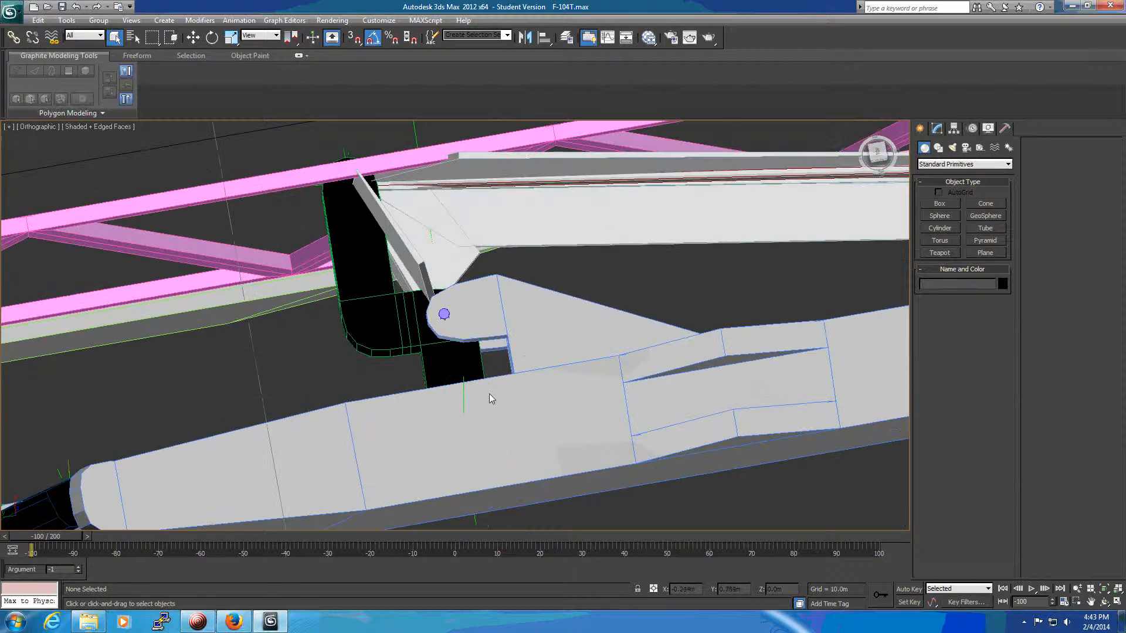
pyautogui.moveTo(559, 530); pyautogui.dragTo(581, 470, button='middle')
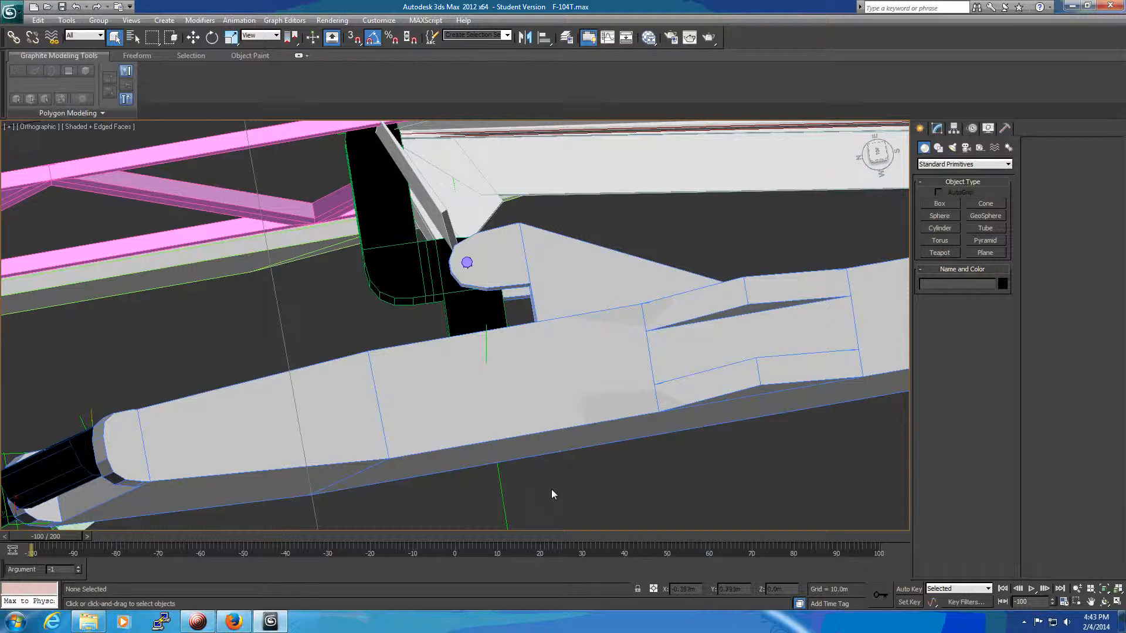
pyautogui.click(502, 500)
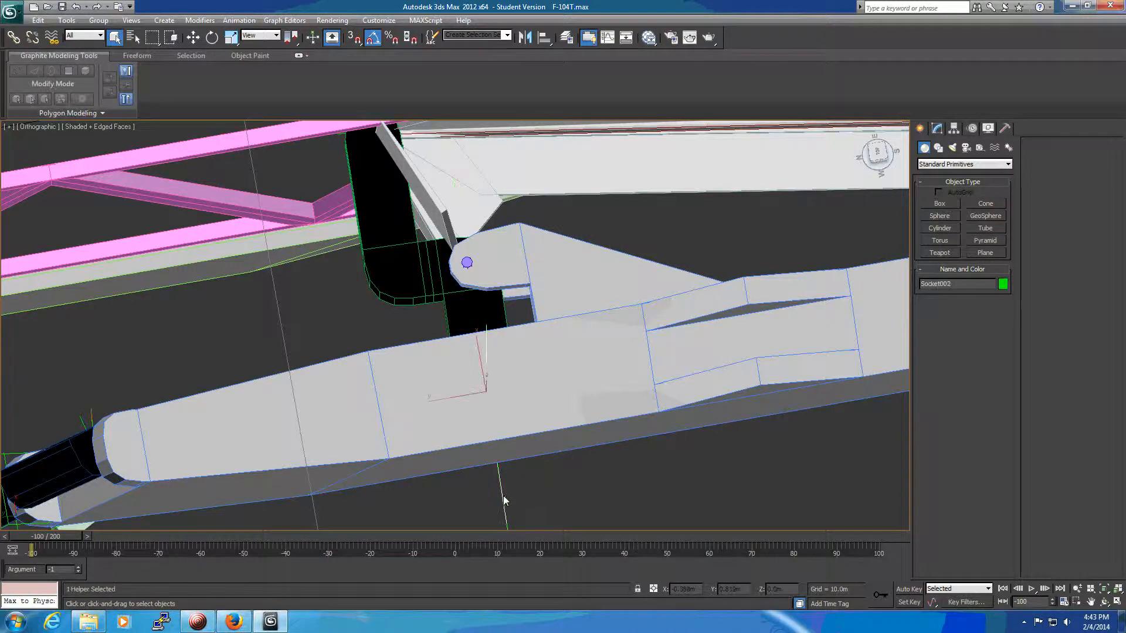
pyautogui.click(13, 37)
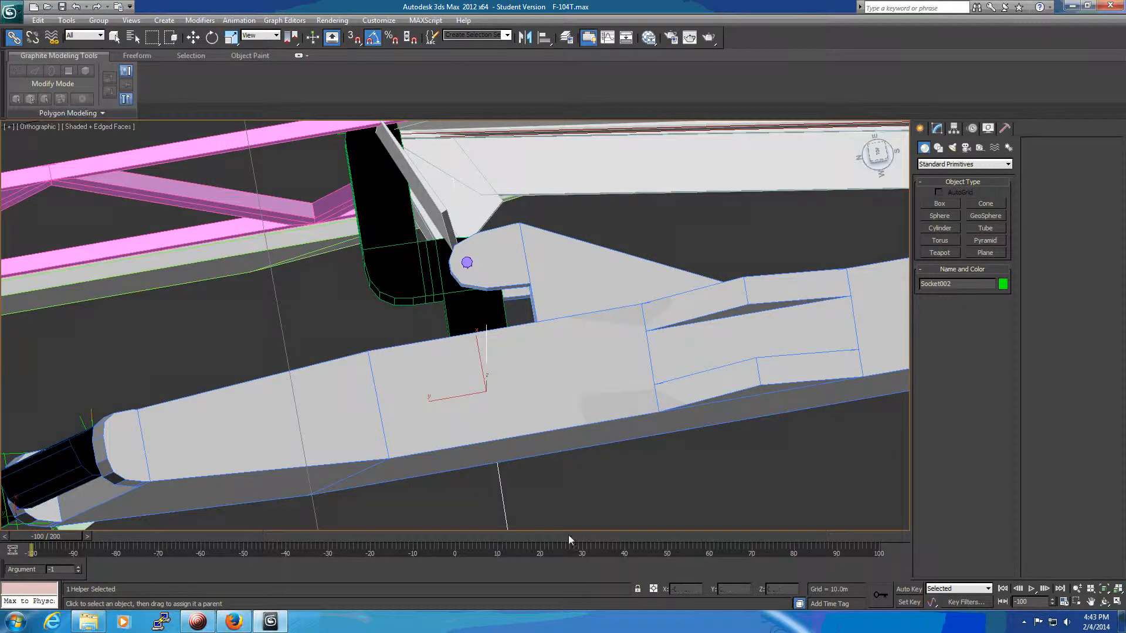
pyautogui.scroll(-5, 598, 500)
pyautogui.scroll(-4, 600, 497)
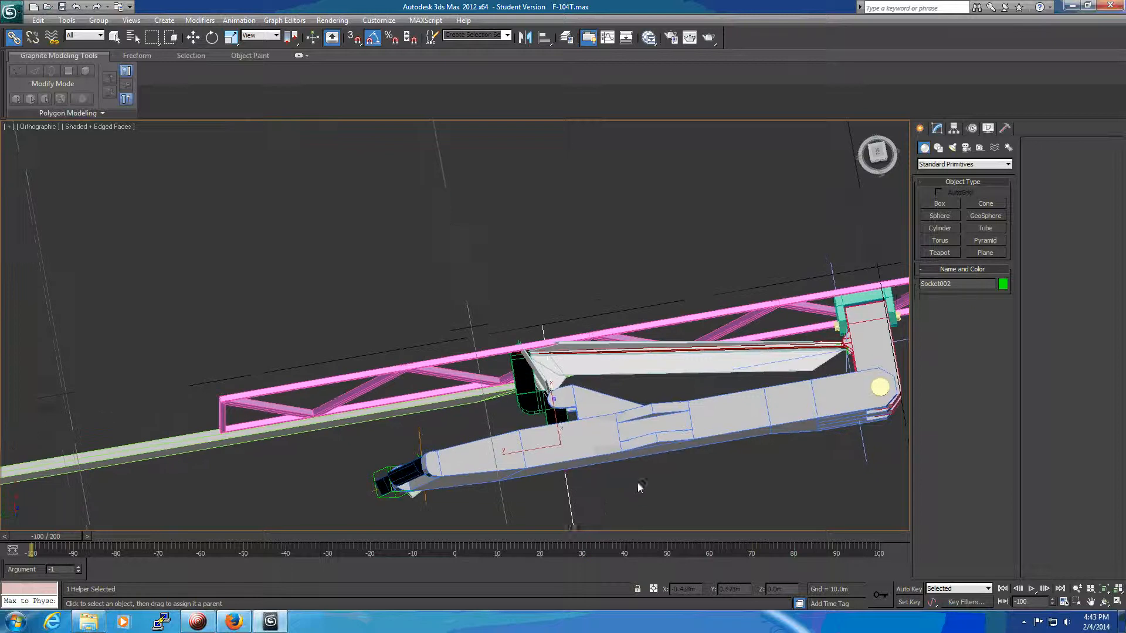
pyautogui.keyDown('alt'); pyautogui.moveTo(632, 472); pyautogui.dragTo(670, 489, button='middle'); pyautogui.keyUp('alt')
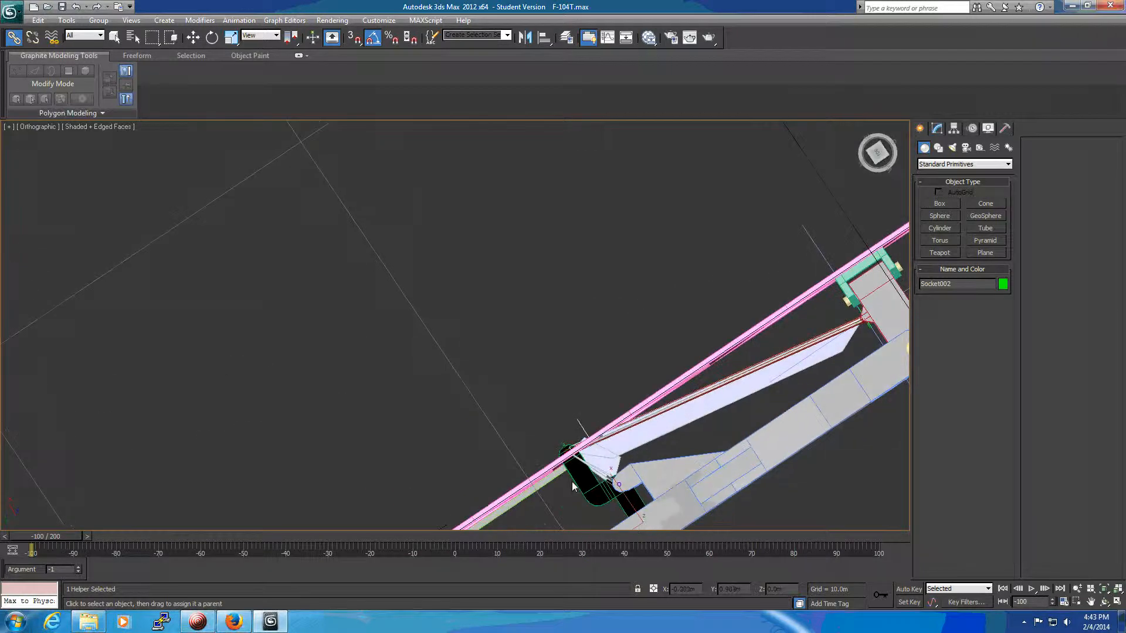
pyautogui.moveTo(773, 506); pyautogui.dragTo(529, 282, button='middle')
pyautogui.scroll(-3, 513, 350)
pyautogui.keyDown('alt'); pyautogui.moveTo(512, 418); pyautogui.dragTo(562, 355, button='middle'); pyautogui.keyUp('alt')
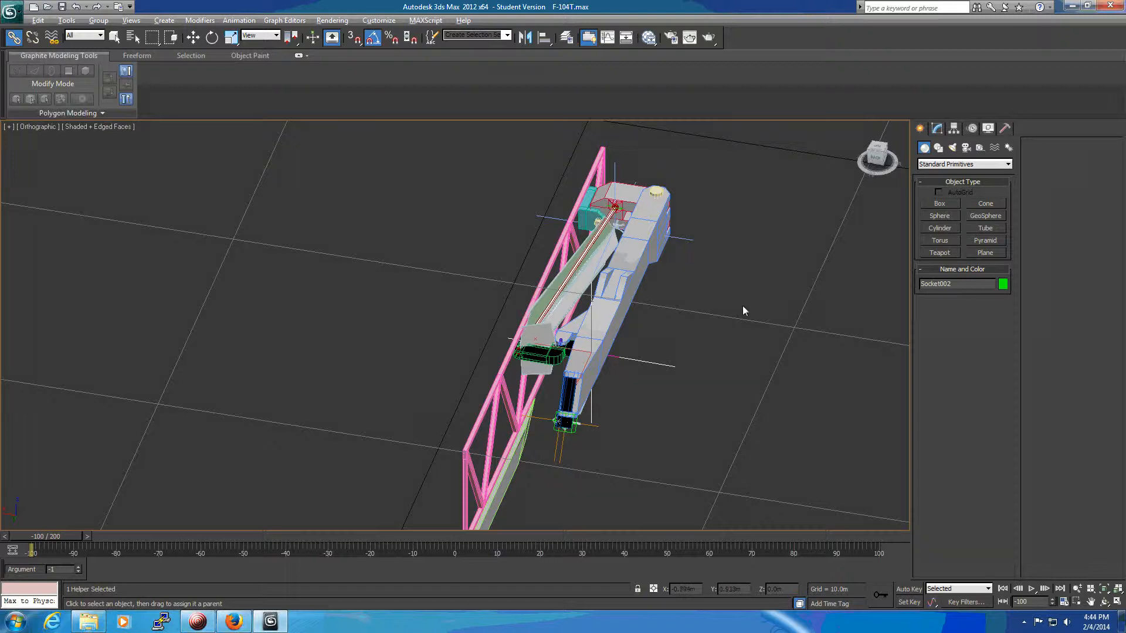
pyautogui.keyDown('alt'); pyautogui.moveTo(744, 310); pyautogui.dragTo(654, 365, button='middle'); pyautogui.keyUp('alt')
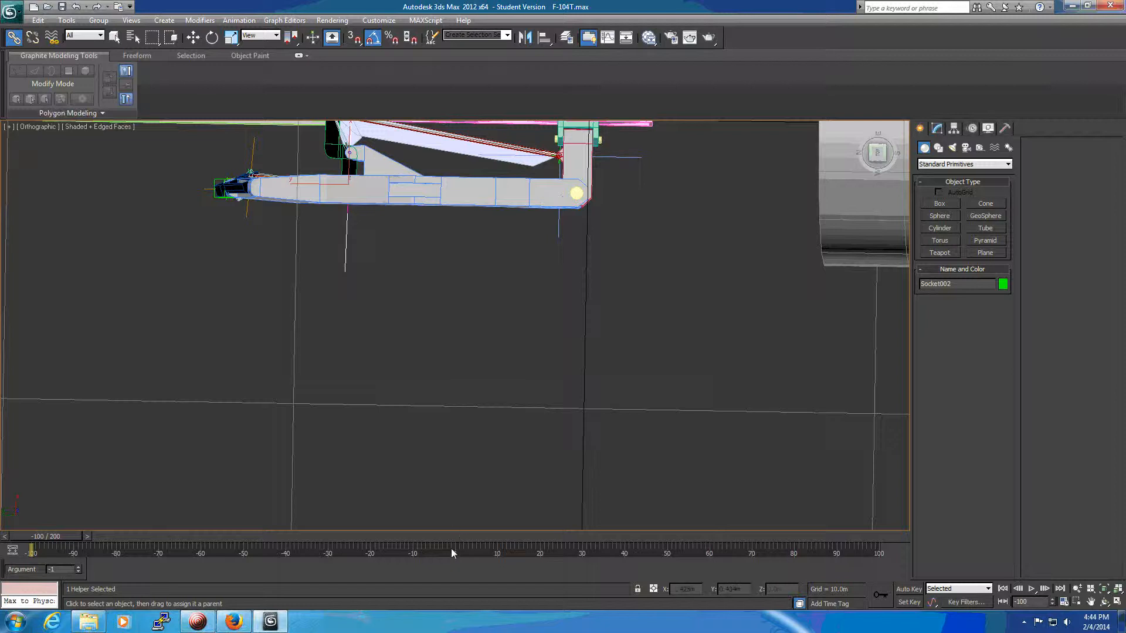
pyautogui.moveTo(505, 383); pyautogui.dragTo(555, 397, button='middle')
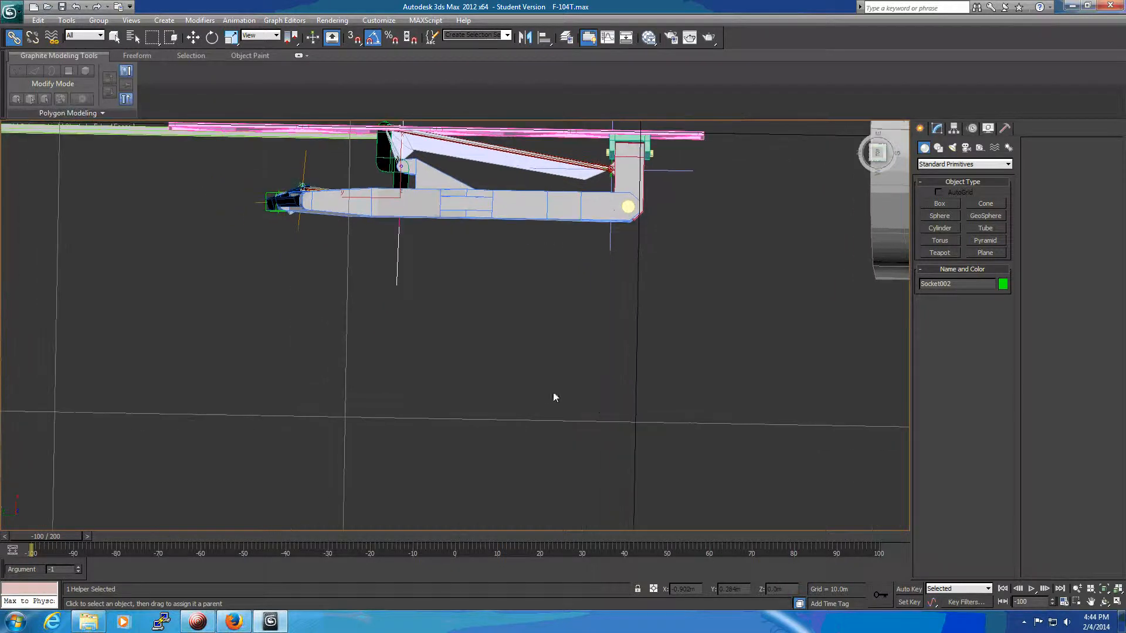
# Rotate LtMainStrut about its upper pivot so the folded leg swings out roughly perpendicular to the pink truss.
pyautogui.click(523, 212)
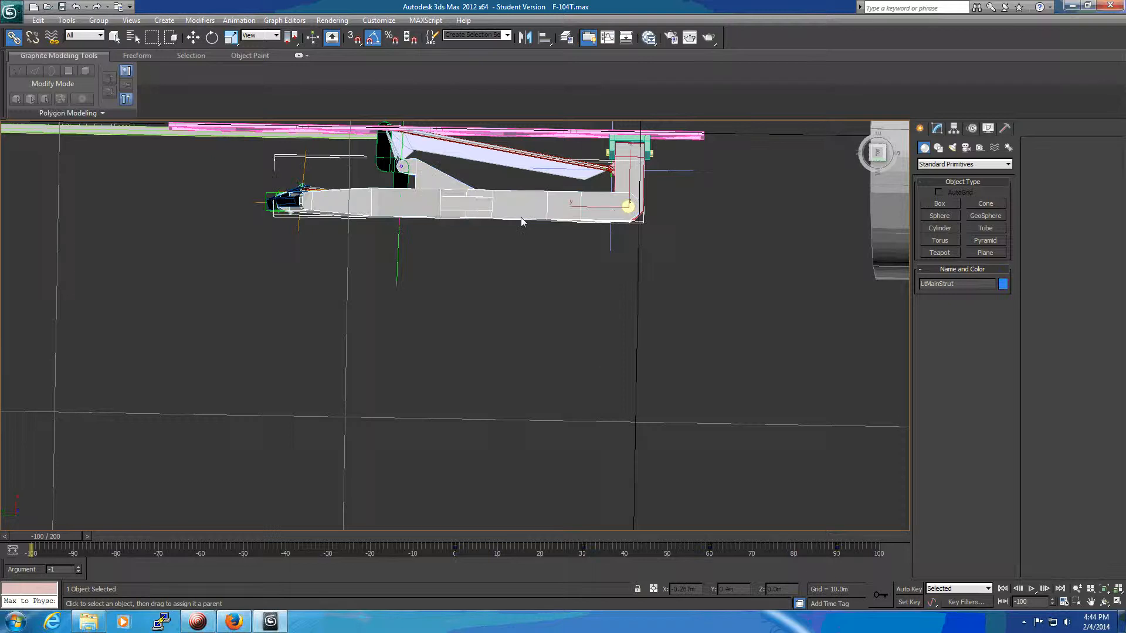
pyautogui.click(114, 37)
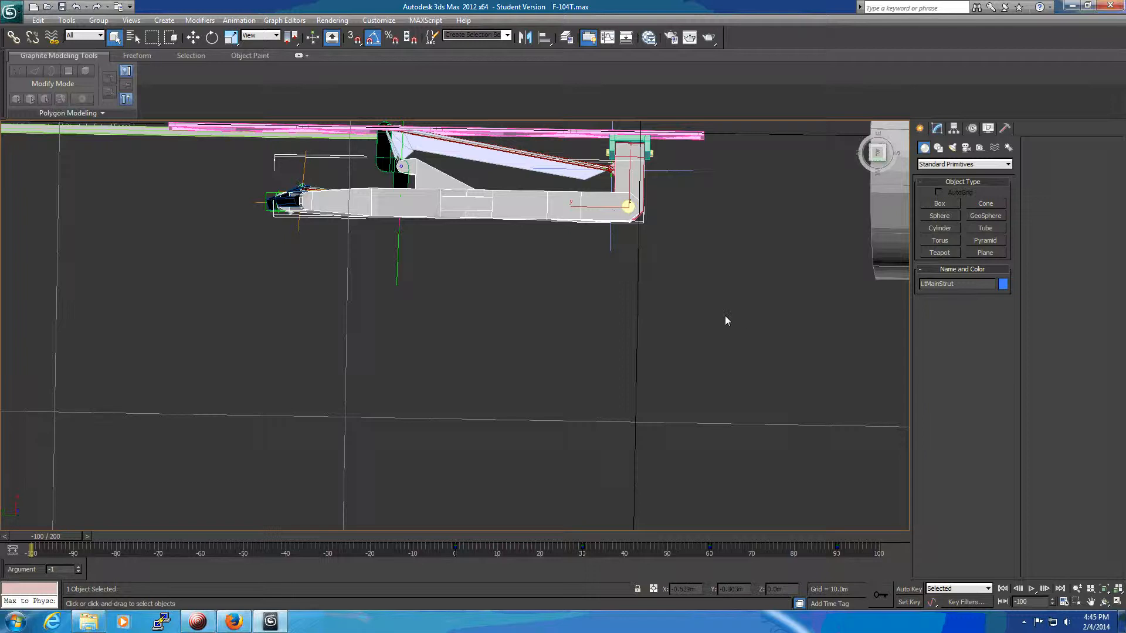
pyautogui.press('e')
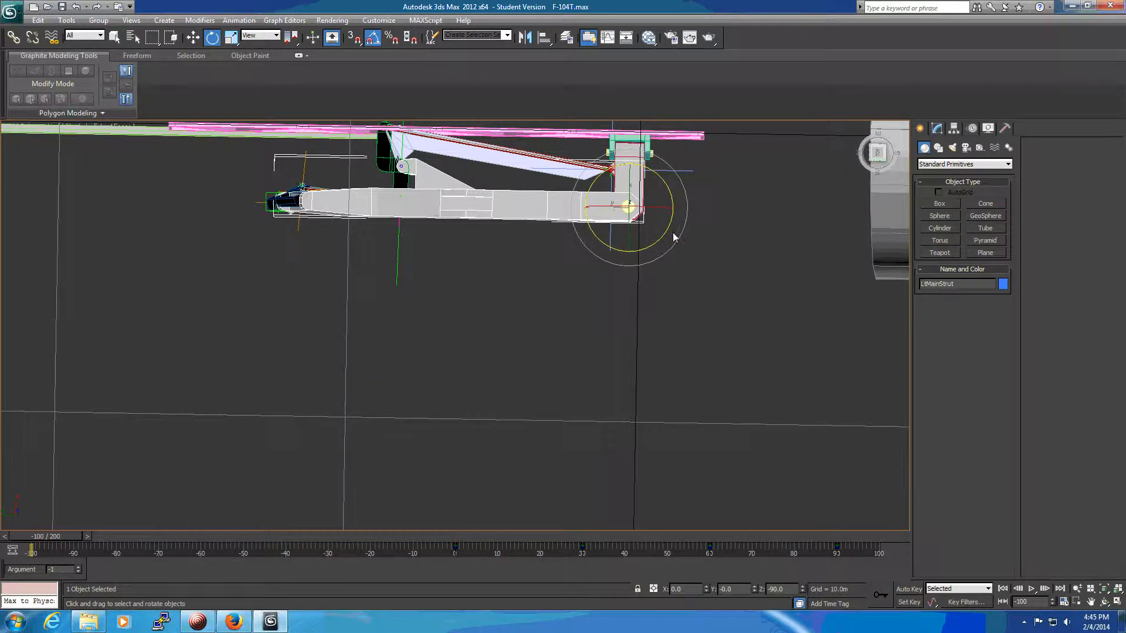
pyautogui.moveTo(658, 245); pyautogui.dragTo(735, 174)
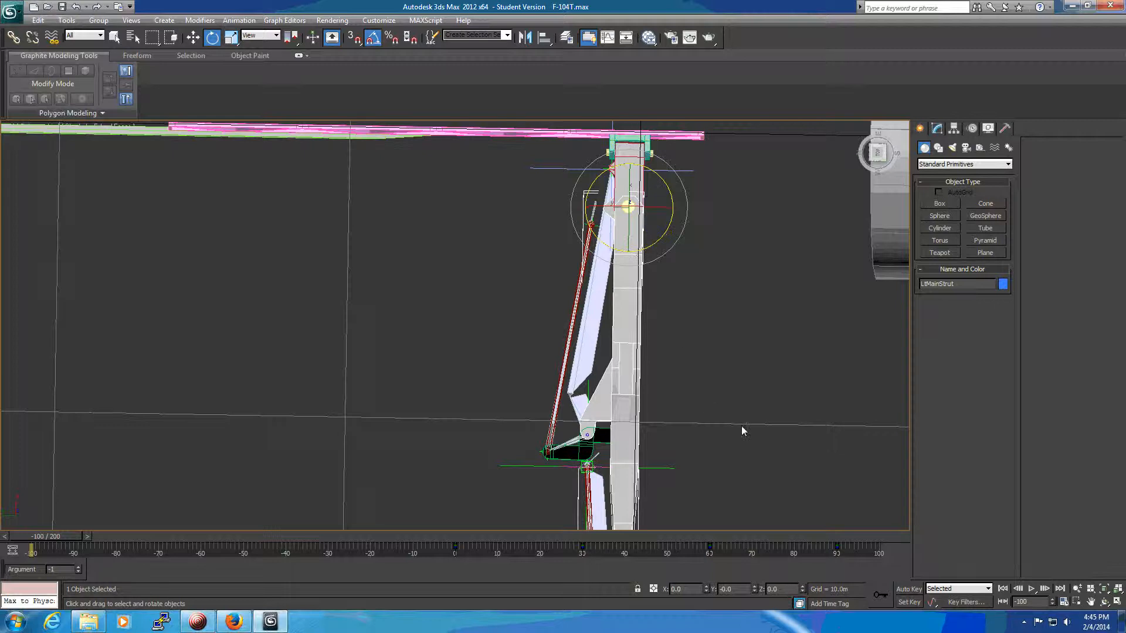
pyautogui.keyDown('alt'); pyautogui.moveTo(741, 425); pyautogui.dragTo(819, 353, button='middle'); pyautogui.keyUp('alt')
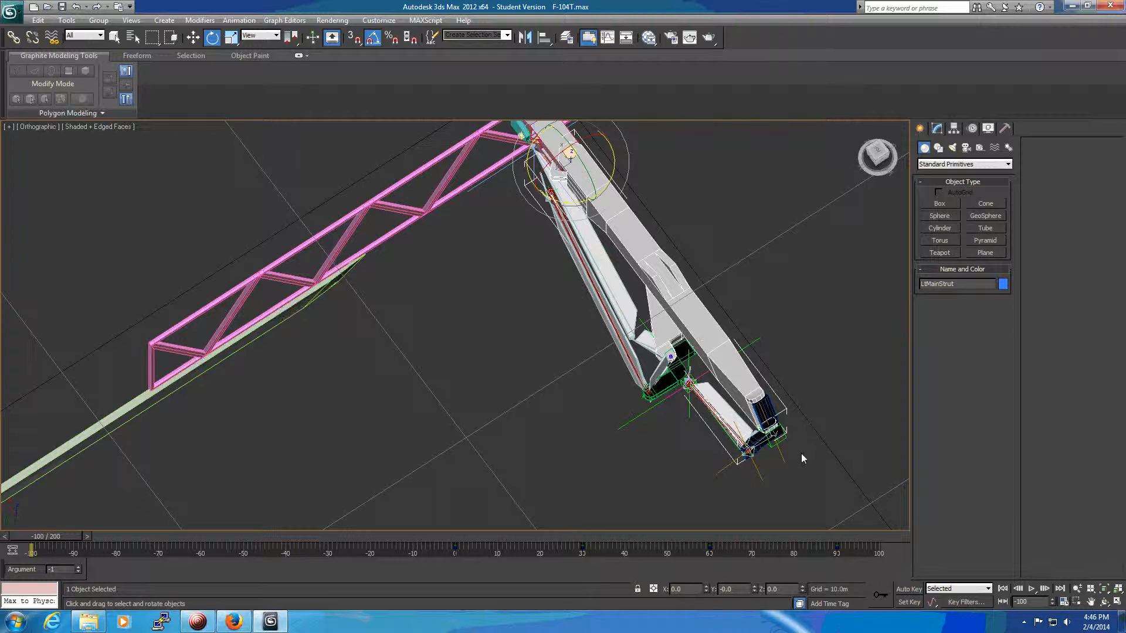
pyautogui.scroll(2, 836, 435)
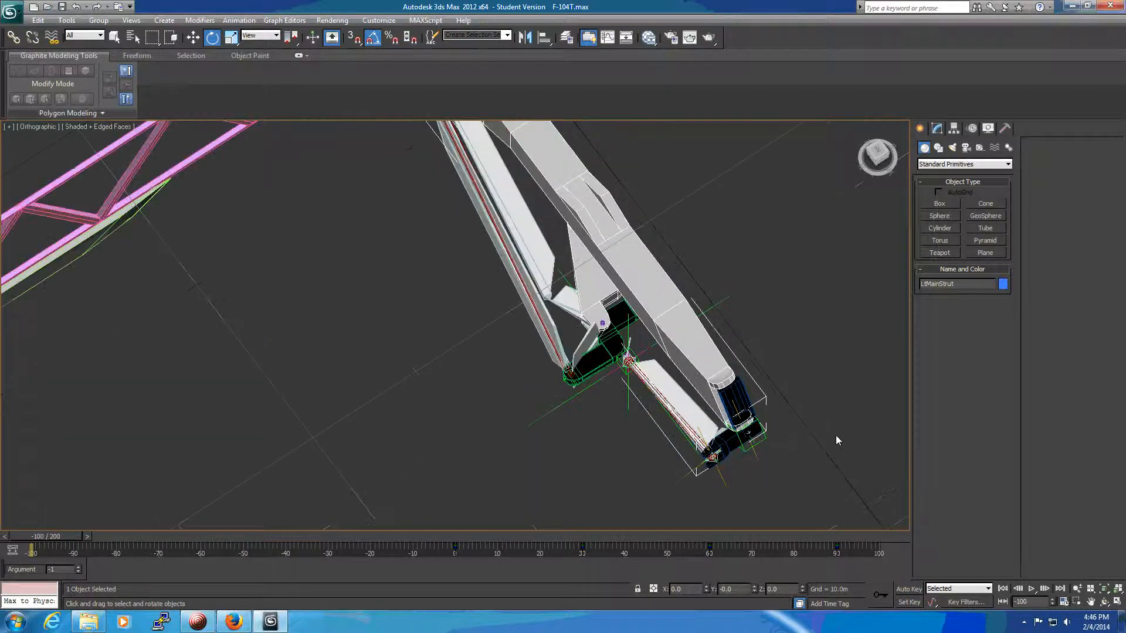
pyautogui.keyDown('alt'); pyautogui.moveTo(836, 440); pyautogui.dragTo(677, 456, button='middle'); pyautogui.keyUp('alt')
# In the top view, create a bone chain beside the strut's foot: one short bone upward and a longer one along the short link rod.
pyautogui.press('t')
pyautogui.scroll(5, 473, 352)
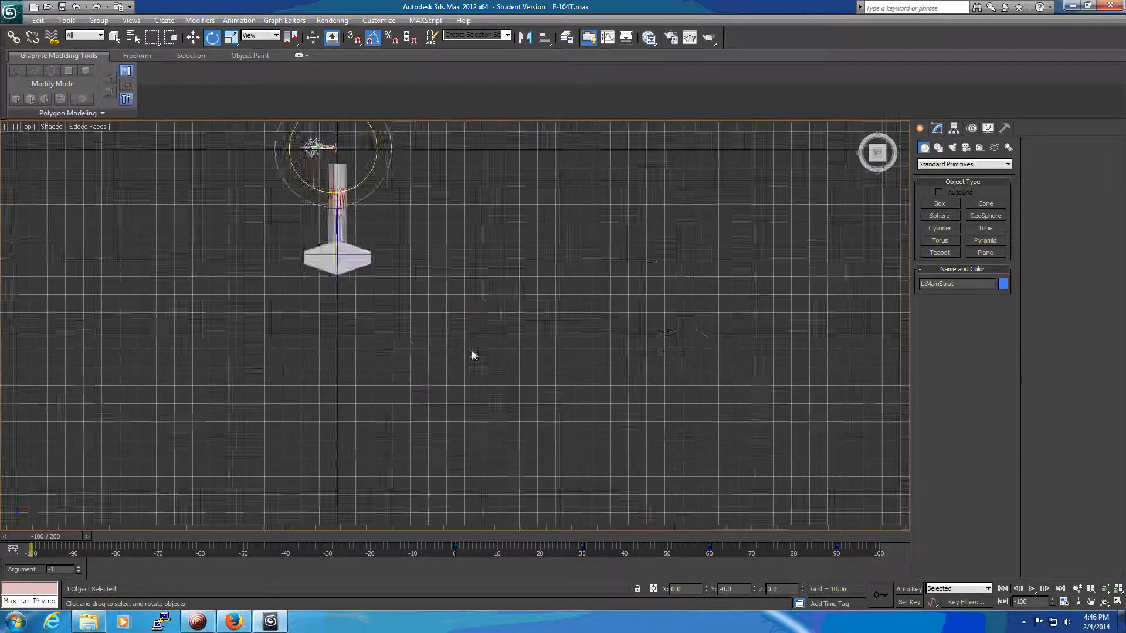
pyautogui.moveTo(468, 299); pyautogui.dragTo(860, 548, button='middle')
pyautogui.scroll(5, 659, 329)
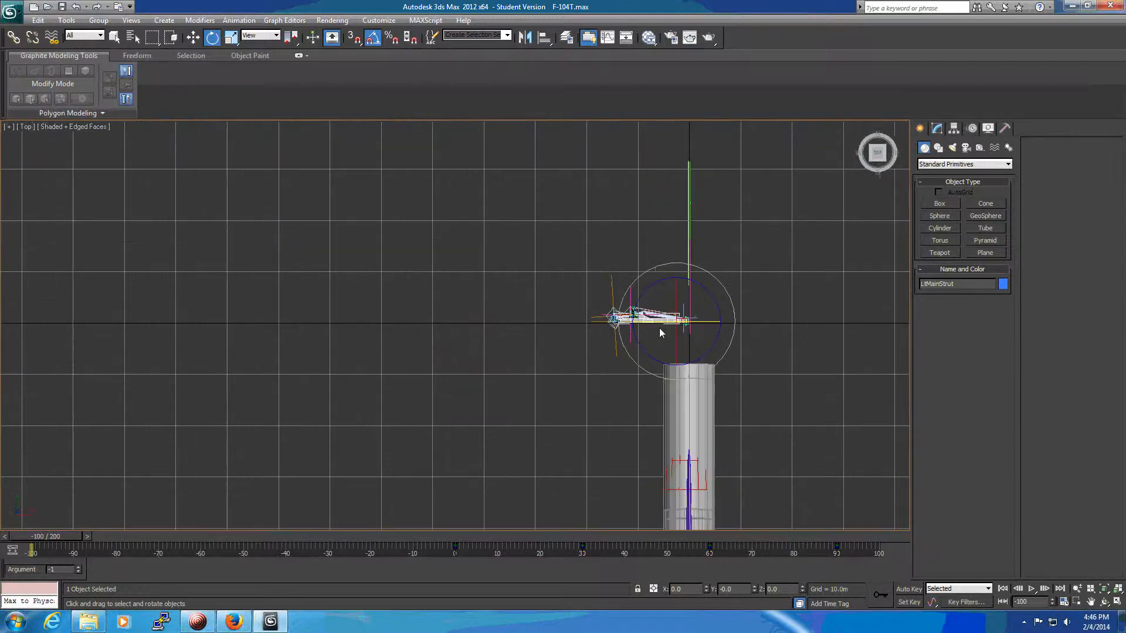
pyautogui.scroll(3, 672, 329)
pyautogui.moveTo(502, 382); pyautogui.dragTo(529, 347, button='middle')
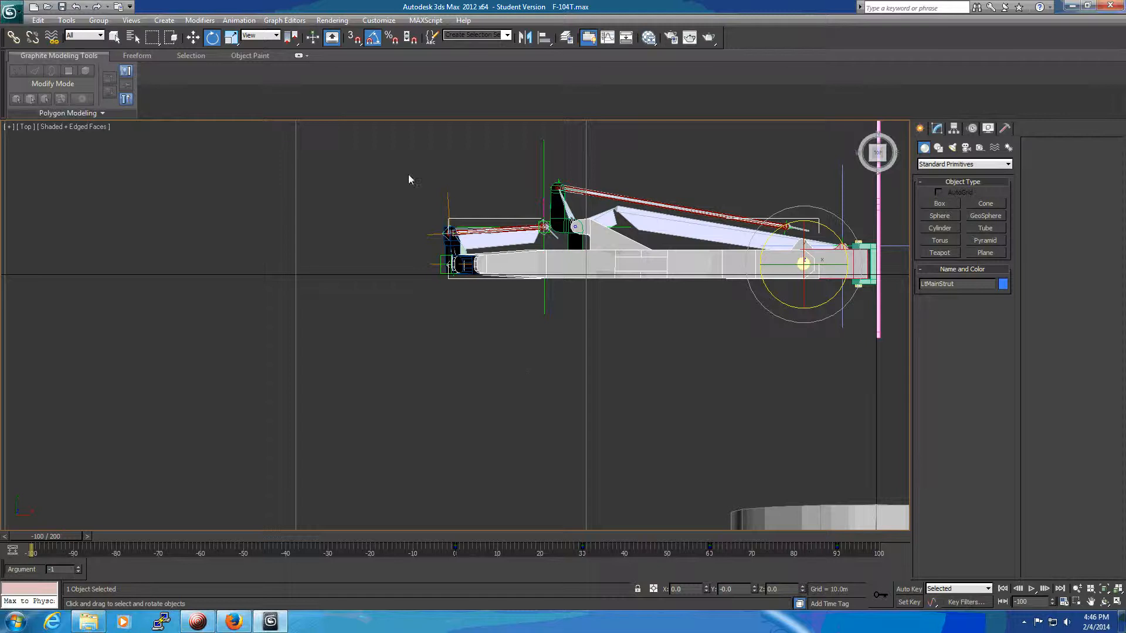
pyautogui.click(238, 20)
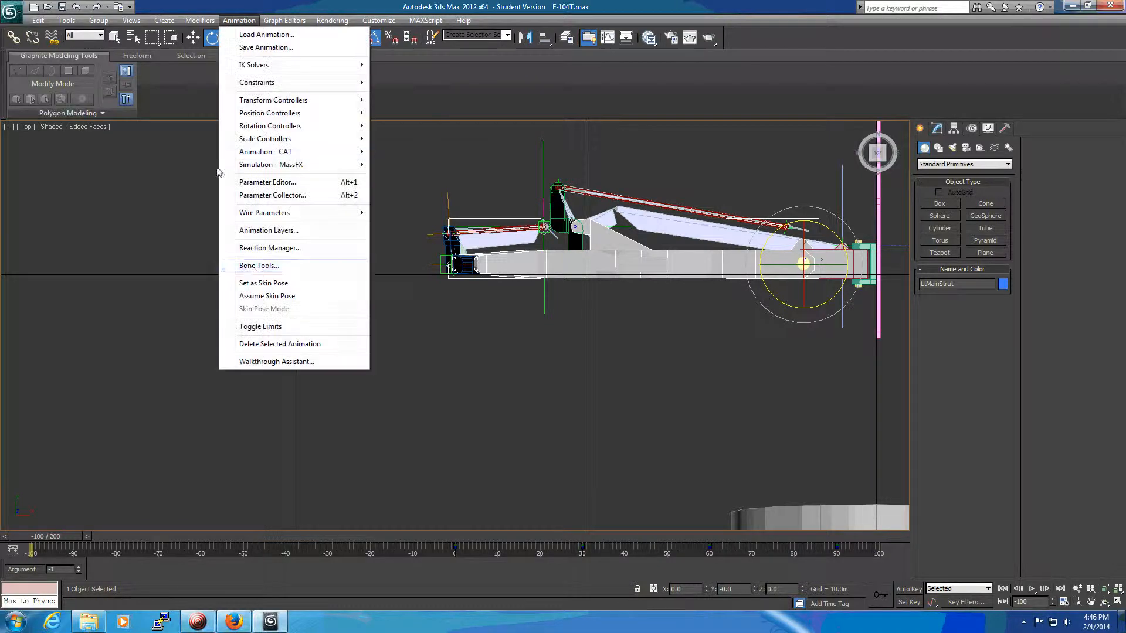
pyautogui.click(254, 267)
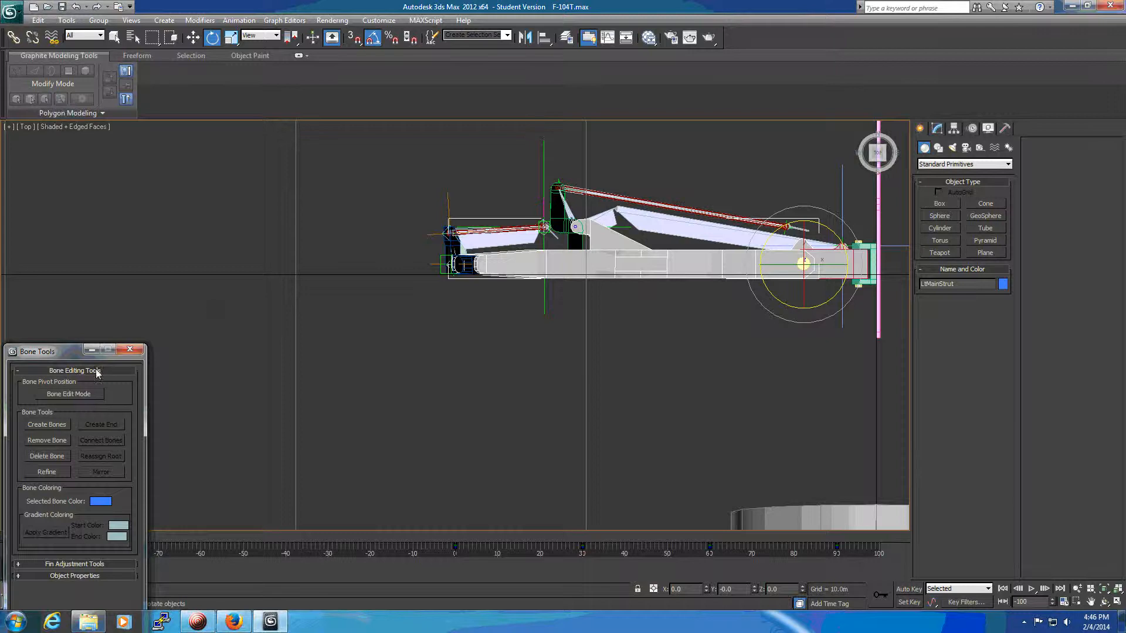
pyautogui.click(54, 424)
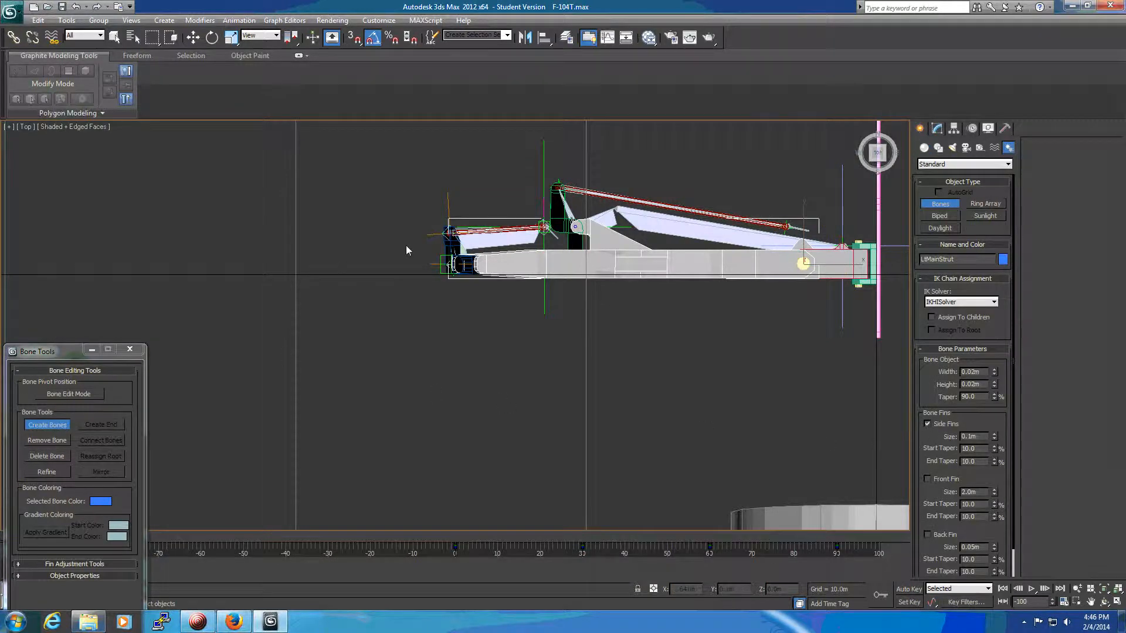
pyautogui.click(422, 265)
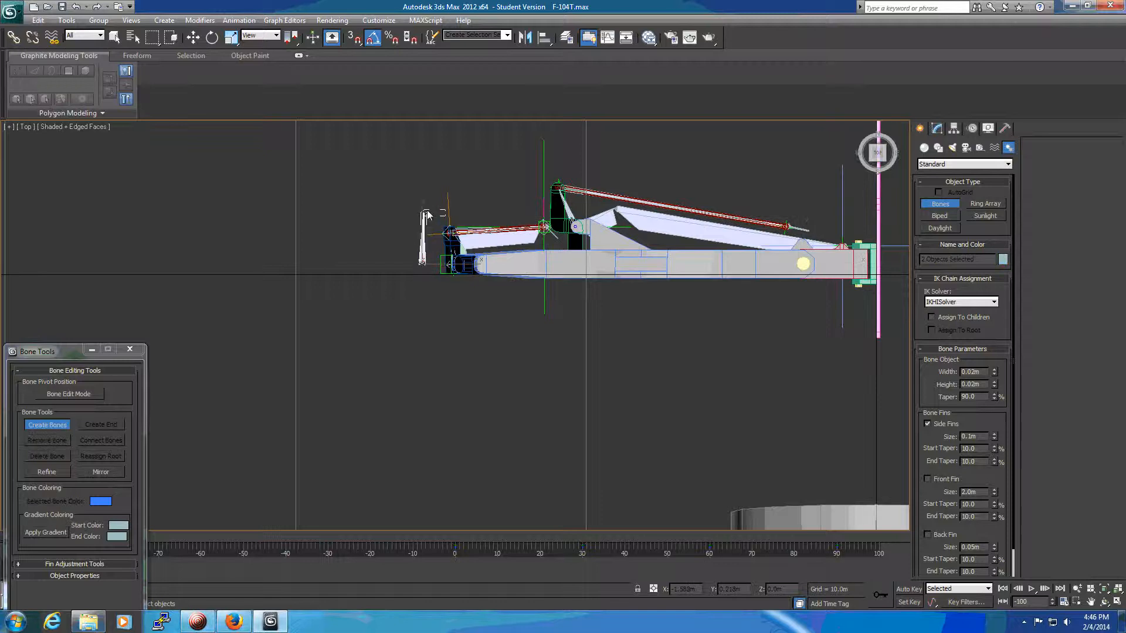
pyautogui.click(431, 213)
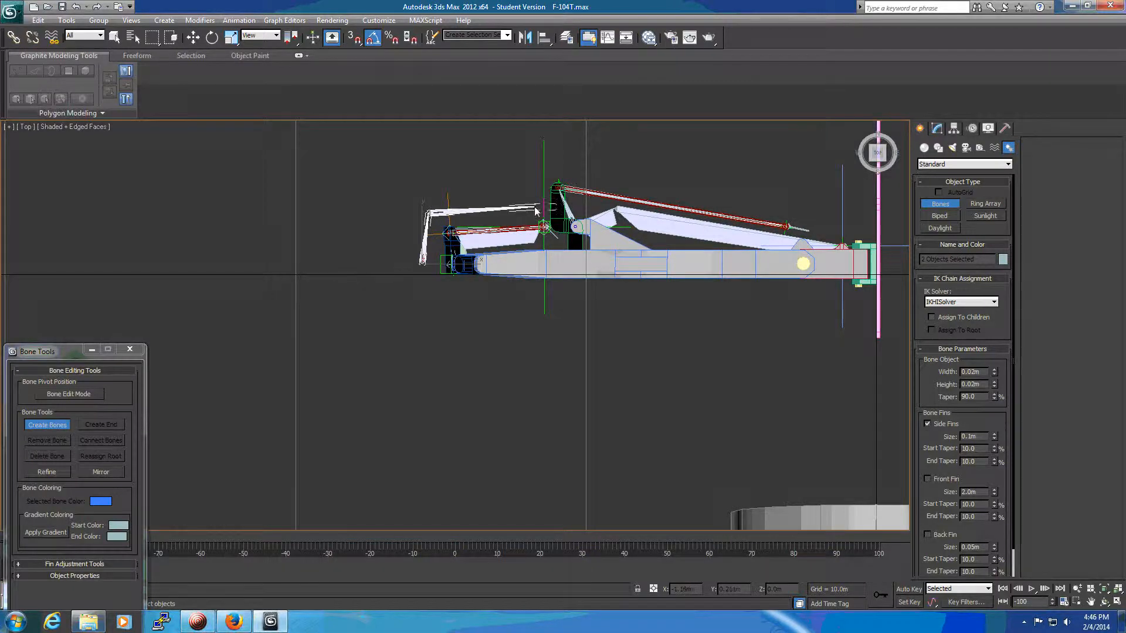
pyautogui.click(535, 210)
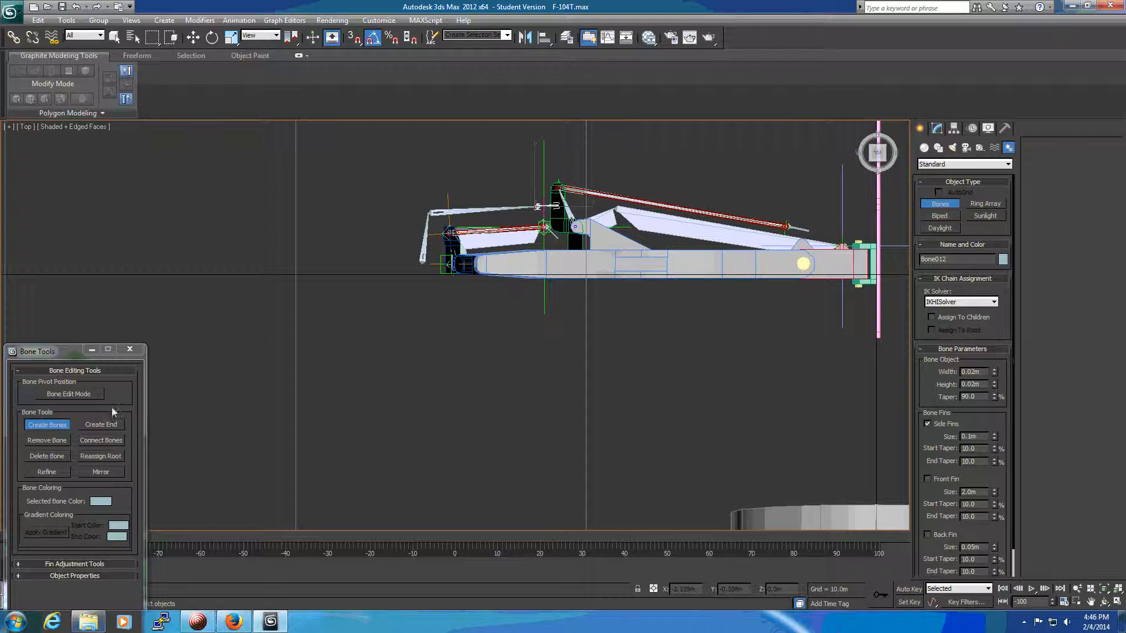
pyautogui.click(62, 426)
# Align the short root bone Bone010 to Bone004 on X, Y and Z position, pivot point to pivot point.
pyautogui.keyDown('alt'); pyautogui.moveTo(297, 426); pyautogui.dragTo(515, 375, button='middle'); pyautogui.keyUp('alt')
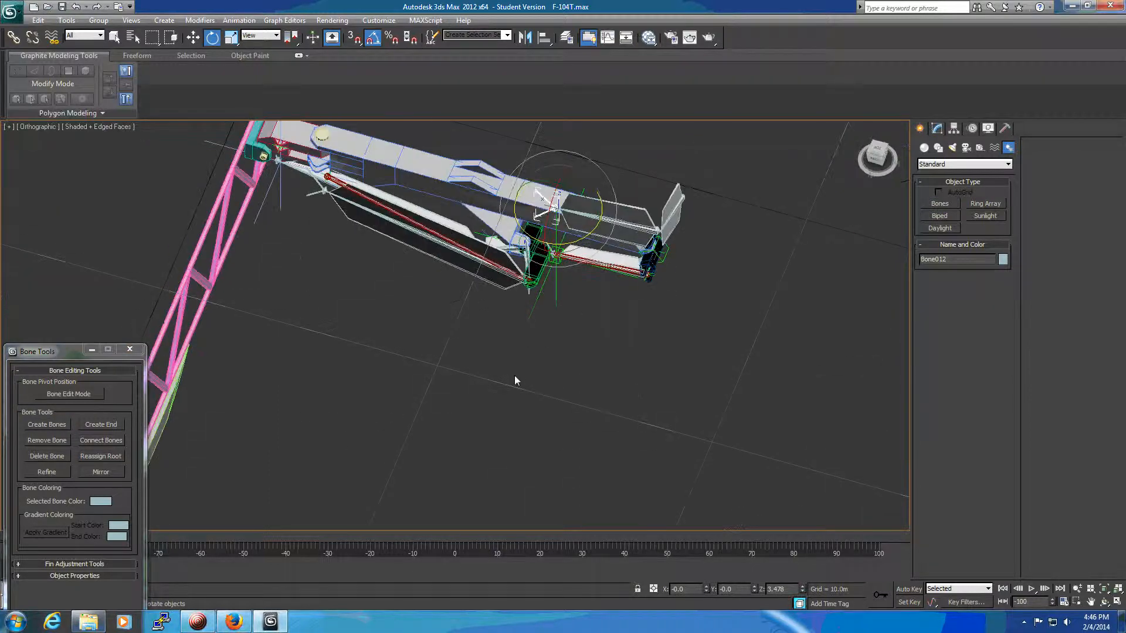
pyautogui.scroll(4, 617, 318)
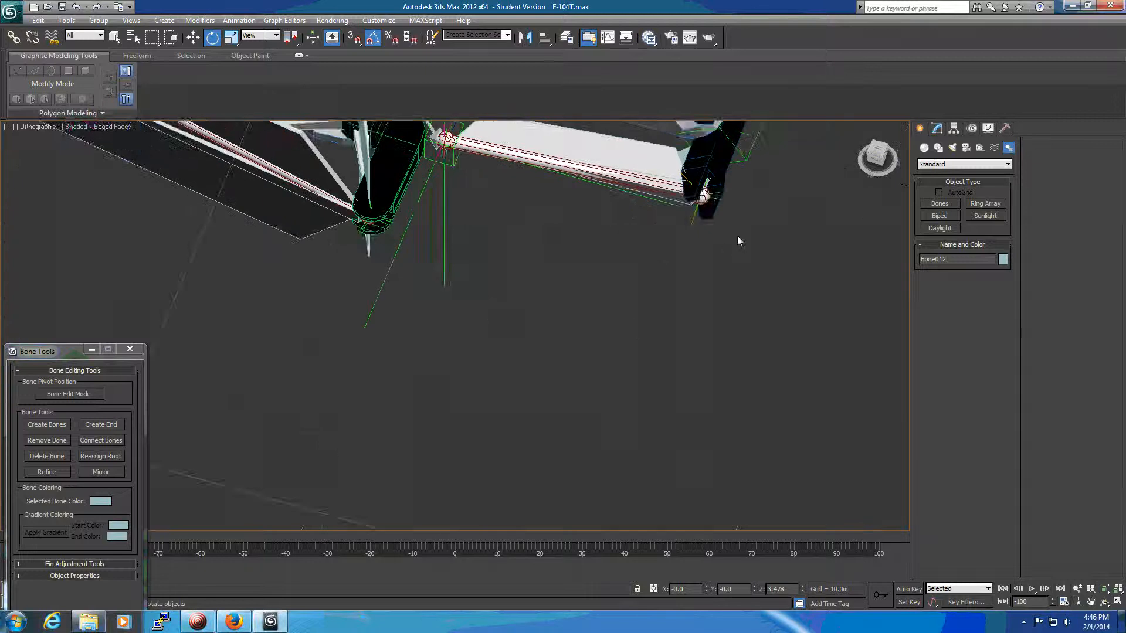
pyautogui.moveTo(737, 236); pyautogui.dragTo(689, 464, button='middle')
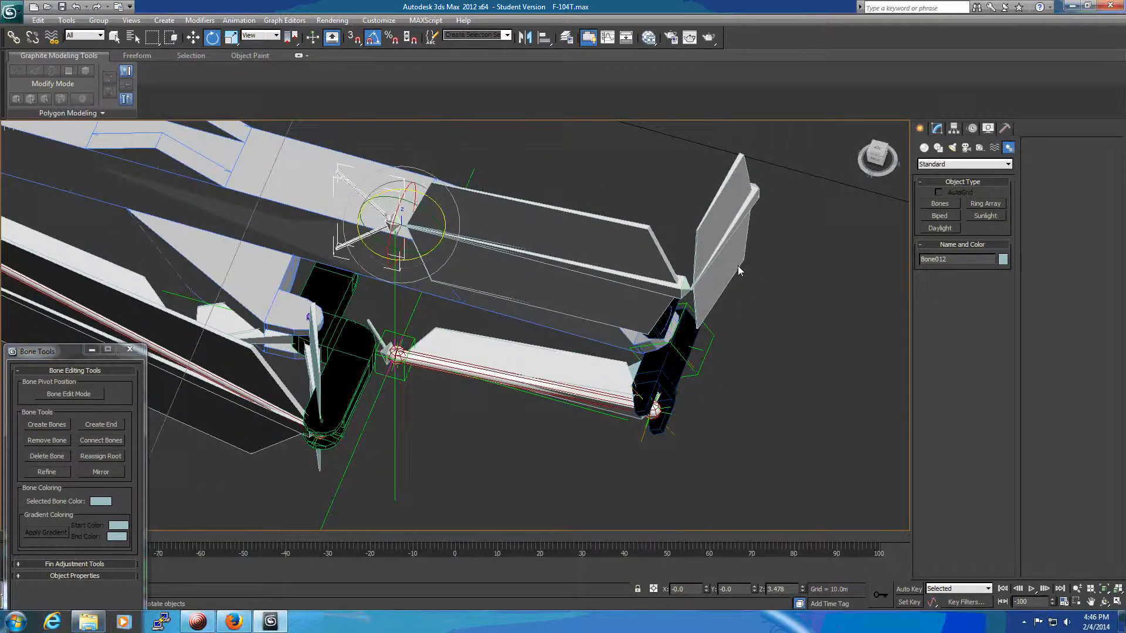
pyautogui.click(738, 270)
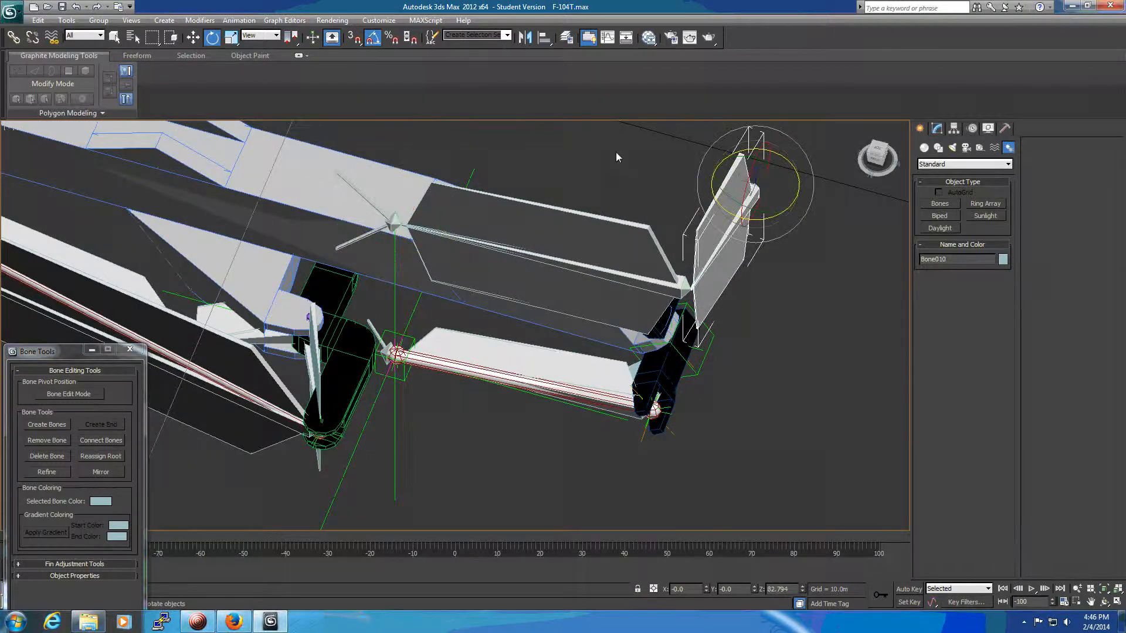
pyautogui.press('w')
pyautogui.click(546, 40)
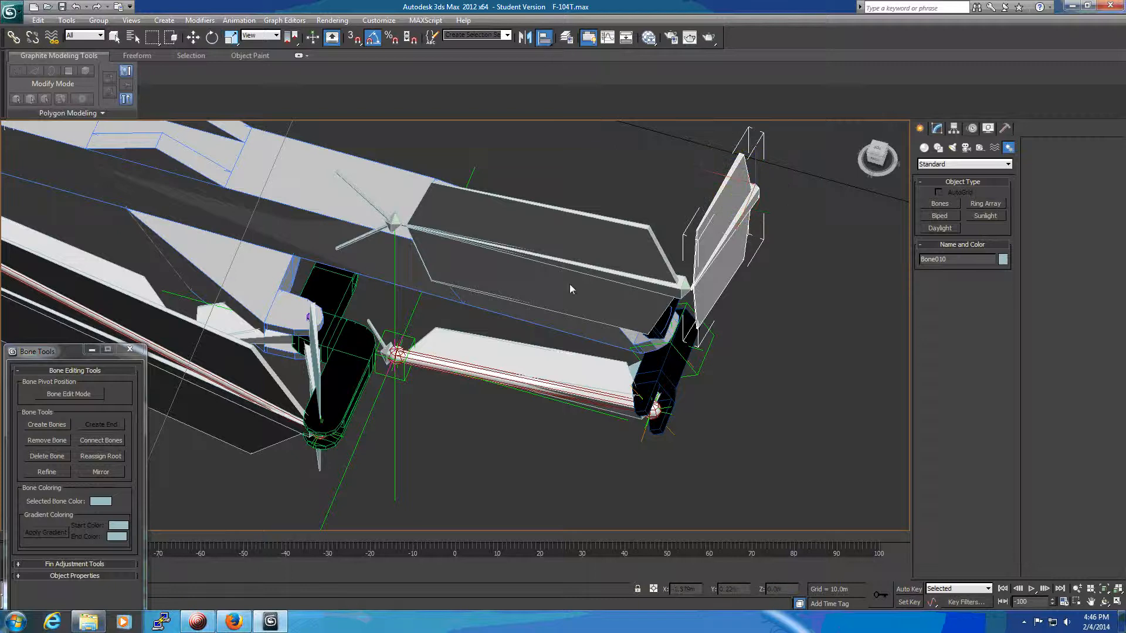
pyautogui.click(632, 372)
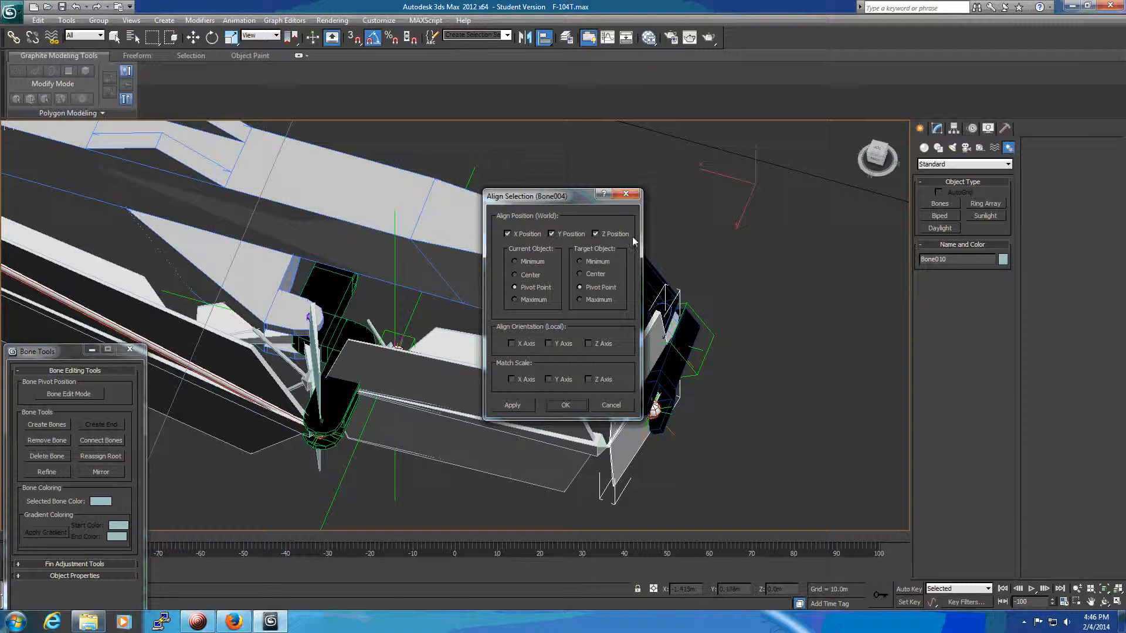
pyautogui.click(565, 405)
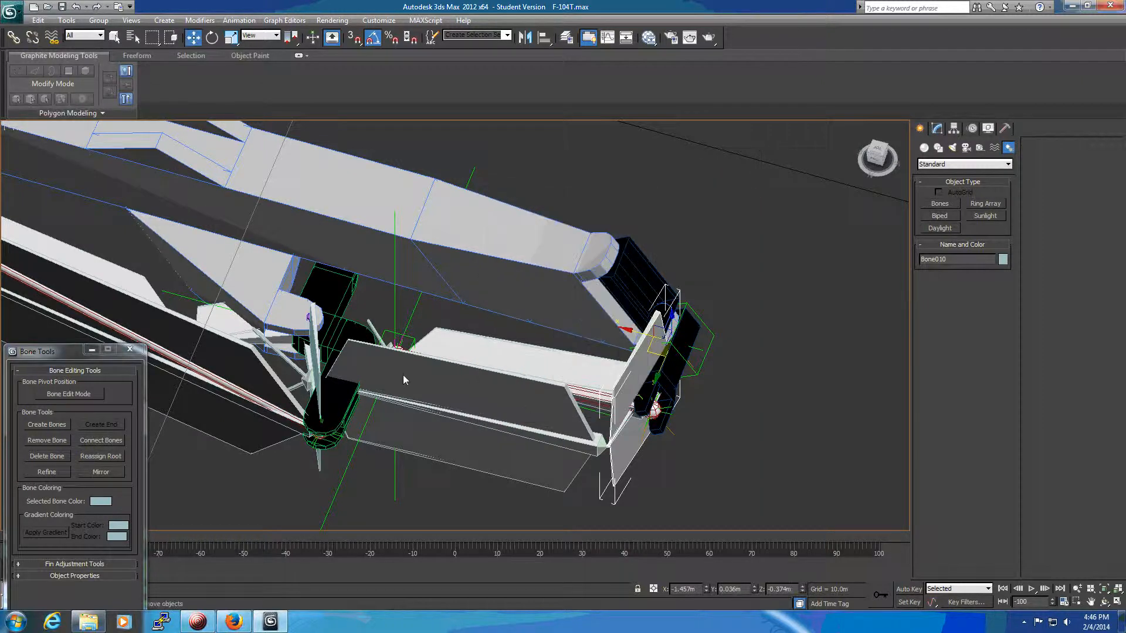
# In Bone Edit Mode, align the long bone Bone011 to Bone005 on X, Y and Z position, pivot point to pivot point.
pyautogui.click(88, 396)
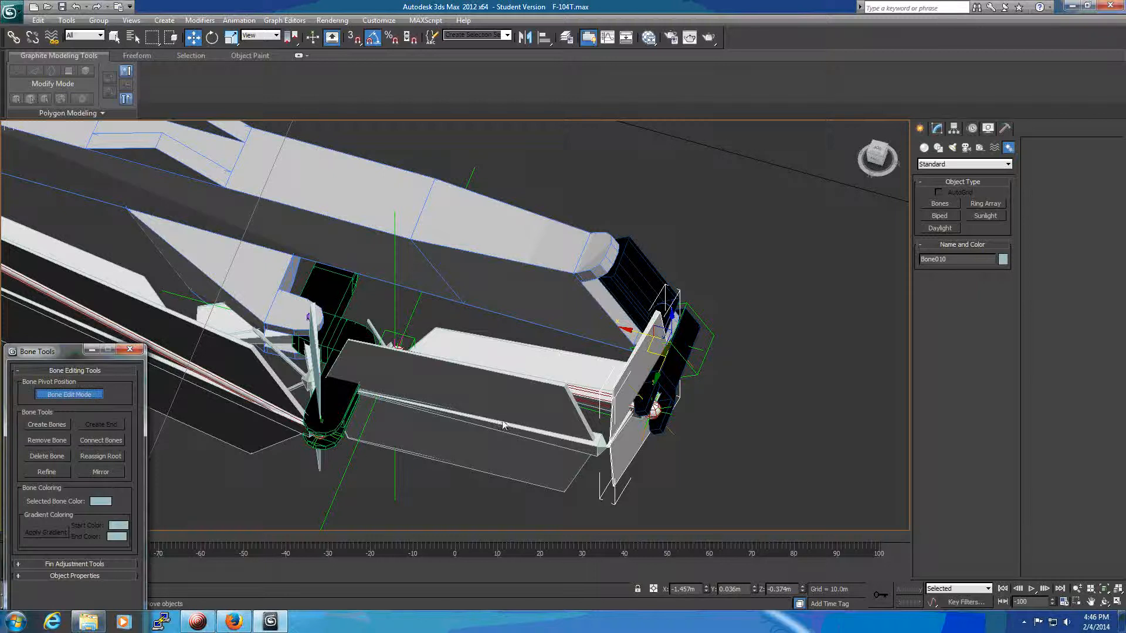
pyautogui.click(522, 404)
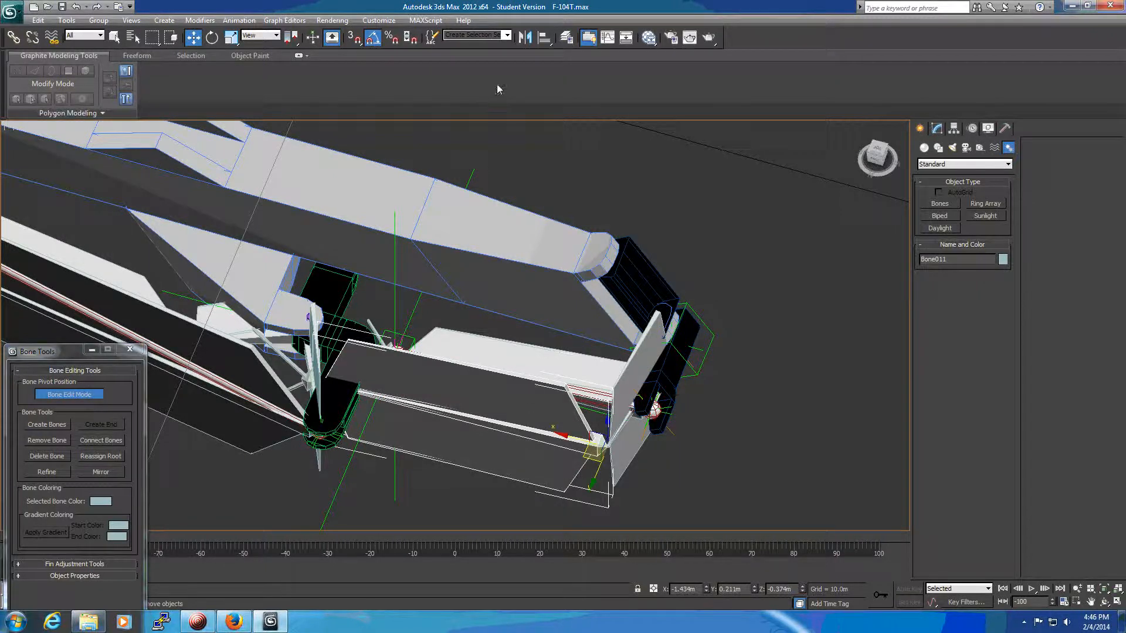
pyautogui.click(544, 36)
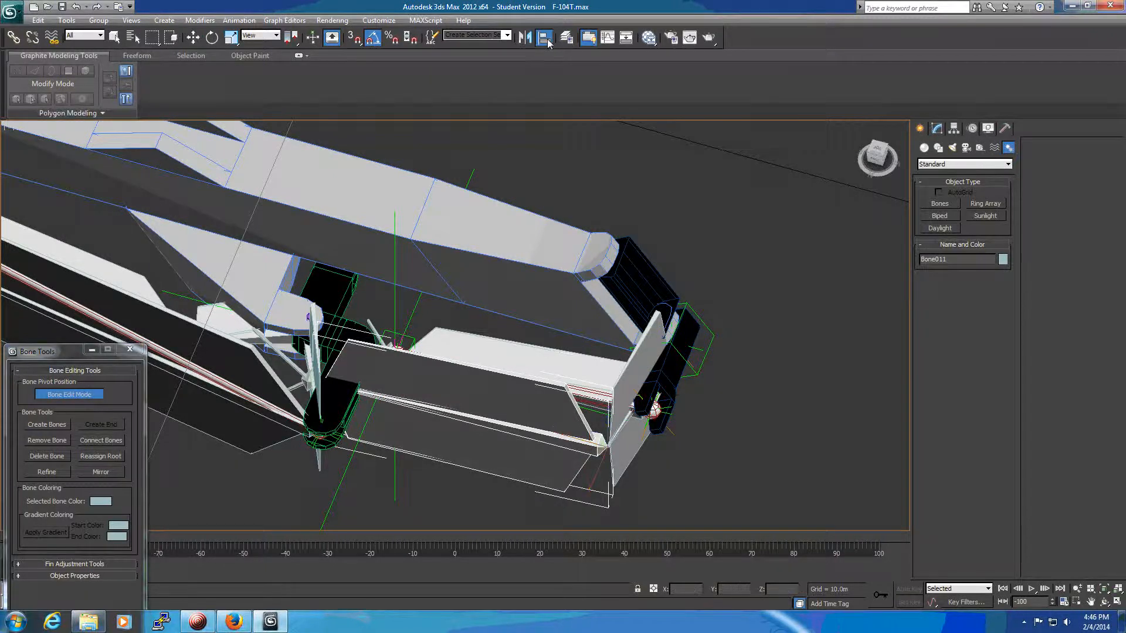
pyautogui.click(572, 358)
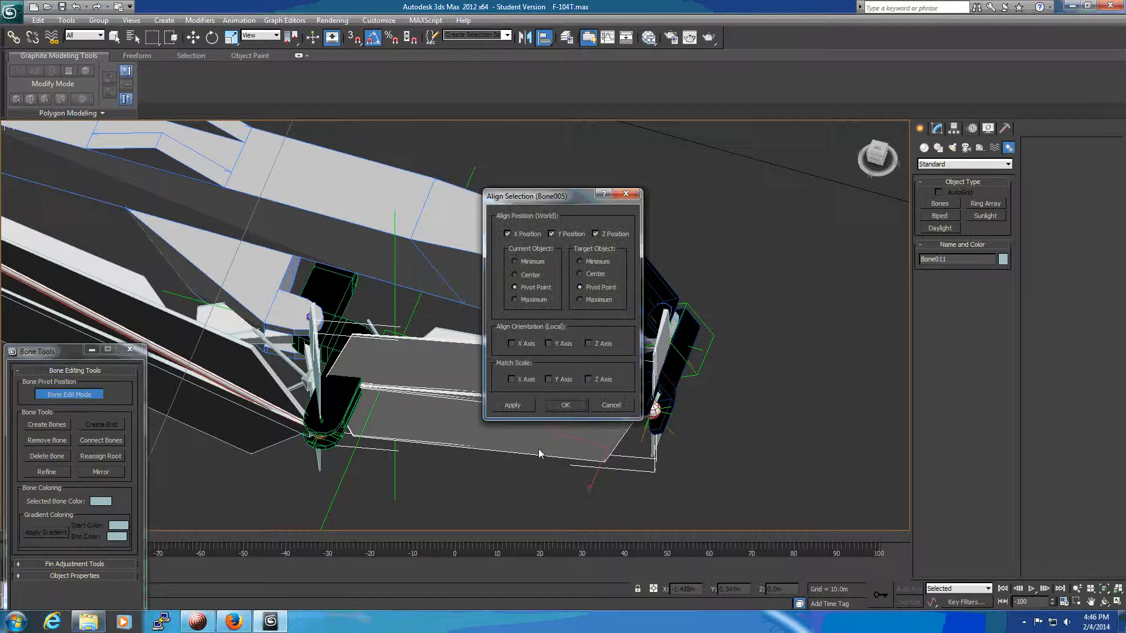
pyautogui.click(566, 406)
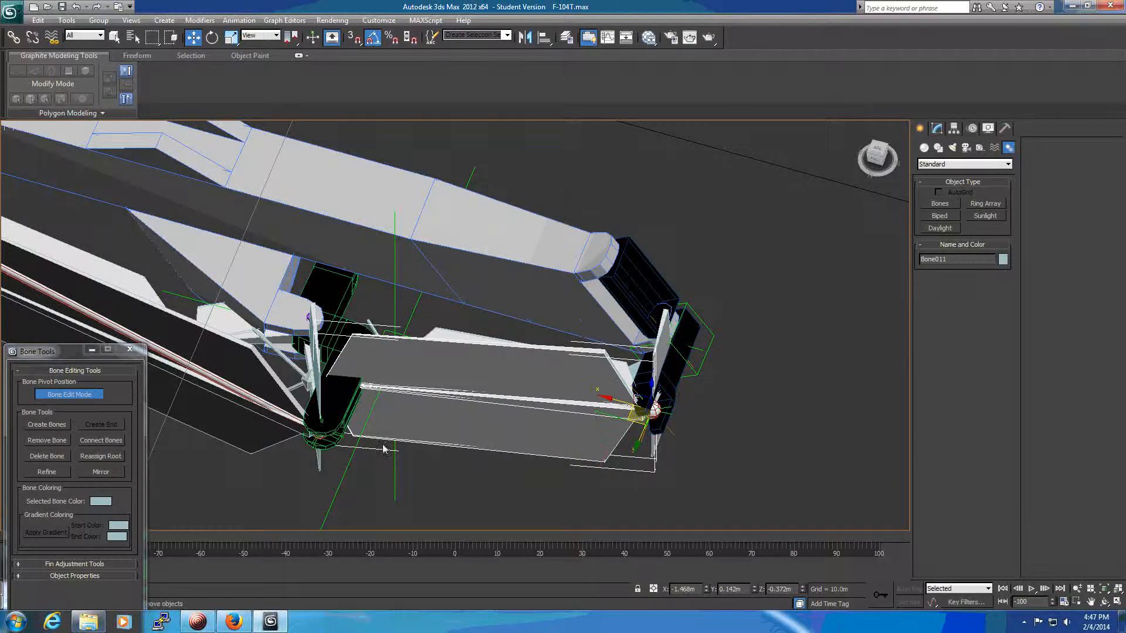
# Align the end bone Bone012 to Bone006 on X, Y and Z position, pivot point to pivot point.
pyautogui.scroll(5, 286, 384)
pyautogui.click(367, 378)
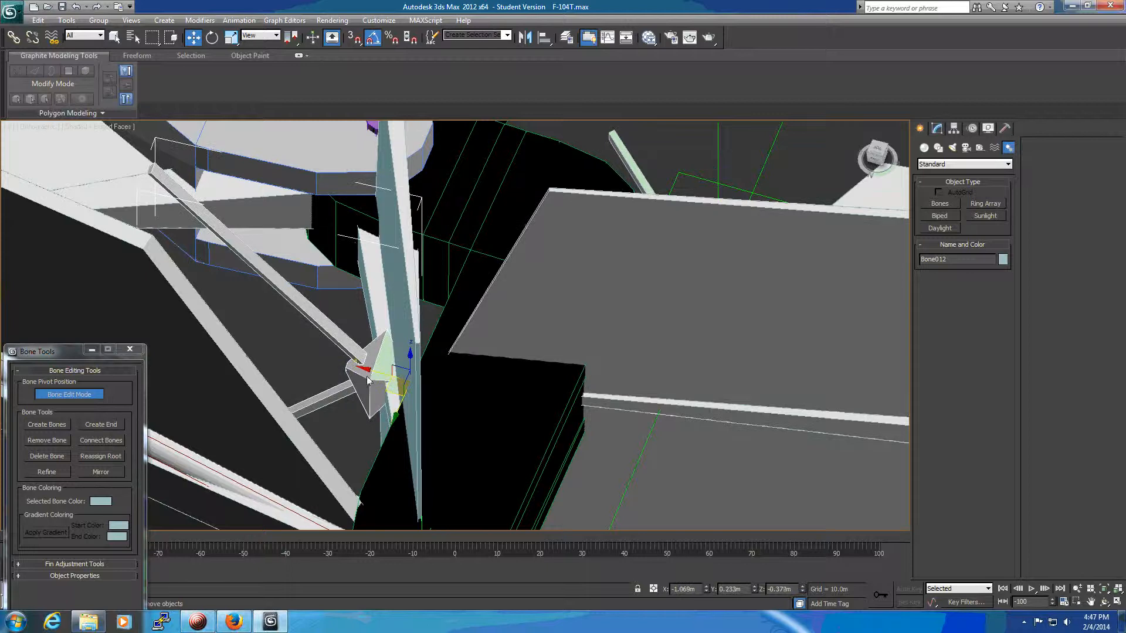
pyautogui.scroll(-4, 502, 362)
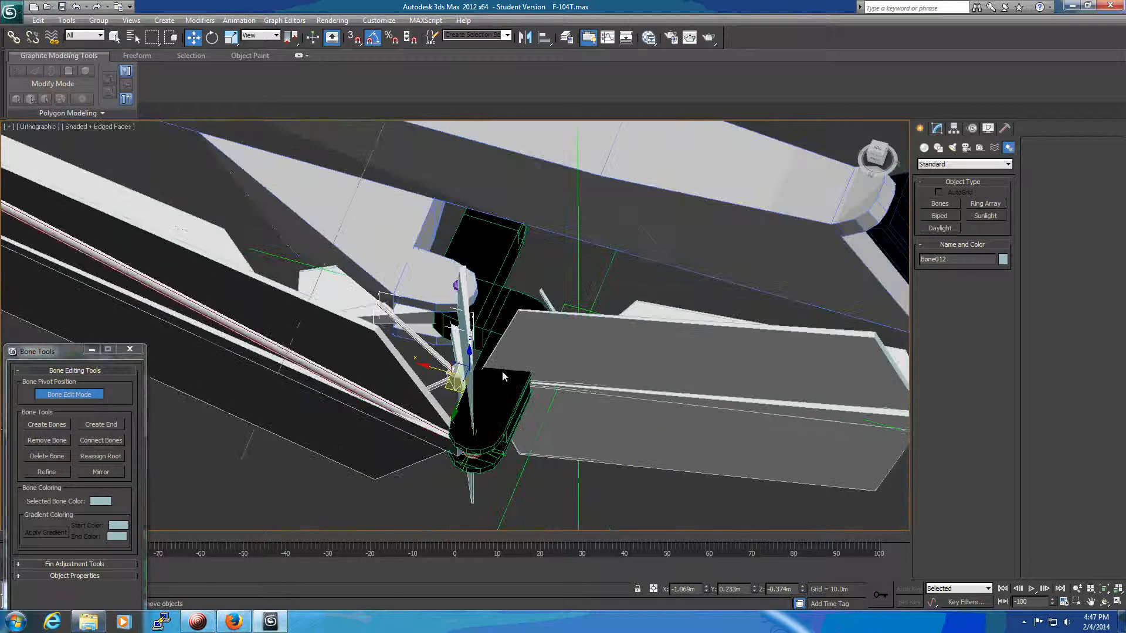
pyautogui.keyDown('alt'); pyautogui.moveTo(514, 364); pyautogui.dragTo(528, 362, button='middle'); pyautogui.keyUp('alt')
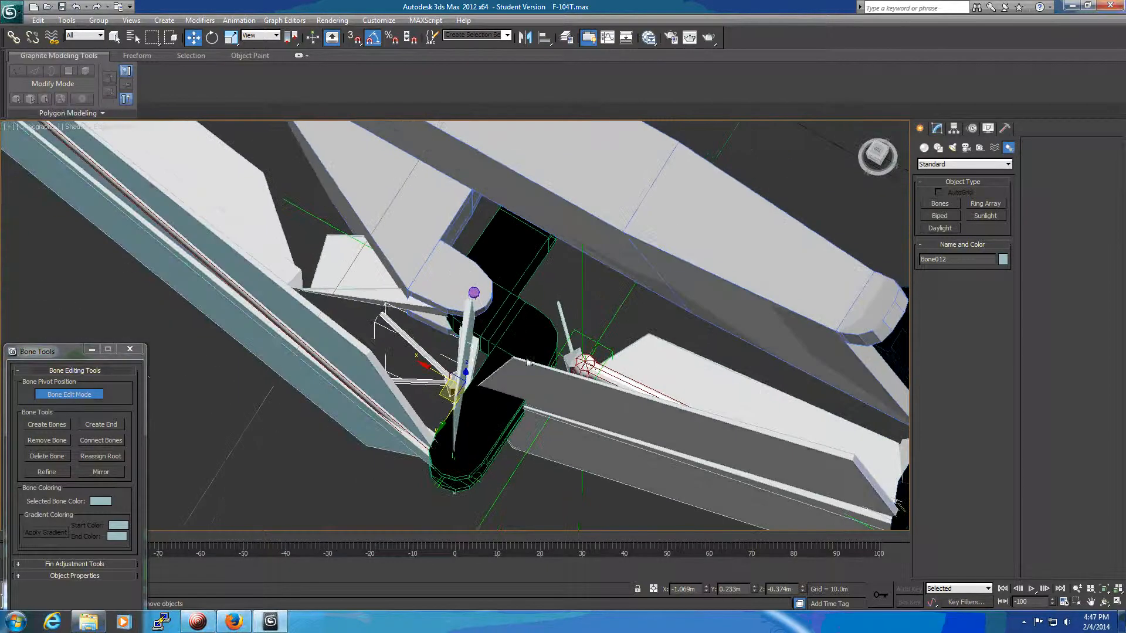
pyautogui.click(544, 37)
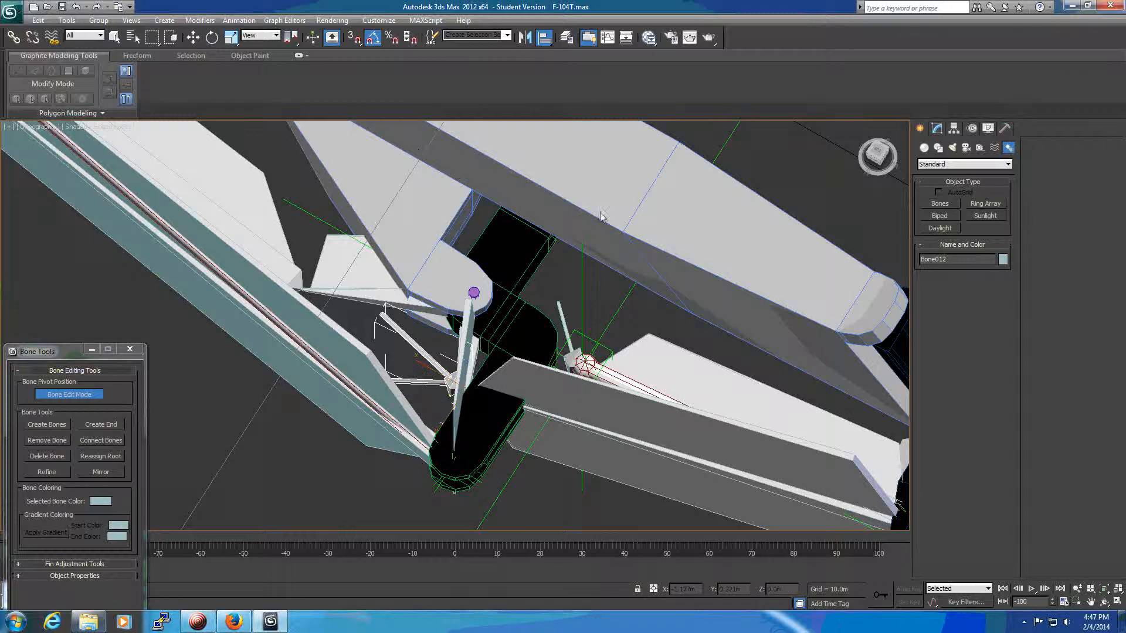
pyautogui.click(561, 316)
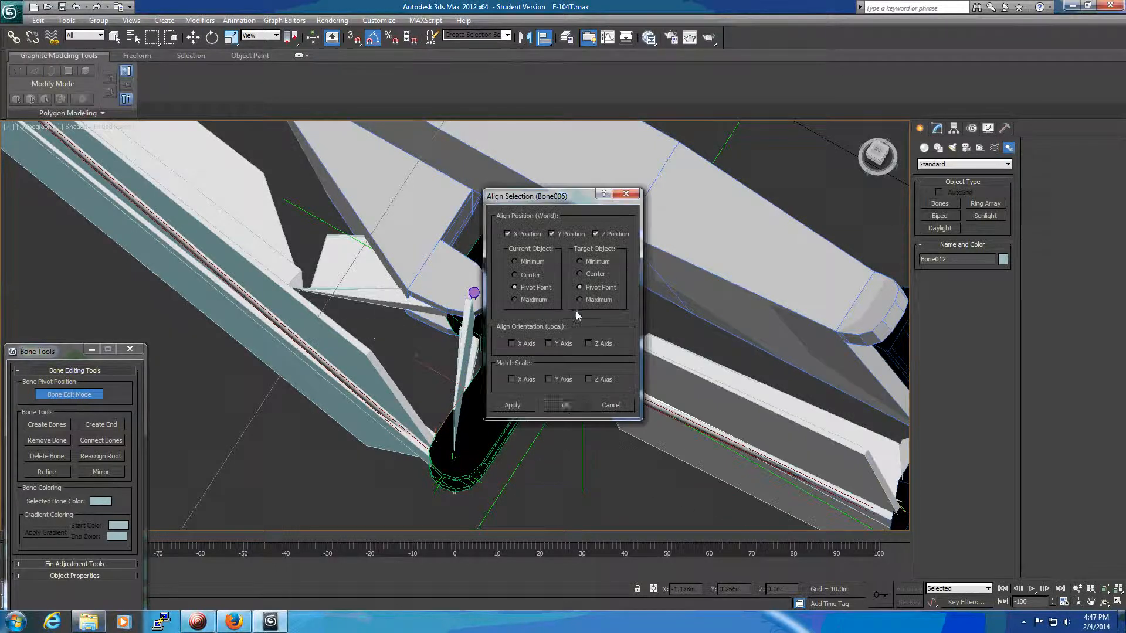
pyautogui.click(565, 403)
# Align Bone012 to Bone006 in local X, Y and Z orientation only, with all position axes turned off.
pyautogui.moveTo(619, 491); pyautogui.dragTo(385, 378, button='middle')
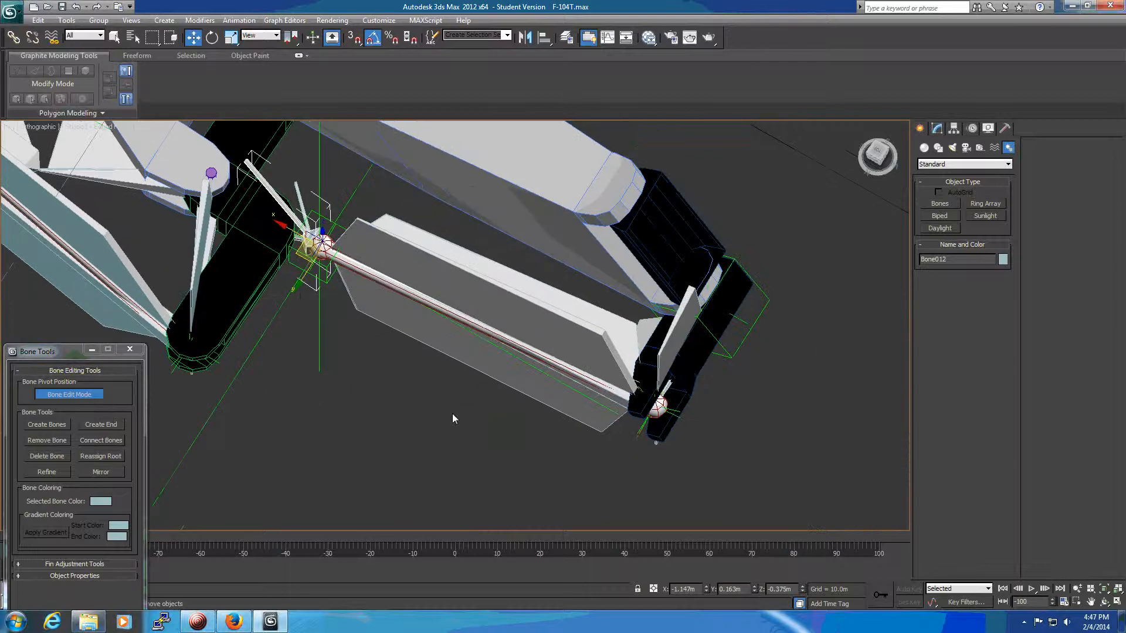
pyautogui.keyDown('alt'); pyautogui.moveTo(827, 408); pyautogui.dragTo(666, 327, button='middle'); pyautogui.keyUp('alt')
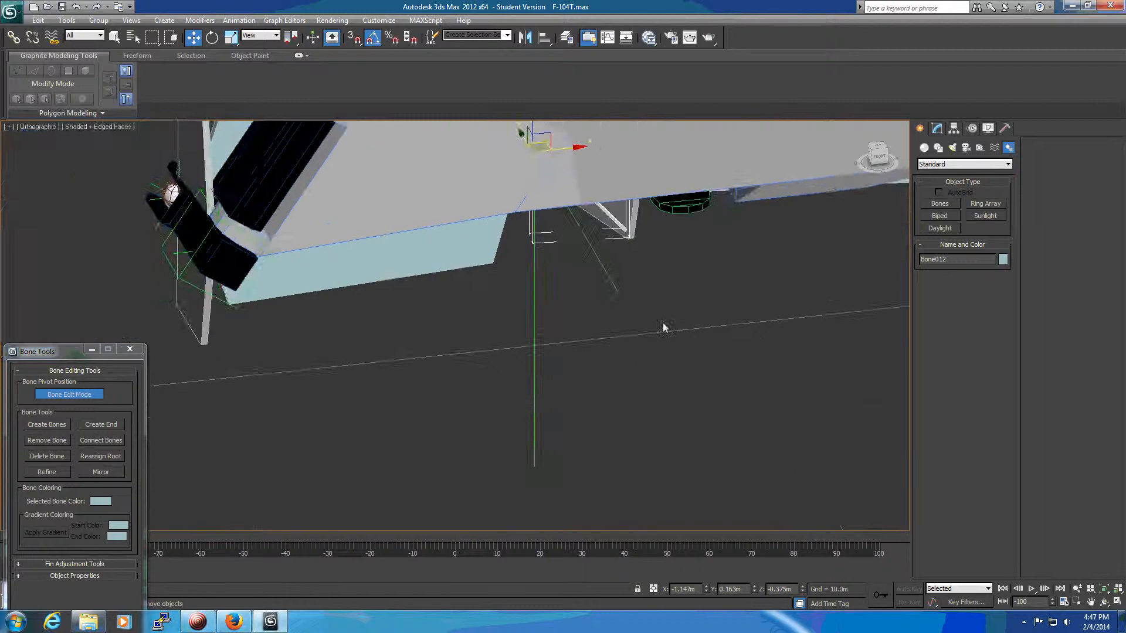
pyautogui.keyDown('alt'); pyautogui.moveTo(399, 351); pyautogui.dragTo(385, 320, button='middle'); pyautogui.keyUp('alt')
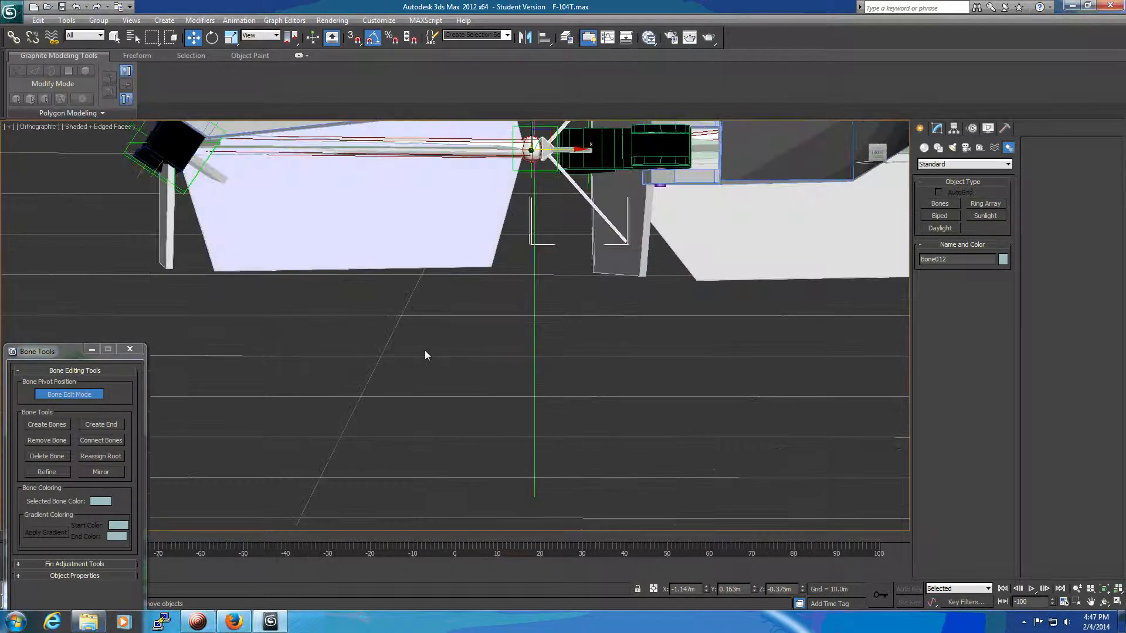
pyautogui.keyDown('alt'); pyautogui.moveTo(502, 358); pyautogui.dragTo(586, 415, button='middle'); pyautogui.keyUp('alt')
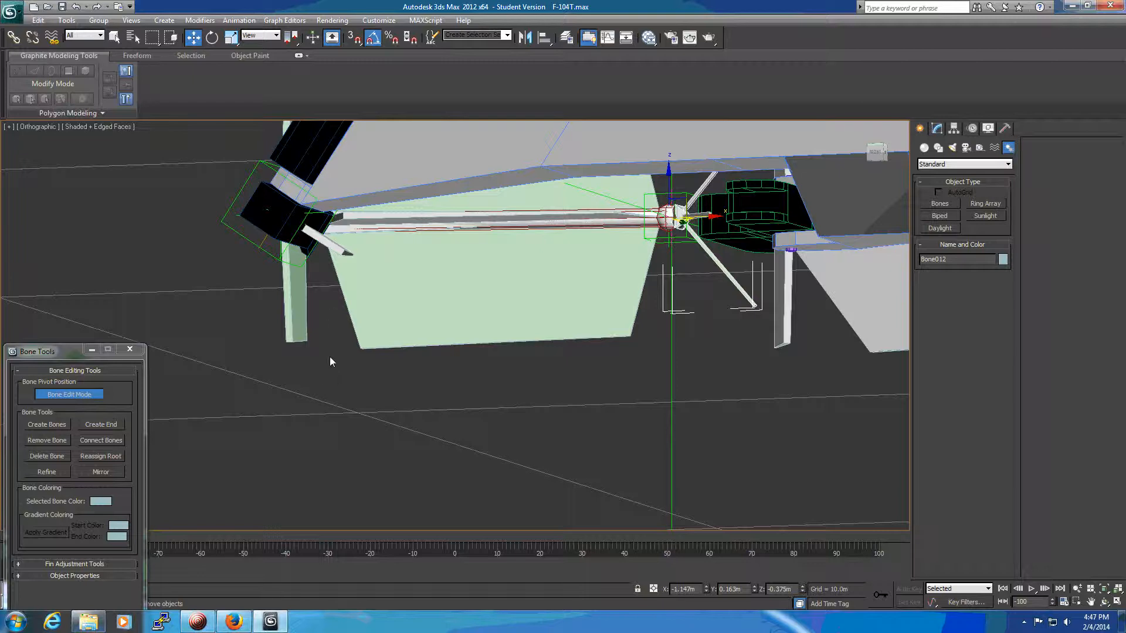
pyautogui.click(544, 39)
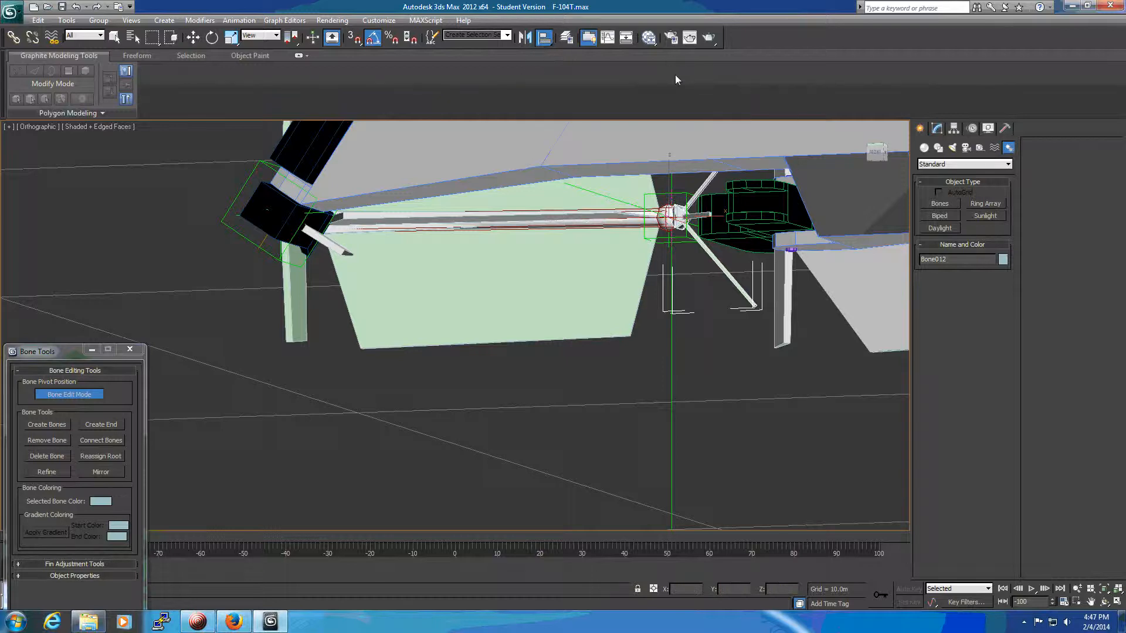
pyautogui.click(698, 219)
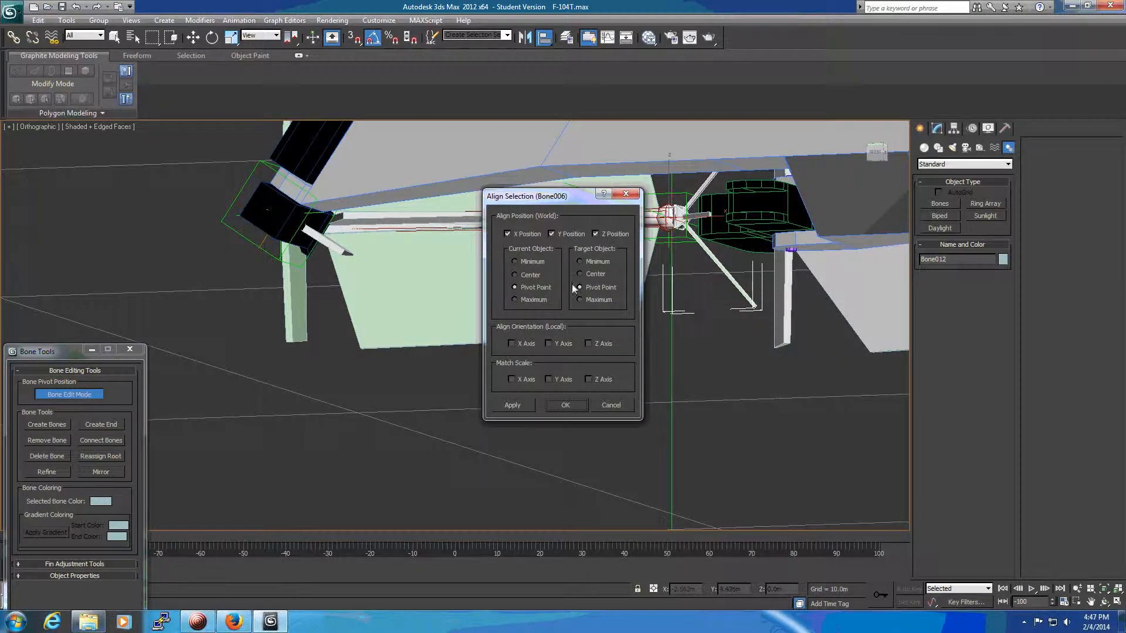
pyautogui.click(509, 235)
pyautogui.click(606, 238)
pyautogui.click(511, 343)
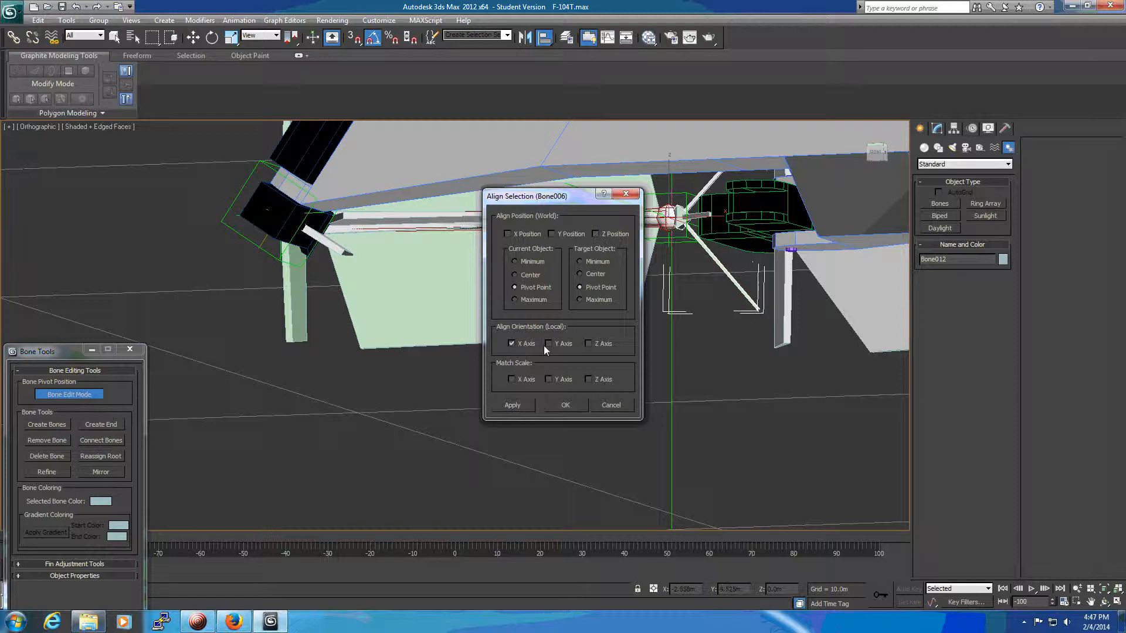
pyautogui.click(549, 344)
pyautogui.click(589, 344)
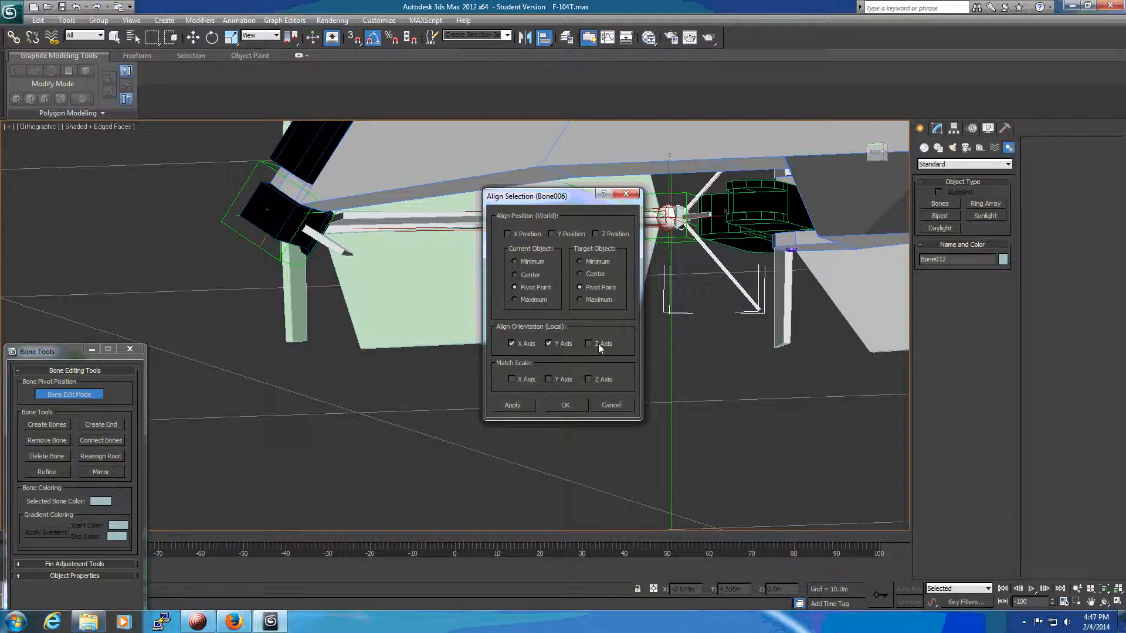
pyautogui.click(567, 405)
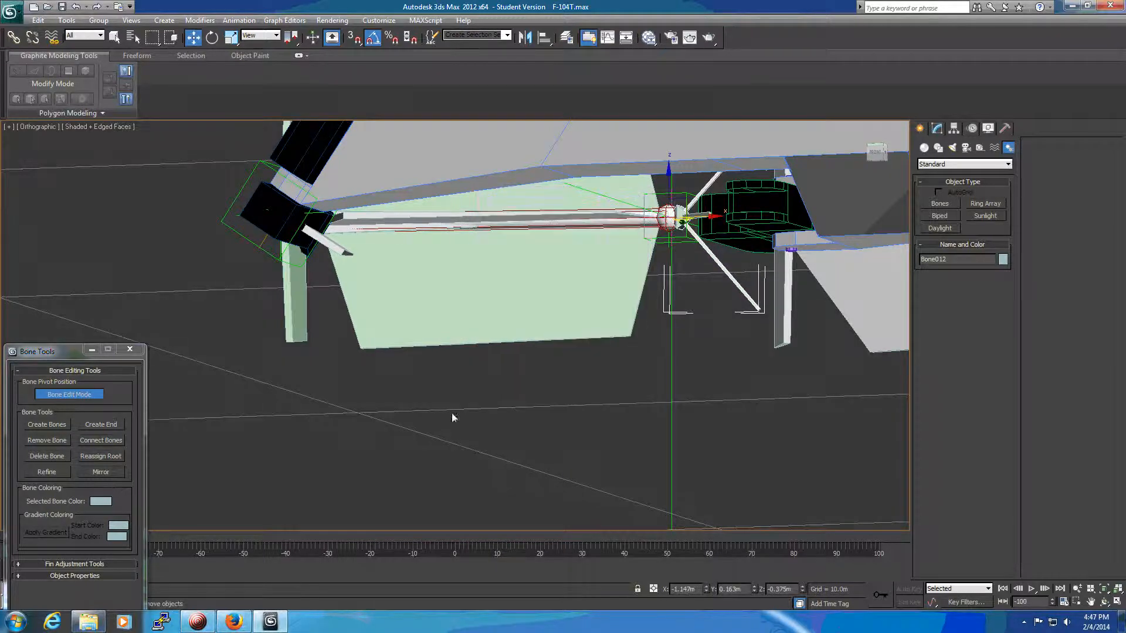
# Align the long bone Bone011 to Bone005 in local X, Y and Z orientation only.
pyautogui.click(424, 300)
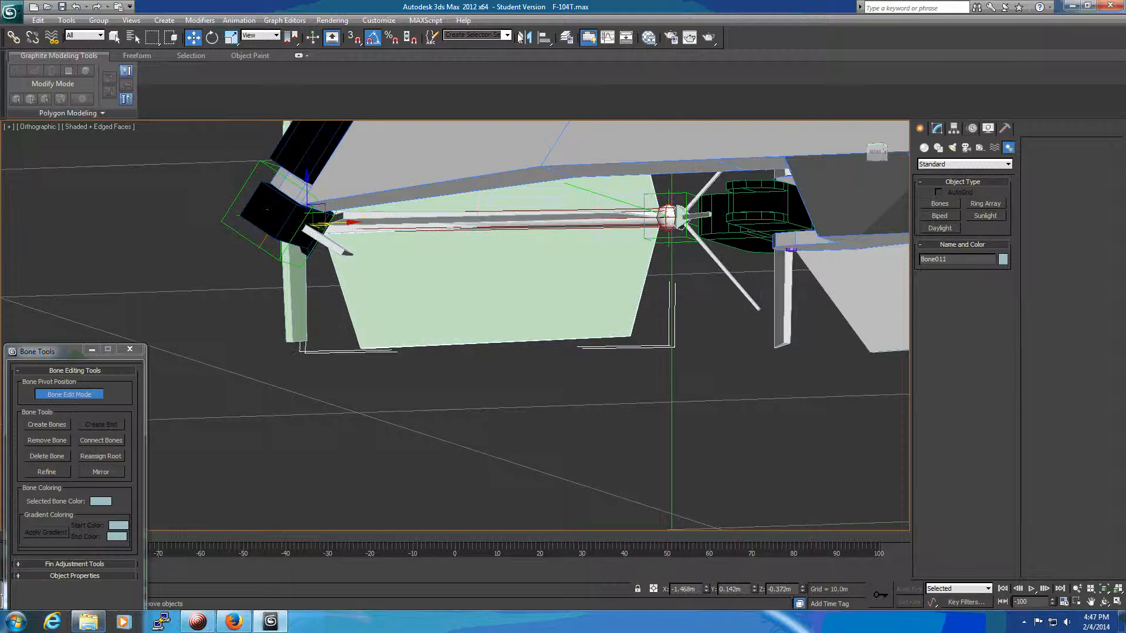
pyautogui.click(542, 39)
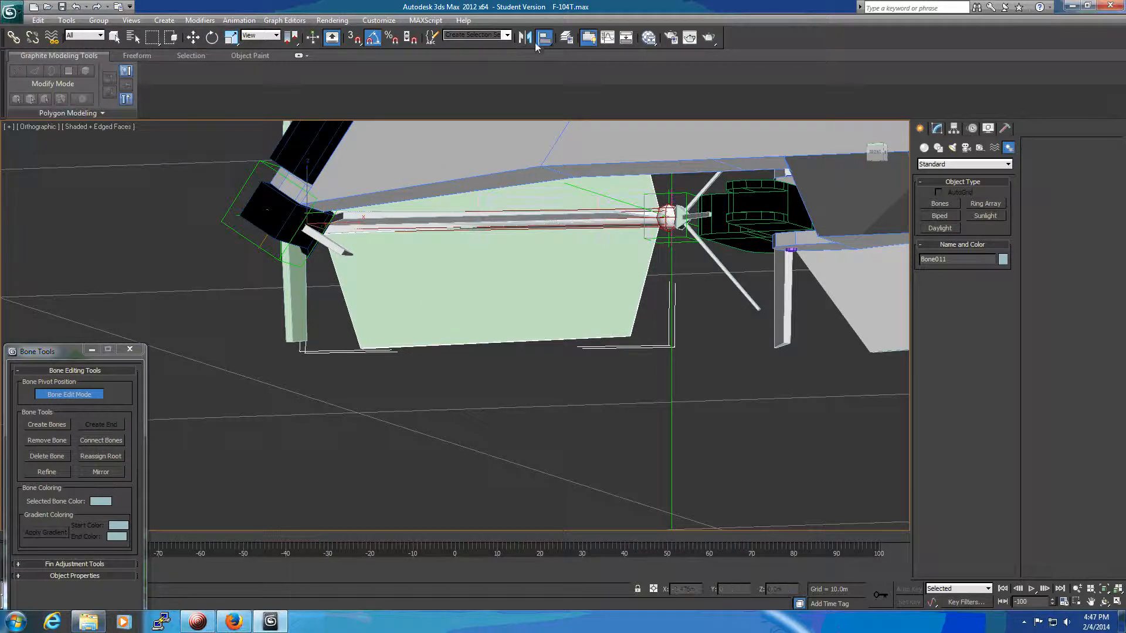
pyautogui.click(384, 222)
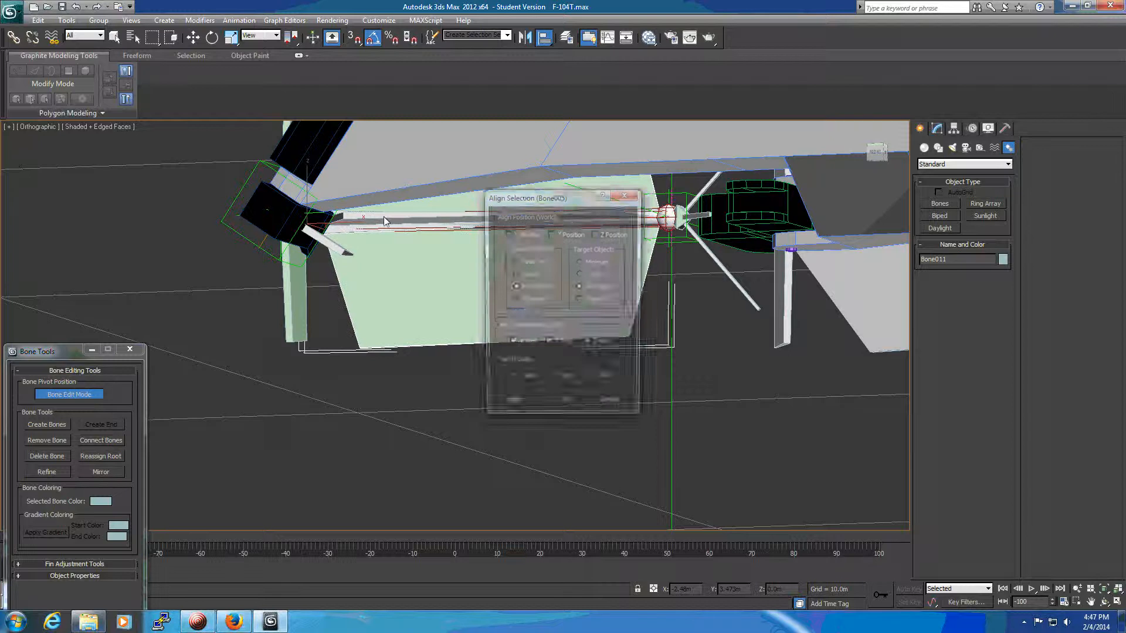
pyautogui.click(575, 404)
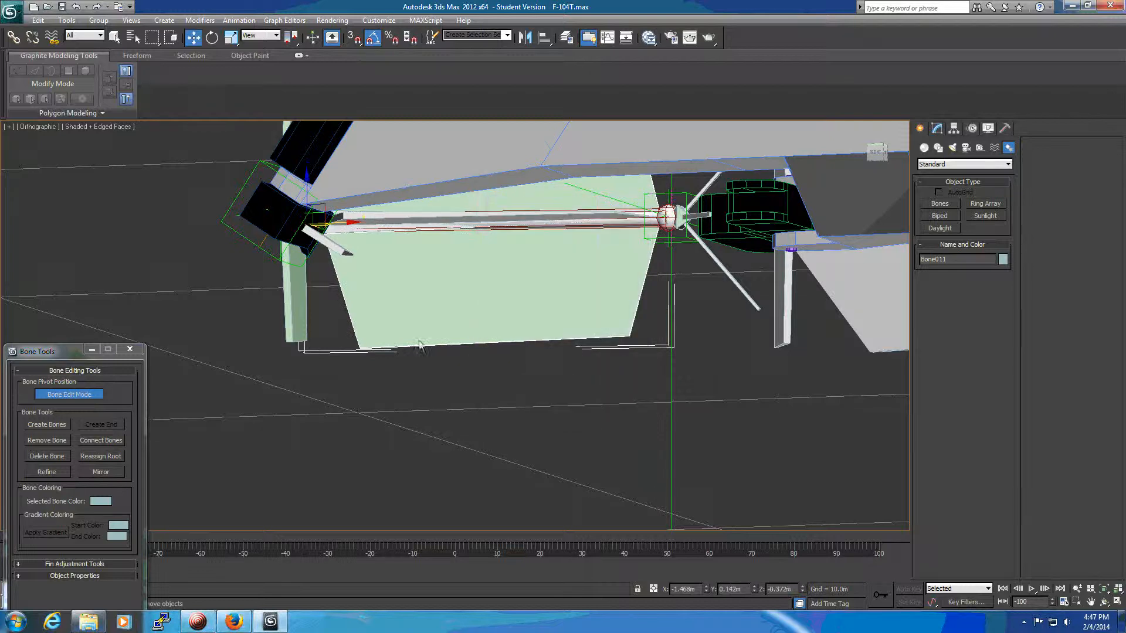
# Align the short root bone Bone010 to Bone004 in local X, Y and Z orientation only.
pyautogui.click(297, 314)
pyautogui.click(544, 38)
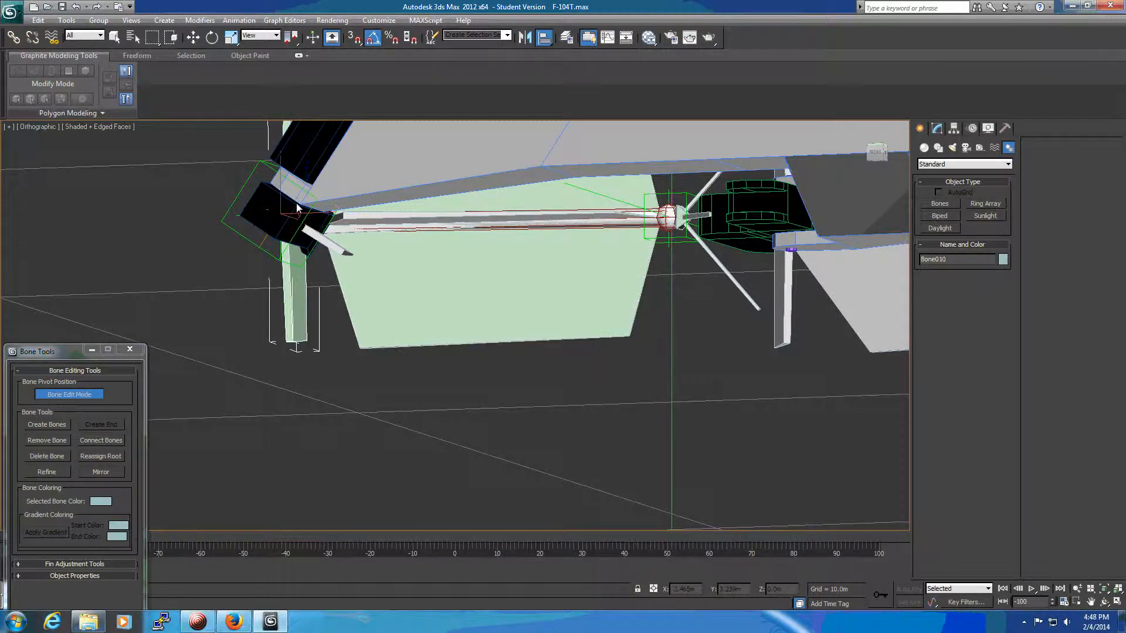
pyautogui.click(329, 249)
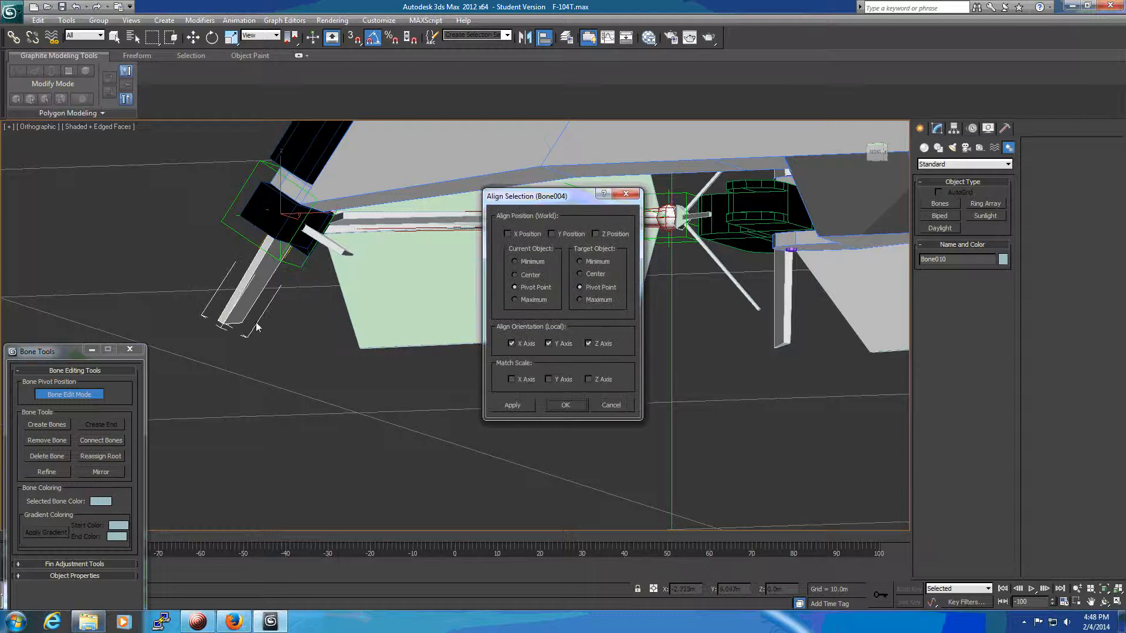
pyautogui.click(569, 407)
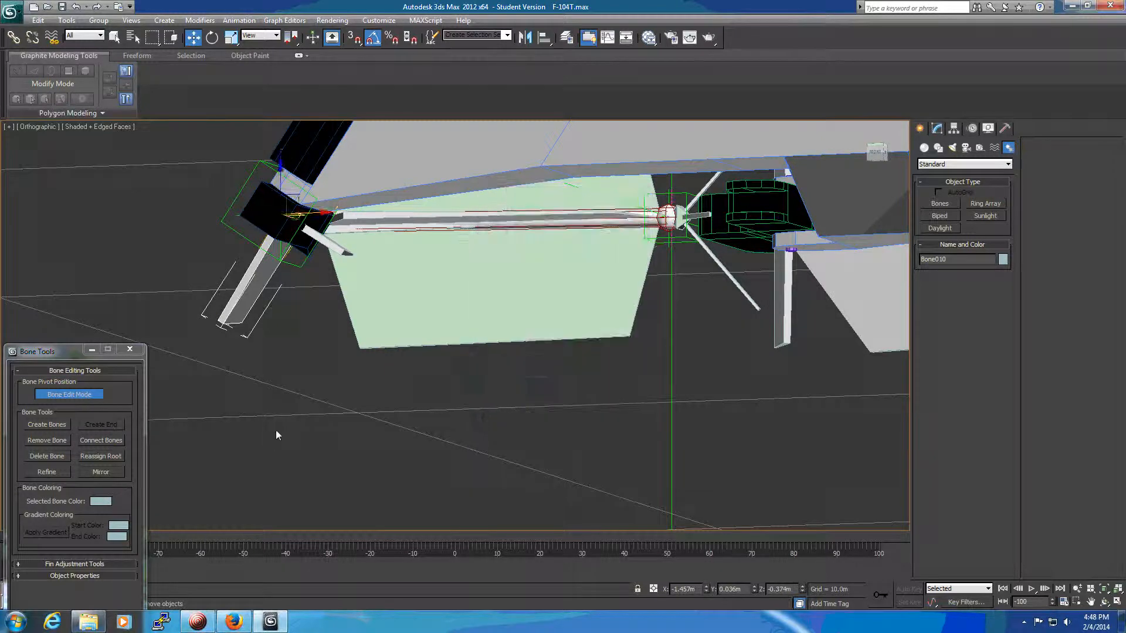
# Leave Bone Edit Mode and close the Bone Tools window.
pyautogui.scroll(-3, 281, 427)
pyautogui.moveTo(254, 452)
pyautogui.keyDown('alt'); pyautogui.mouseDown(button='middle')
pyautogui.moveTo(289, 447)
pyautogui.moveTo(429, 476)
pyautogui.mouseUp(button='middle'); pyautogui.keyUp('alt')
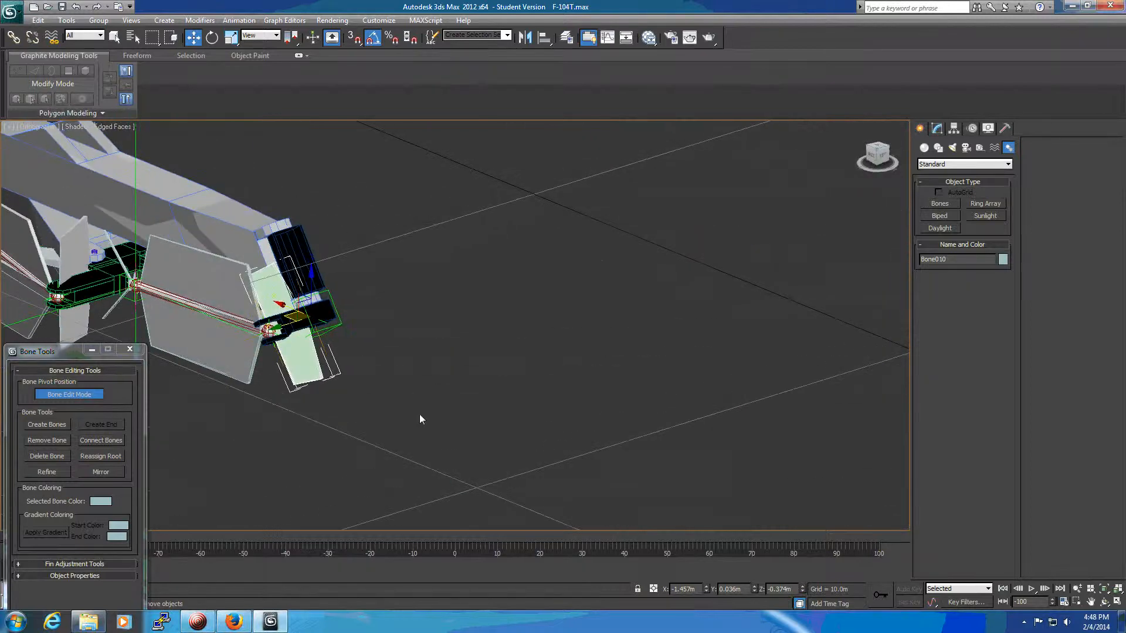
pyautogui.moveTo(442, 353); pyautogui.dragTo(529, 407, button='middle')
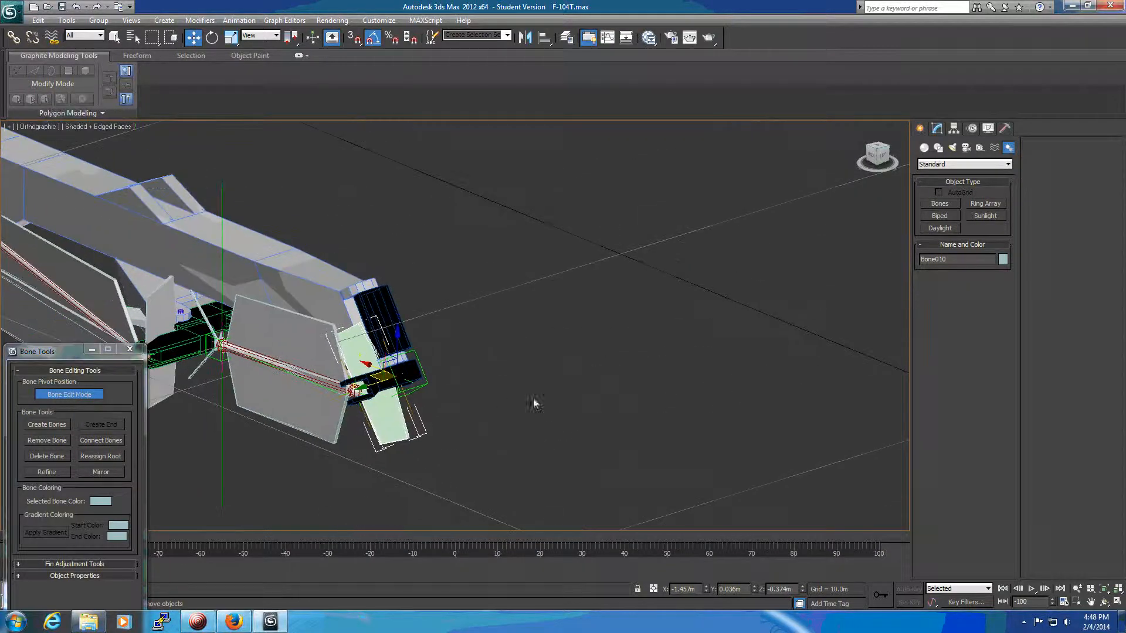
pyautogui.click(79, 396)
pyautogui.click(129, 350)
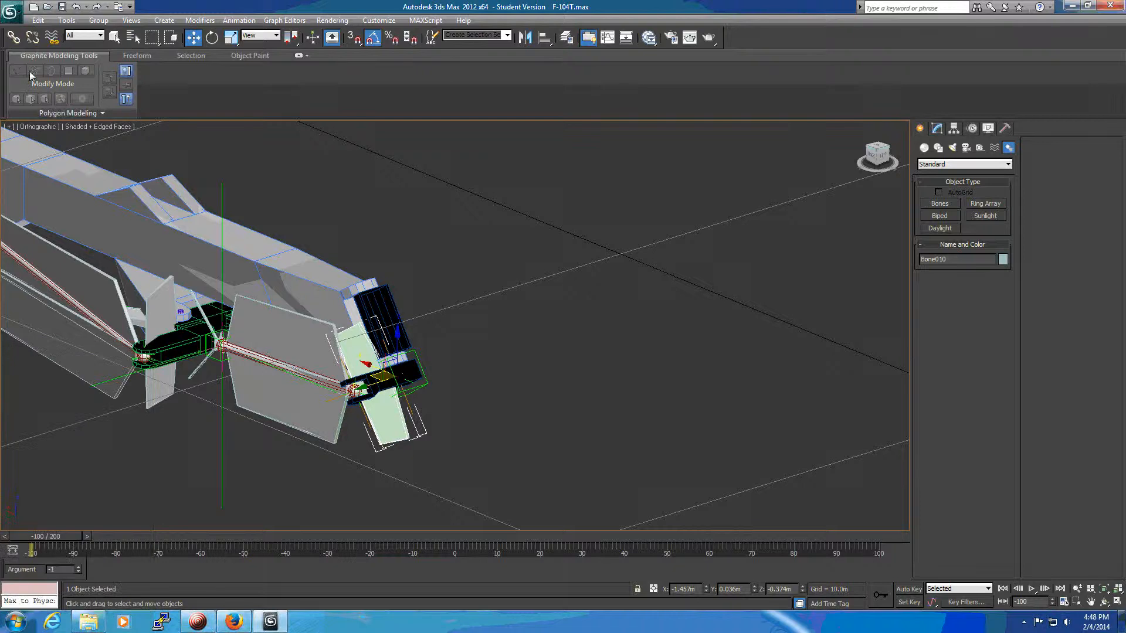
# Link the short root bone Bone010 as a child of the main gear strut.
pyautogui.click(13, 37)
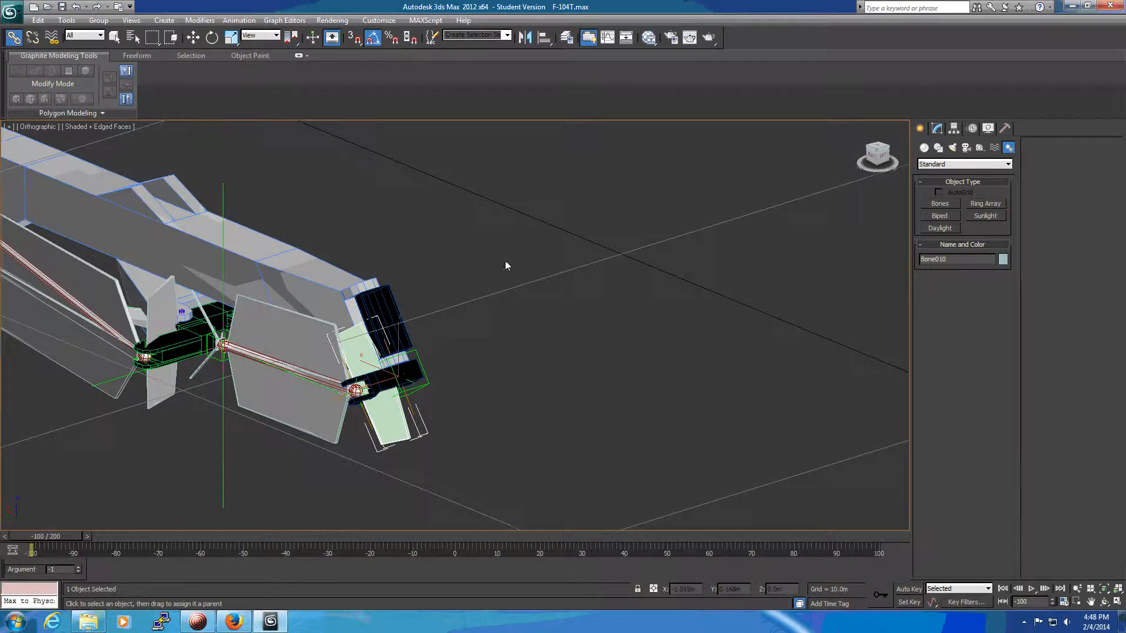
pyautogui.moveTo(505, 264); pyautogui.dragTo(654, 316, button='middle')
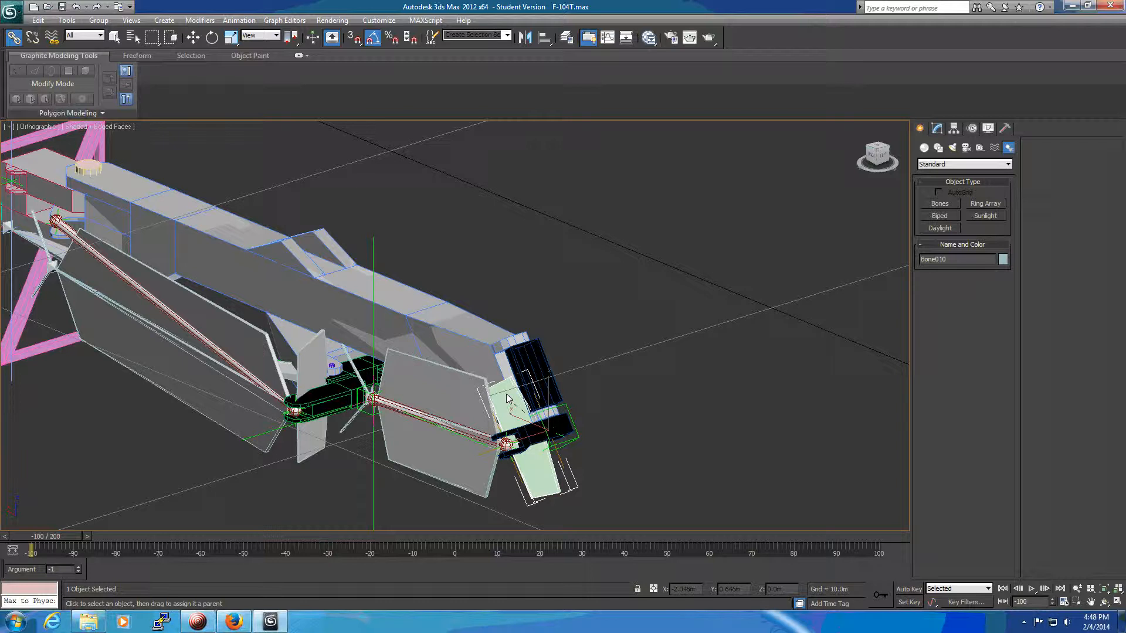
pyautogui.moveTo(506, 394); pyautogui.dragTo(396, 307)
# Link the WheelMount part at the strut's lower end to the short root bone Bone010.
pyautogui.click(537, 354)
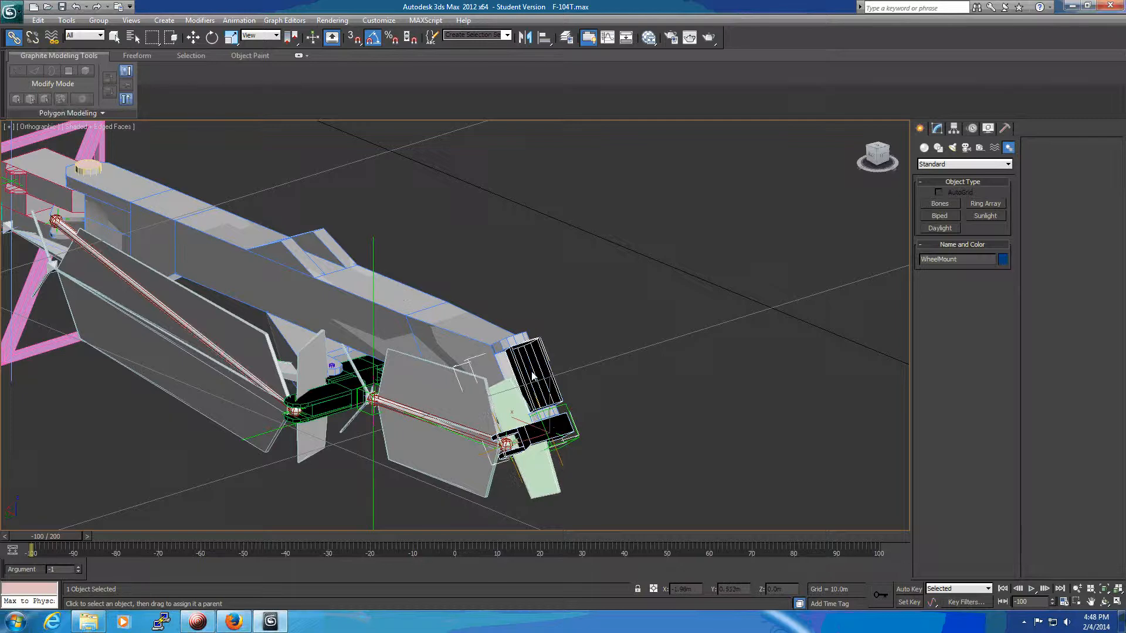
pyautogui.moveTo(551, 445); pyautogui.dragTo(539, 484)
pyautogui.moveTo(410, 509); pyautogui.dragTo(562, 491, button='middle')
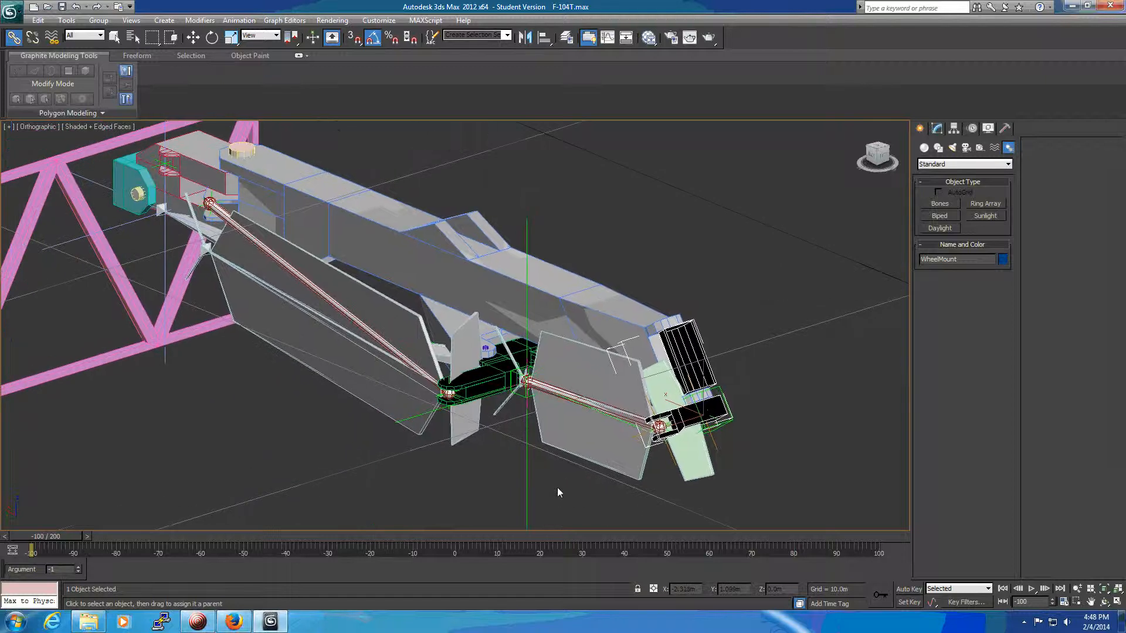
# Link the main wheel's lower control rod to the long bone Bone011 that runs along it.
pyautogui.scroll(5, 628, 477)
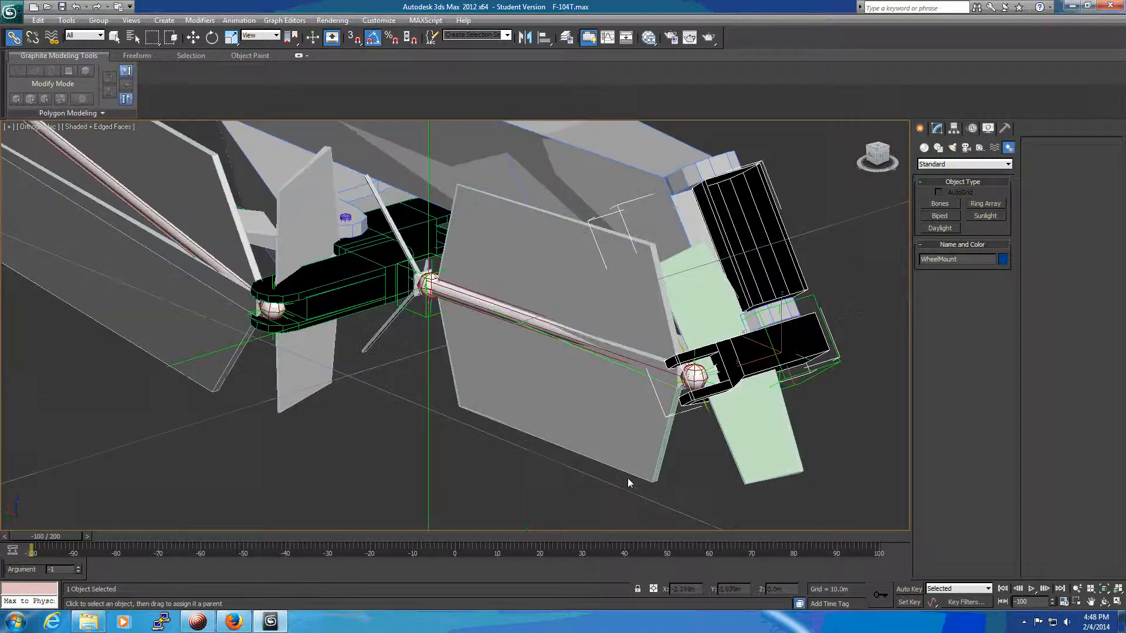
pyautogui.click(724, 345)
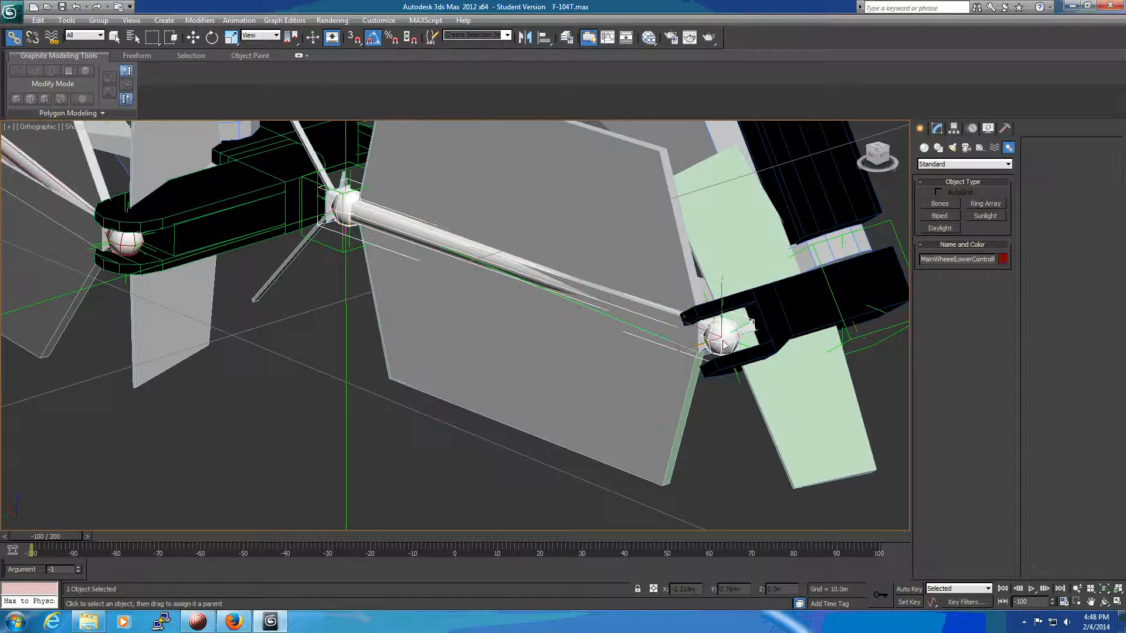
pyautogui.moveTo(723, 345); pyautogui.dragTo(611, 430)
pyautogui.scroll(-3, 420, 464)
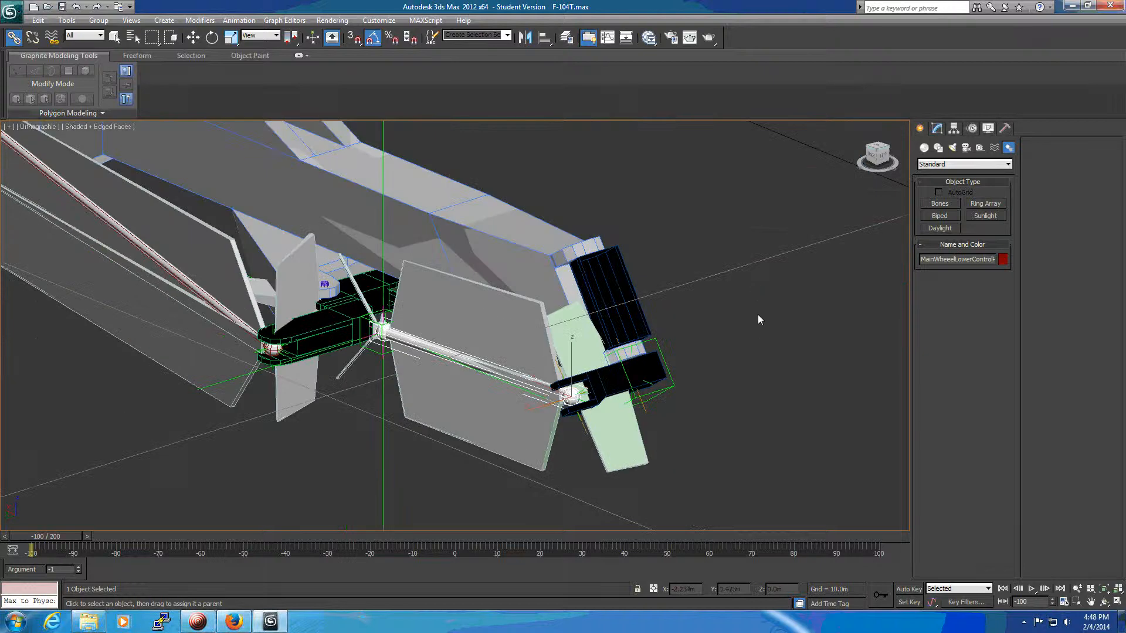
pyautogui.scroll(-2, 759, 319)
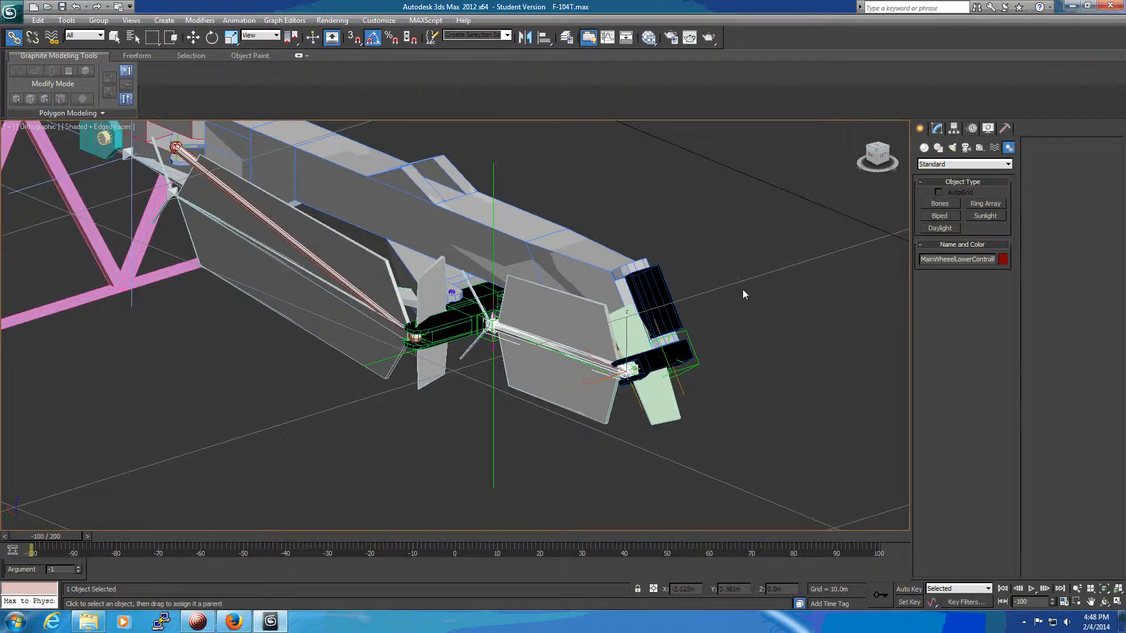
pyautogui.keyDown('alt'); pyautogui.moveTo(743, 290); pyautogui.dragTo(765, 312, button='middle'); pyautogui.keyUp('alt')
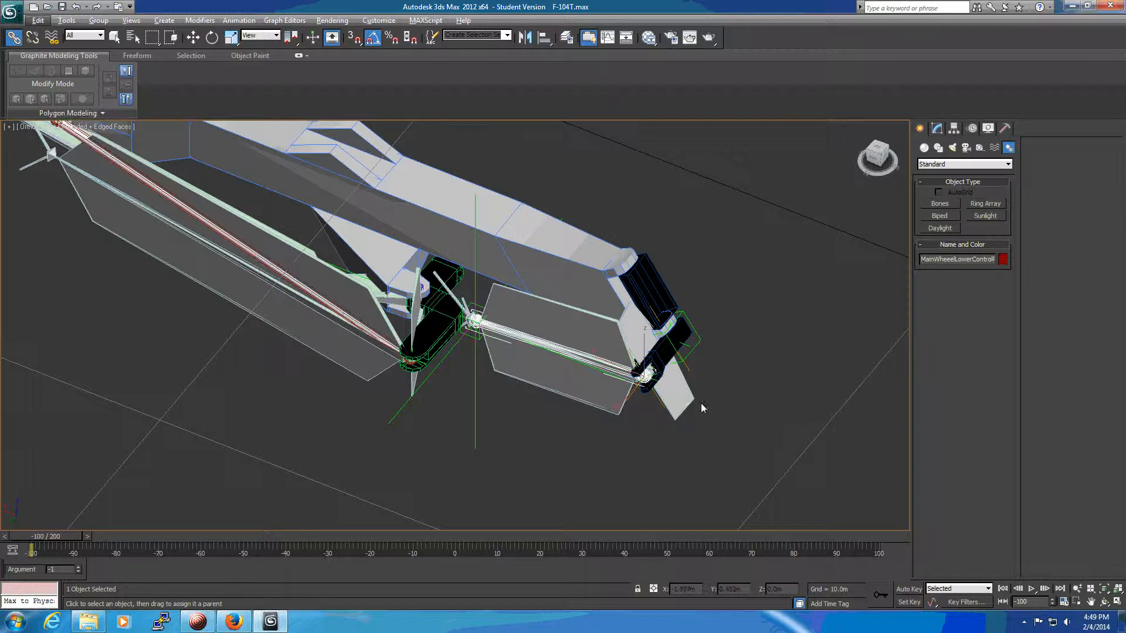
# Assign an ArgBased Rotation controller to the rotation track of Bone010.
pyautogui.rightClick(682, 405)
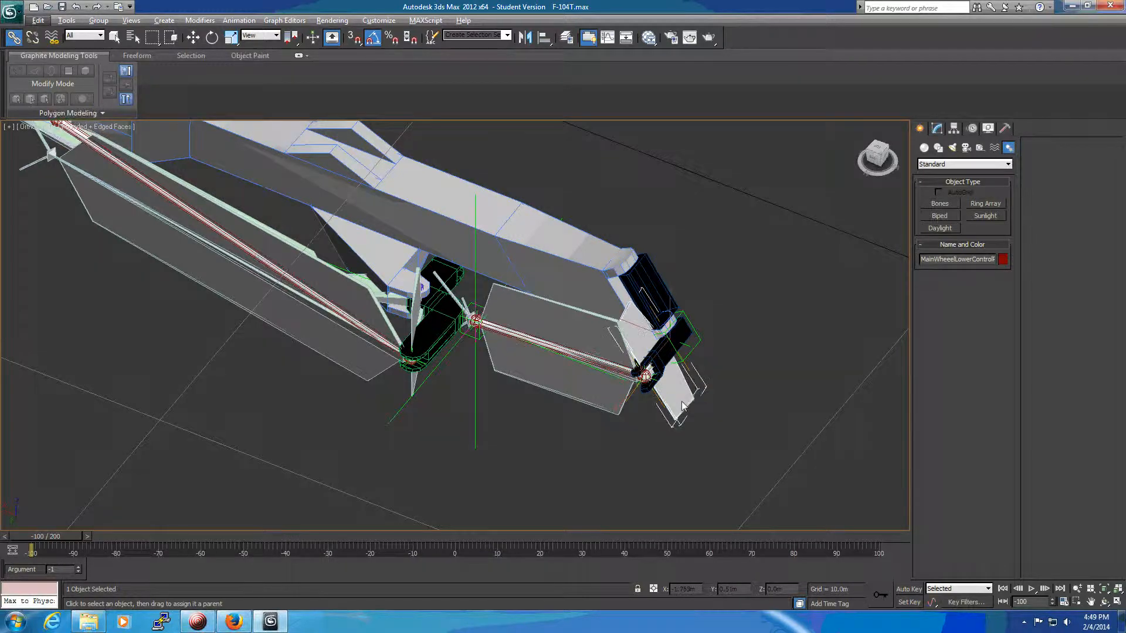
pyautogui.click(114, 37)
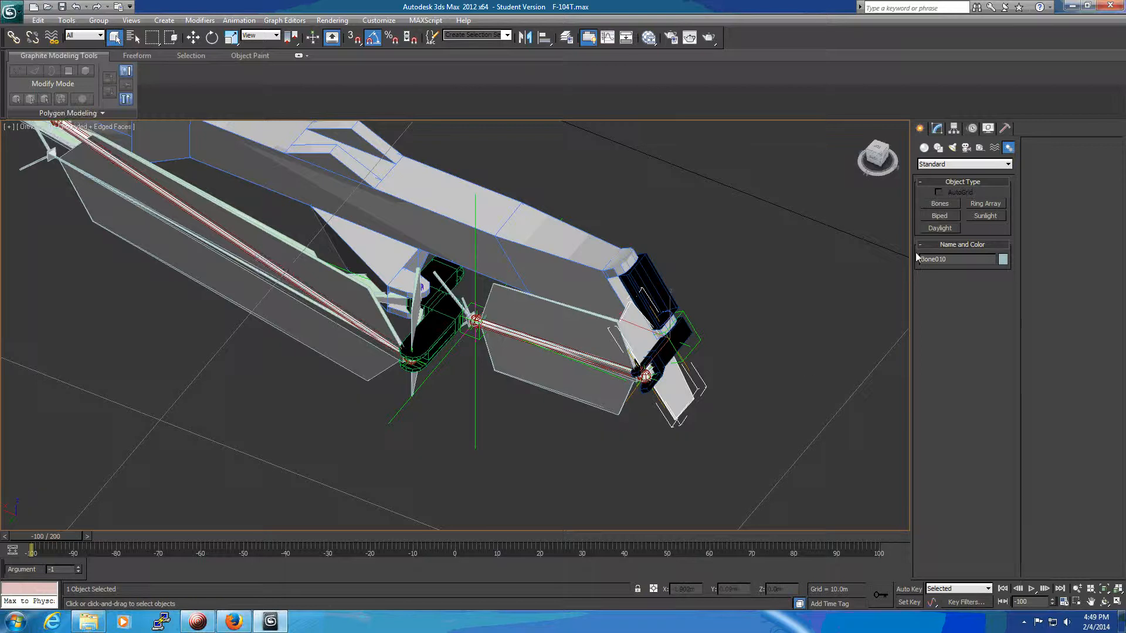
pyautogui.click(973, 129)
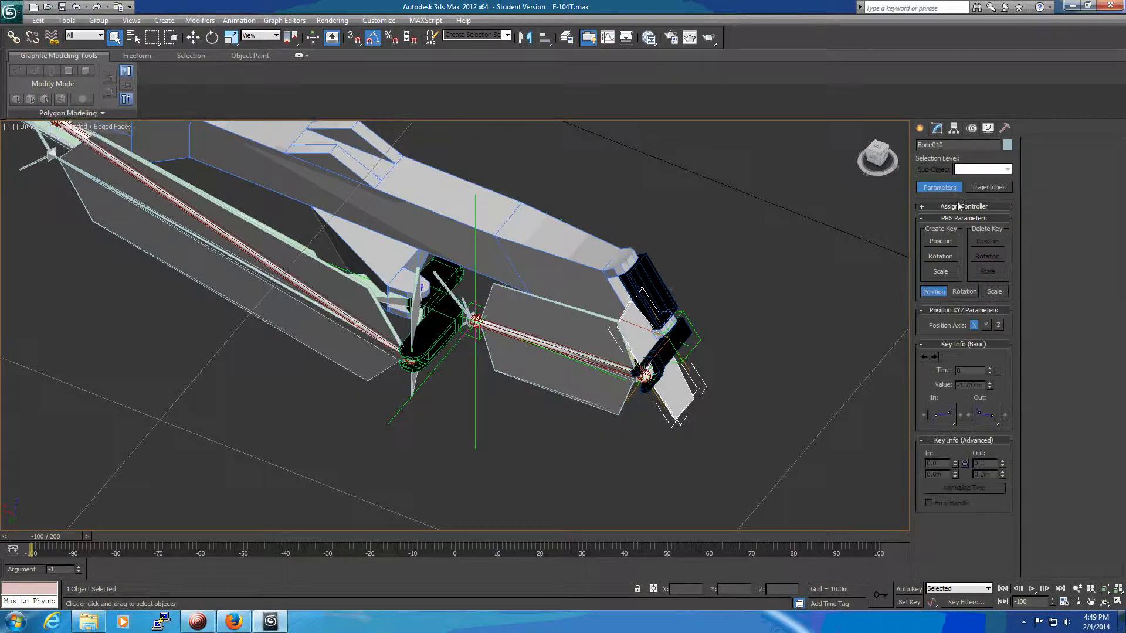
pyautogui.click(958, 207)
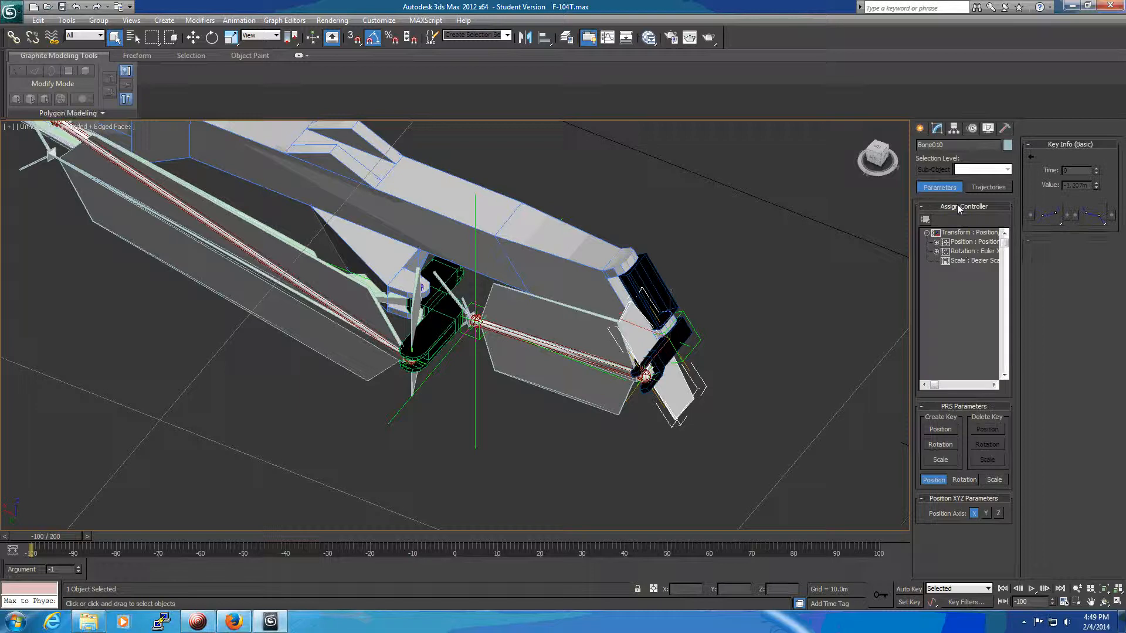
pyautogui.click(963, 252)
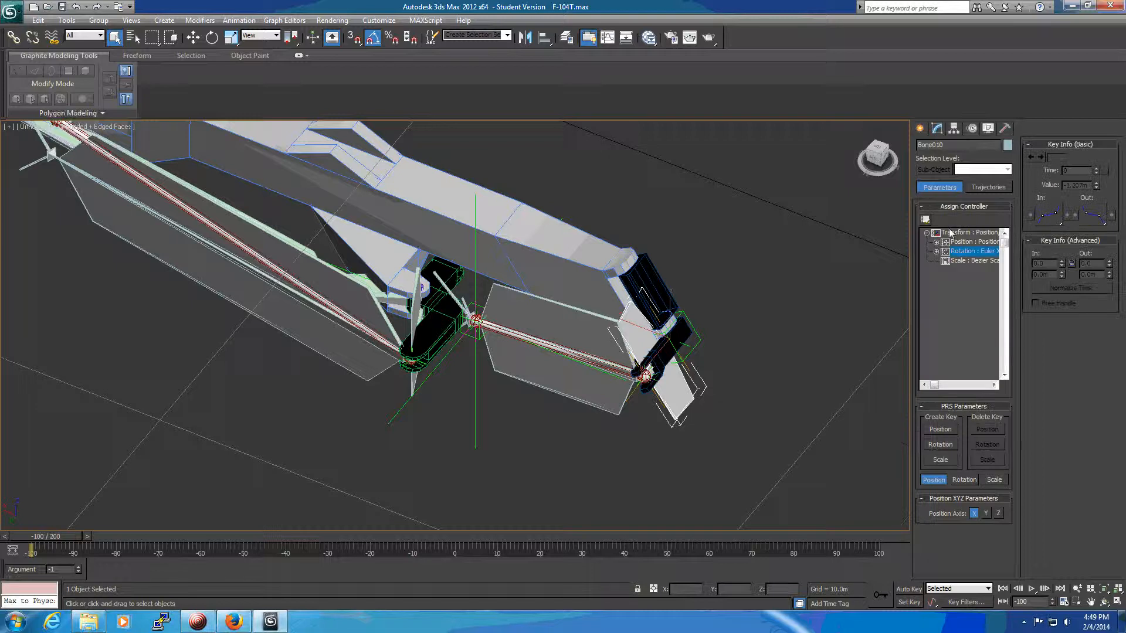
pyautogui.click(927, 221)
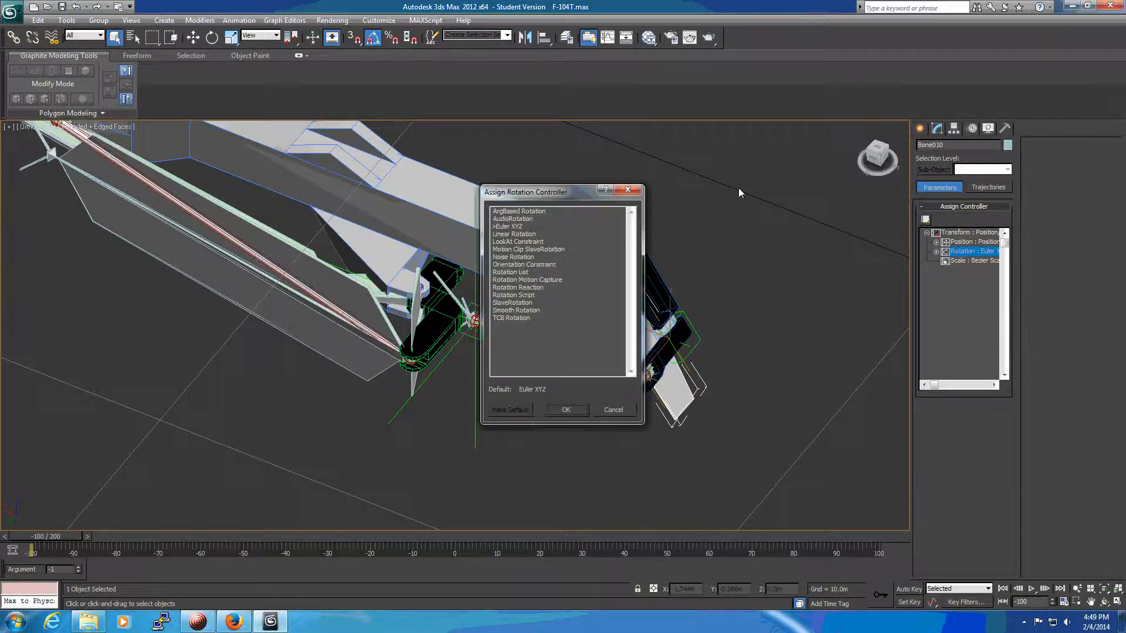
pyautogui.click(522, 212)
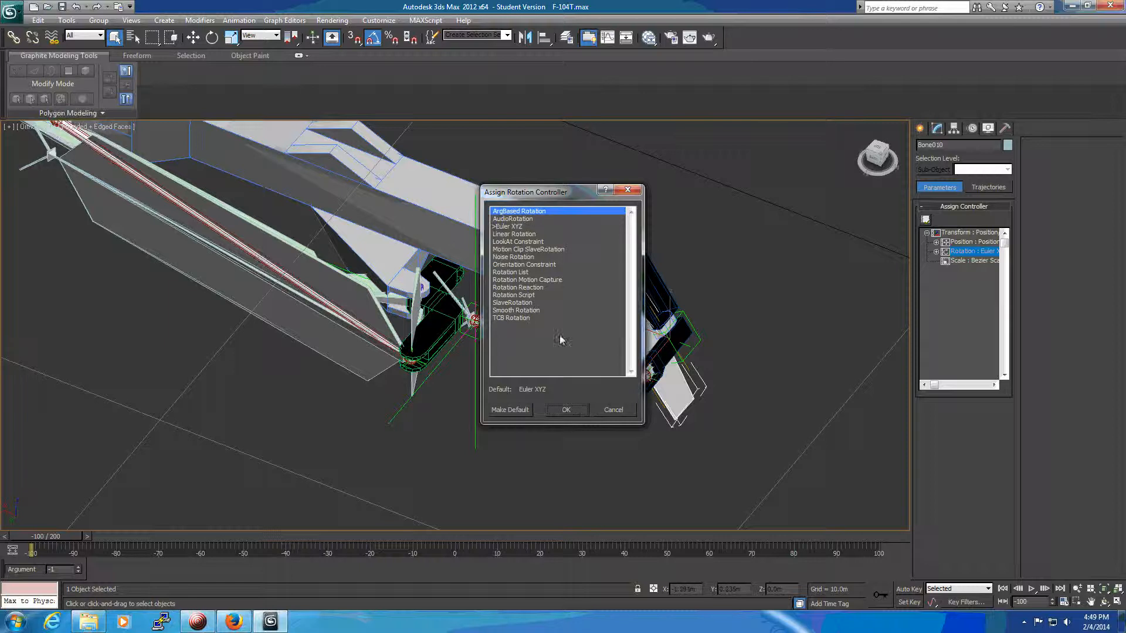
pyautogui.click(566, 410)
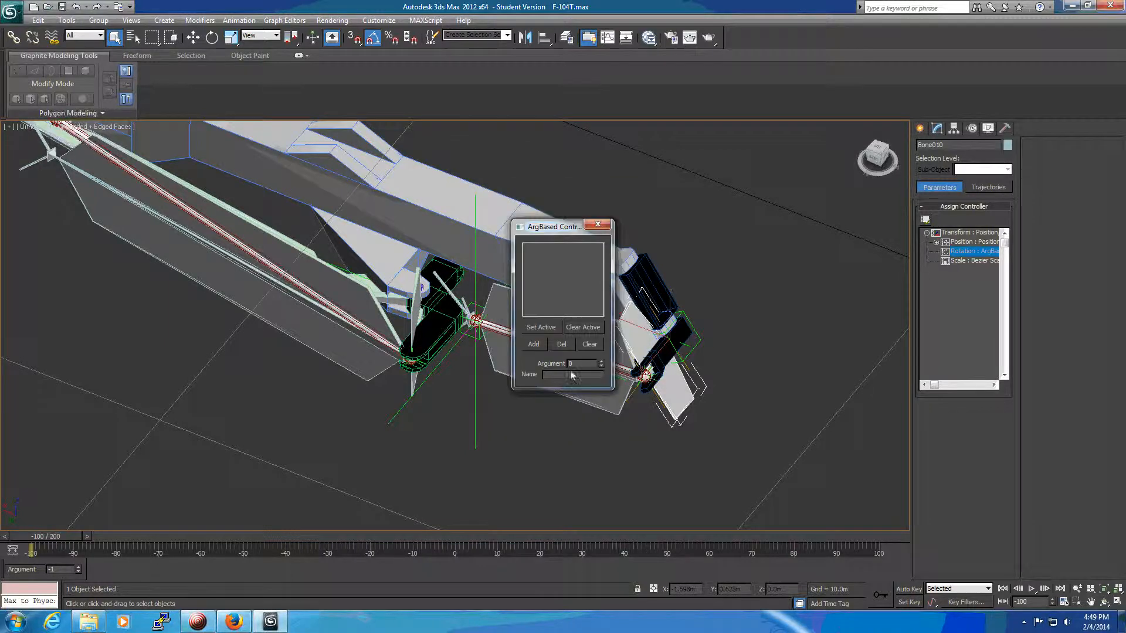
# Add an event with argument 999 named WhlAsmRot to Bone010's rotation controller and close its window.
pyautogui.click(534, 344)
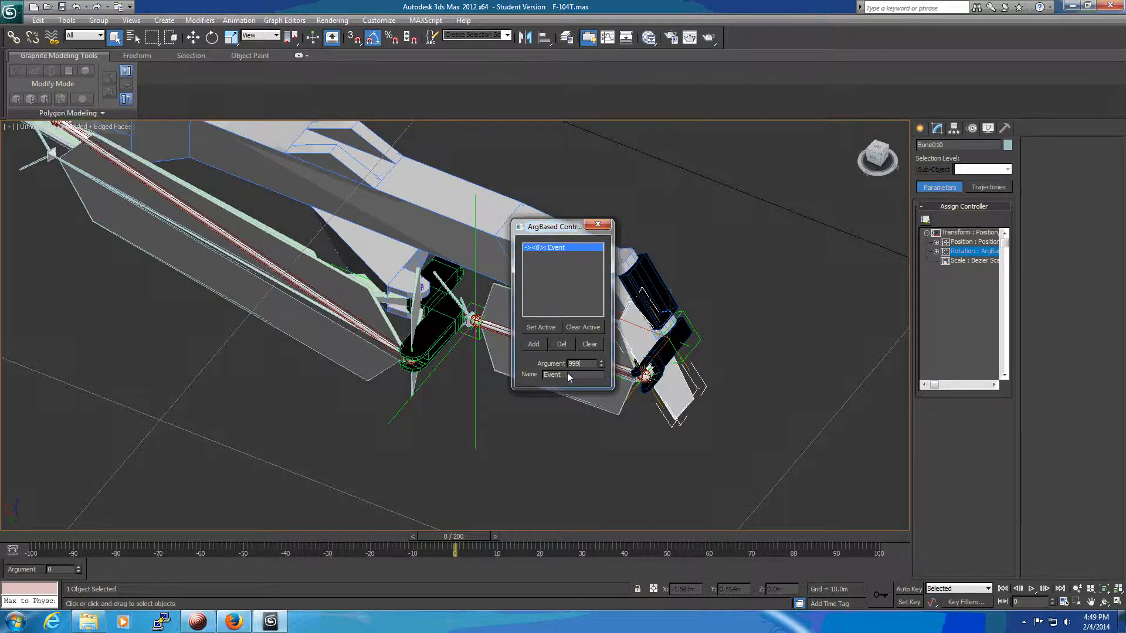
pyautogui.press('Tab')
pyautogui.write('WhlAsmRot')
pyautogui.press('Return')
pyautogui.click(598, 224)
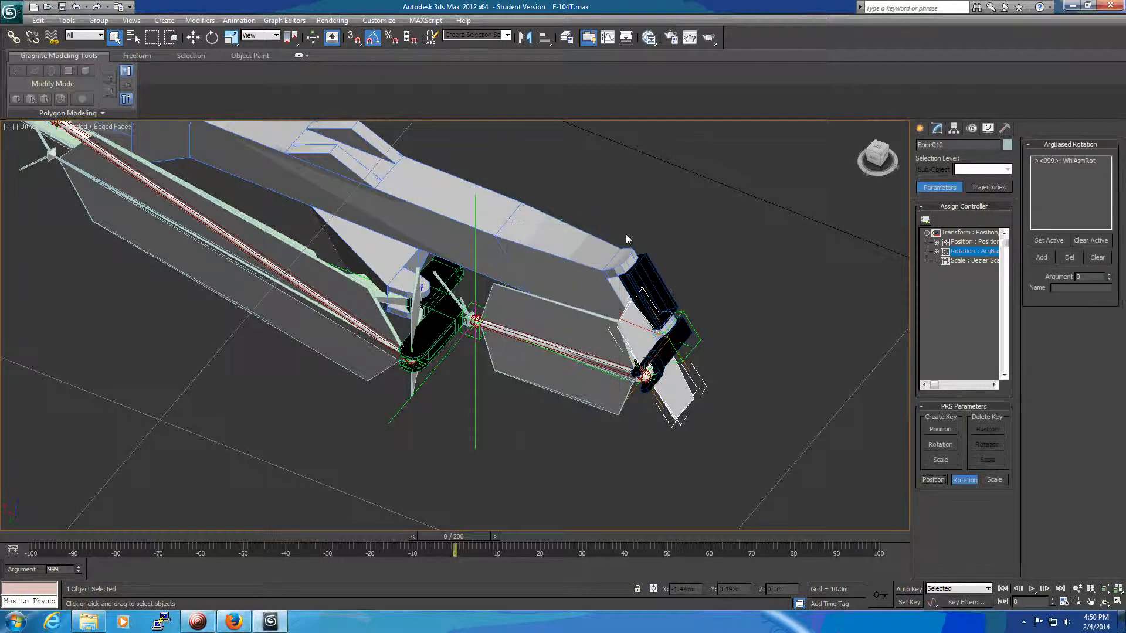
# Assign an ArgBased Rotation controller to the rotation track of the long bone Bone011.
pyautogui.click(588, 389)
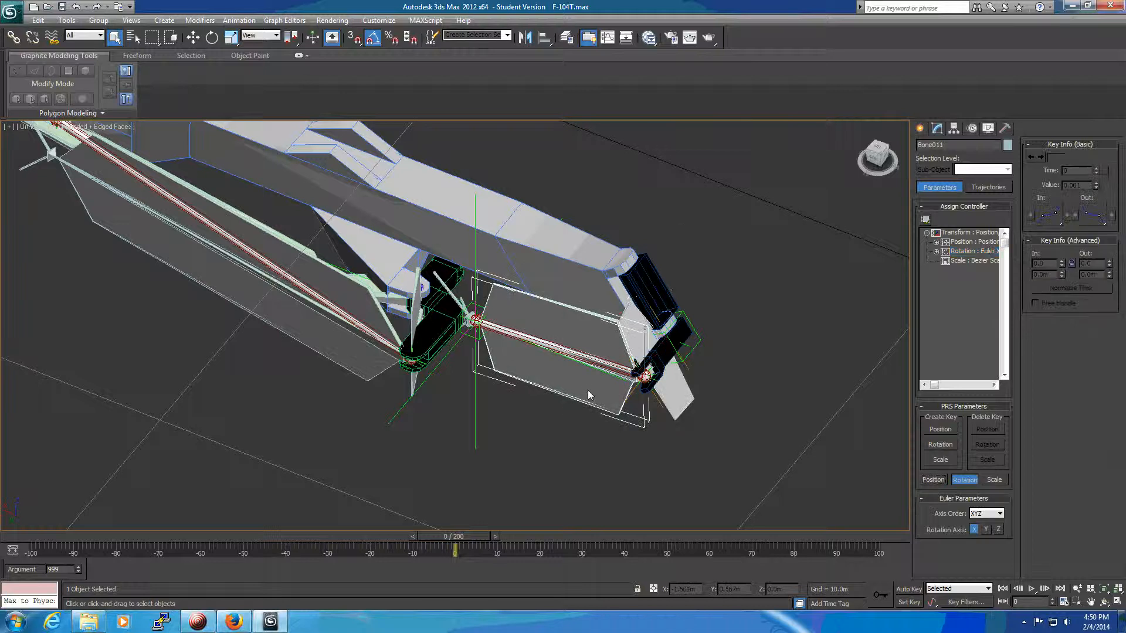
pyautogui.click(962, 252)
pyautogui.click(926, 220)
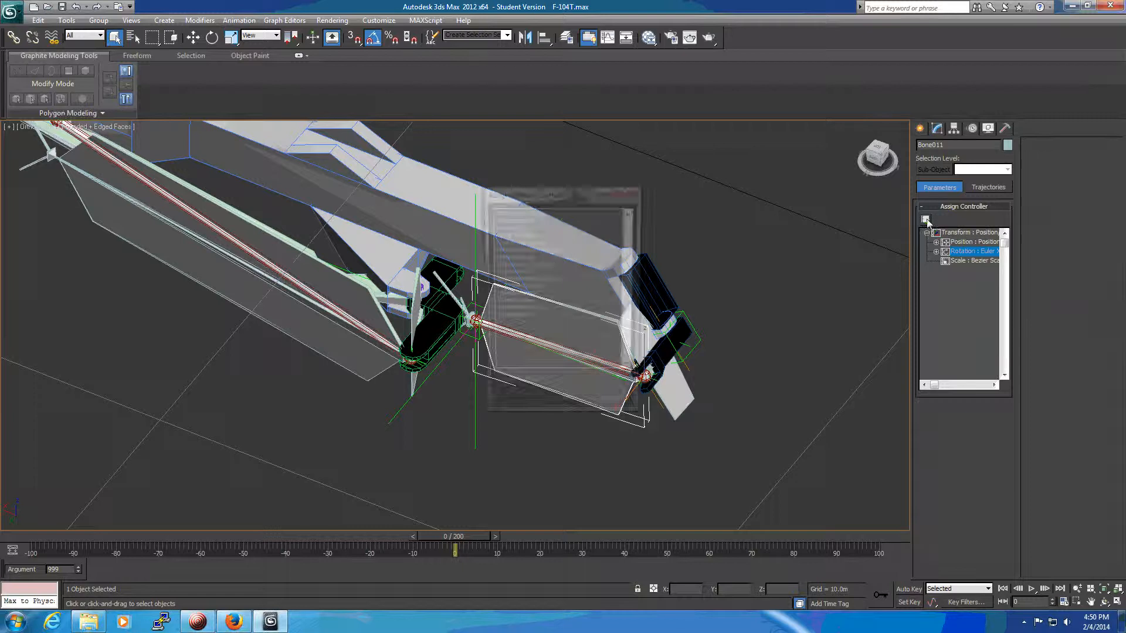
pyautogui.click(517, 212)
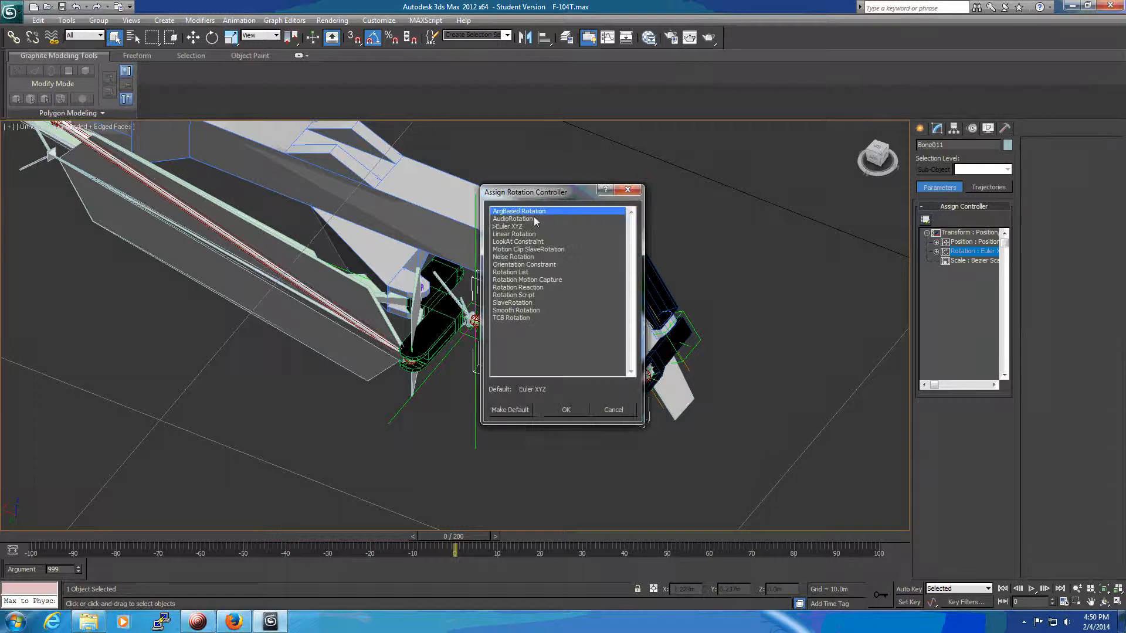
pyautogui.click(566, 410)
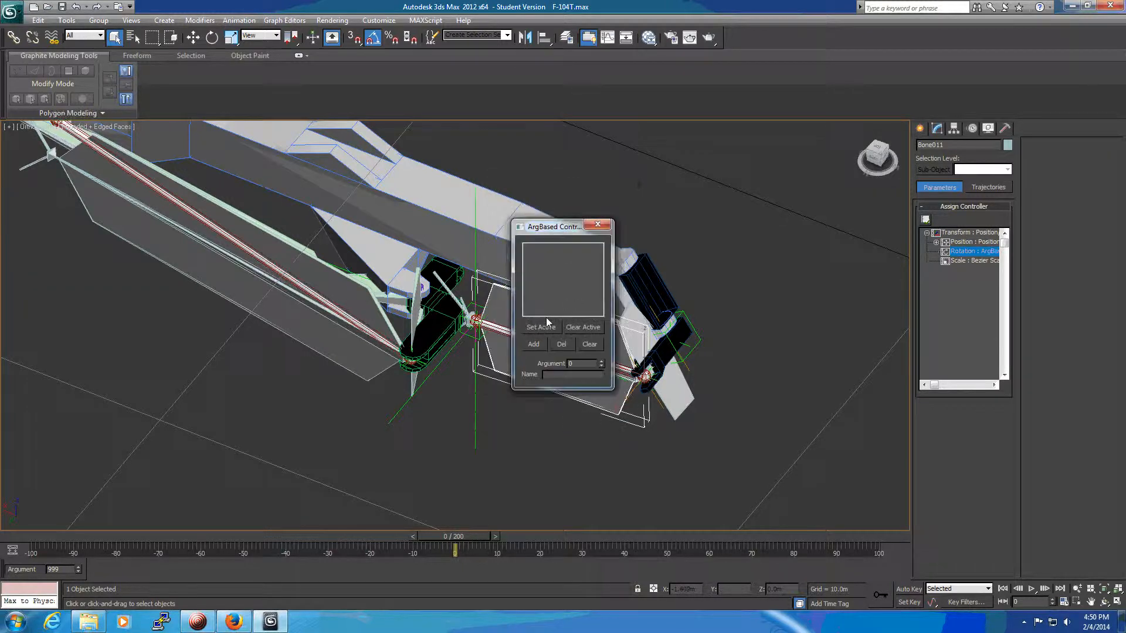
# Add an event with argument 999 named LowPushRodRot to Bone011's rotation controller and close its window.
pyautogui.click(534, 344)
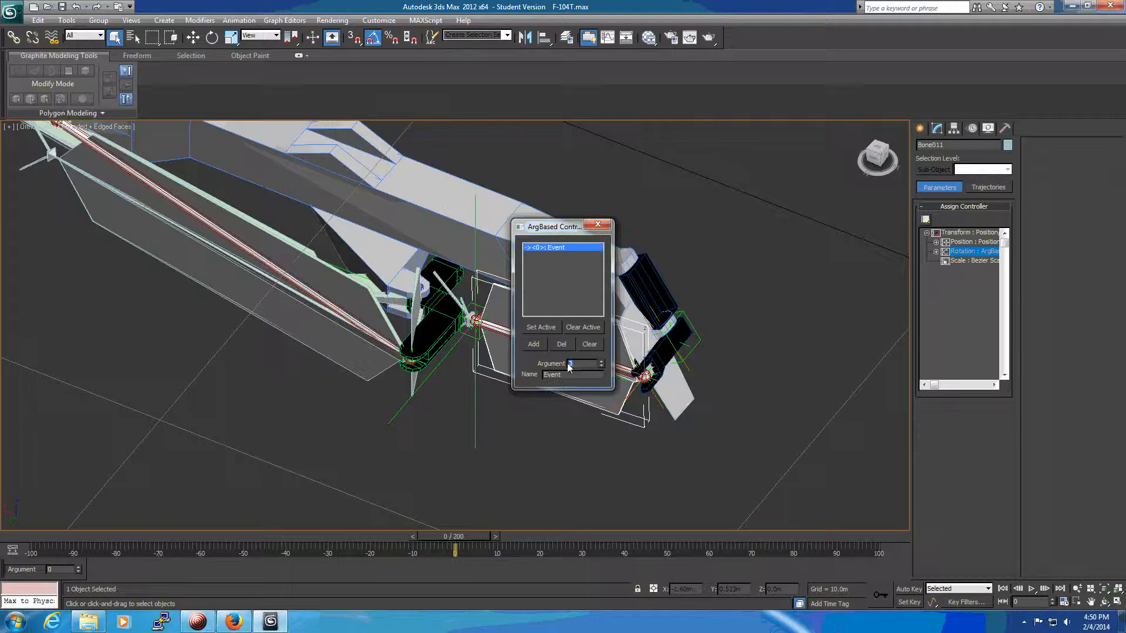
pyautogui.write('999')
pyautogui.press('Return')
pyautogui.doubleClick(555, 375)
pyautogui.write('LowPushRodRot')
pyautogui.doubleClick(557, 379)
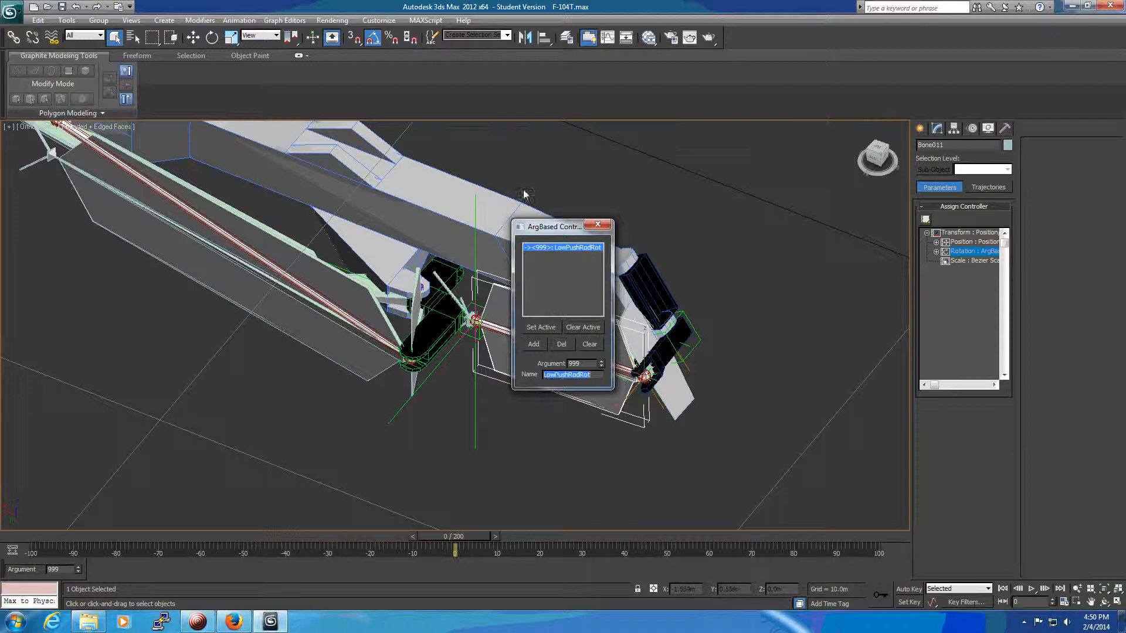
pyautogui.click(597, 225)
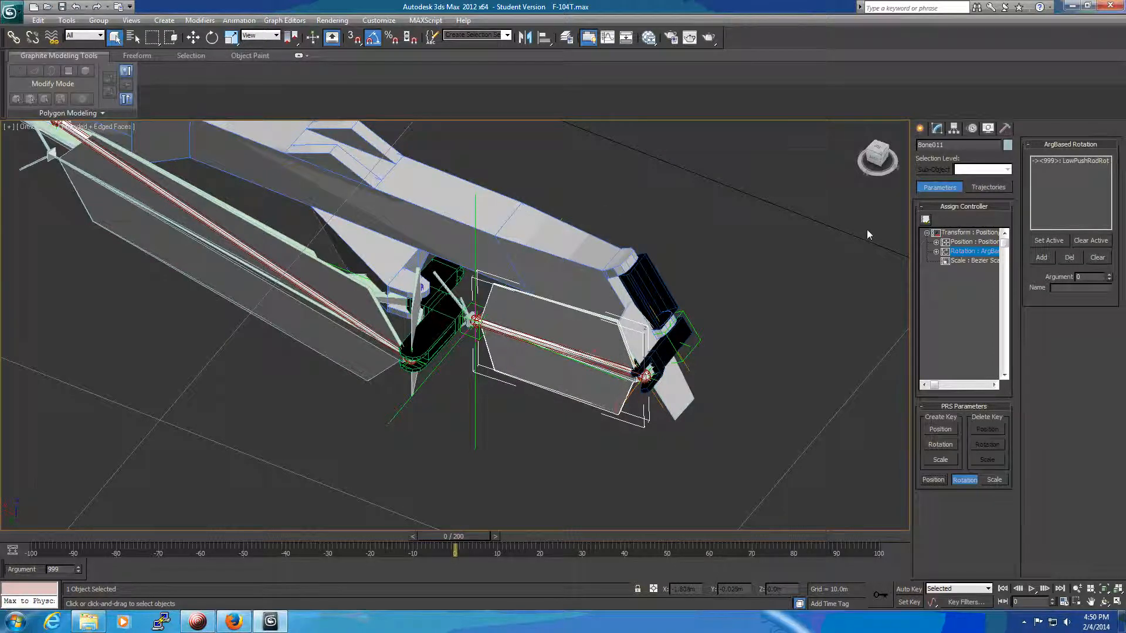
# Select Bone010 and make its argument 999 event WhlAsmRot the active one.
pyautogui.keyDown('alt'); pyautogui.moveTo(807, 240); pyautogui.dragTo(685, 261, button='middle'); pyautogui.keyUp('alt')
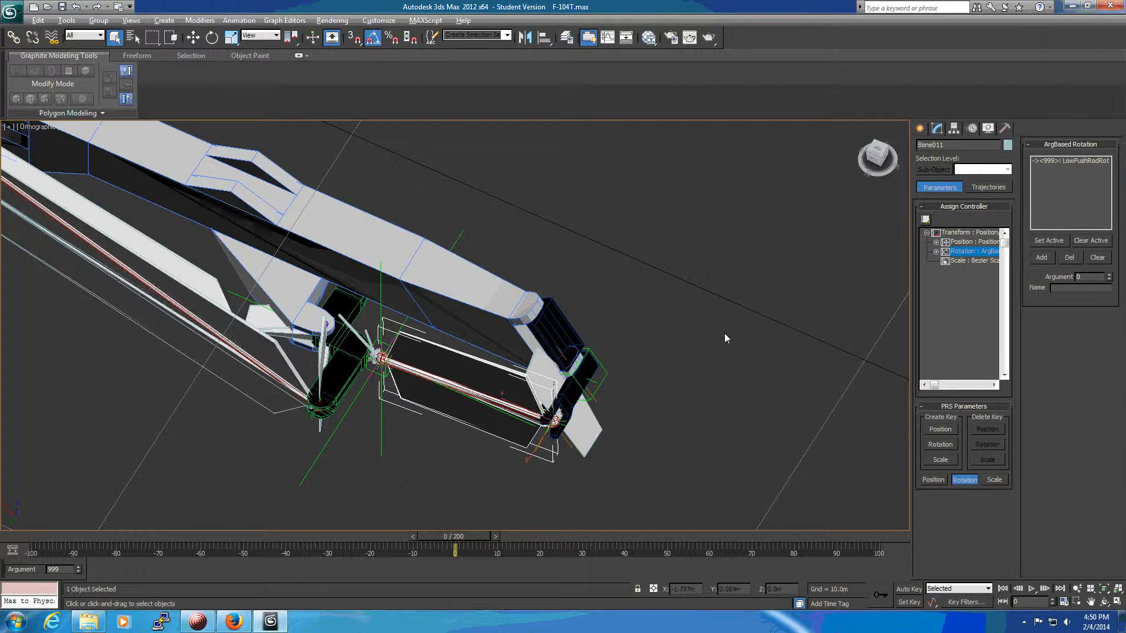
pyautogui.keyDown('alt'); pyautogui.moveTo(707, 339); pyautogui.dragTo(632, 358, button='middle'); pyautogui.keyUp('alt')
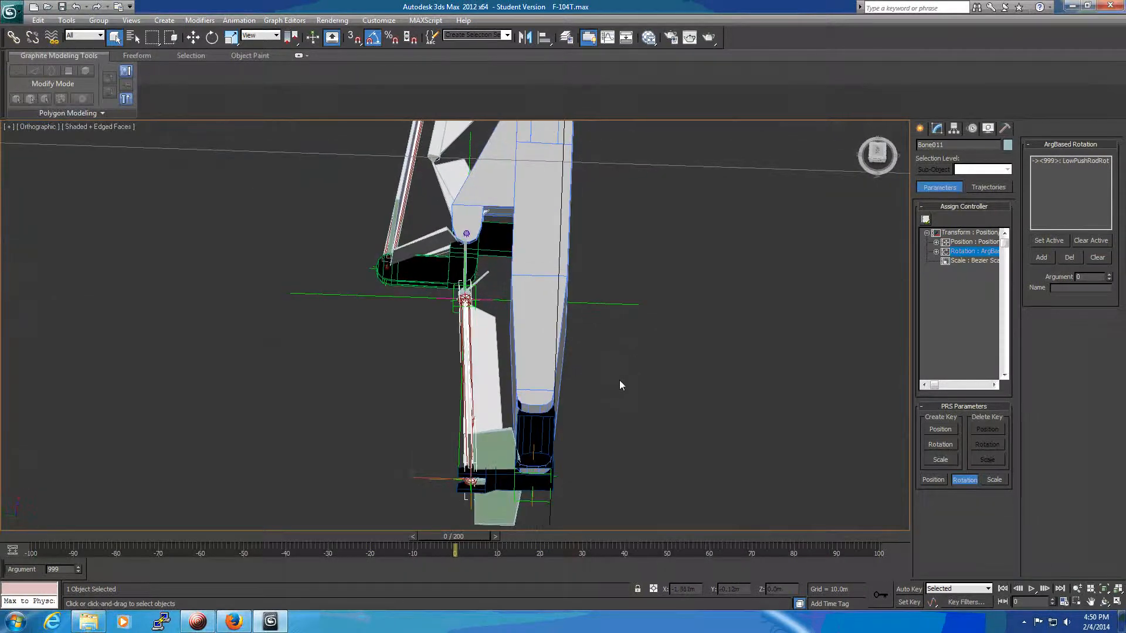
pyautogui.click(494, 515)
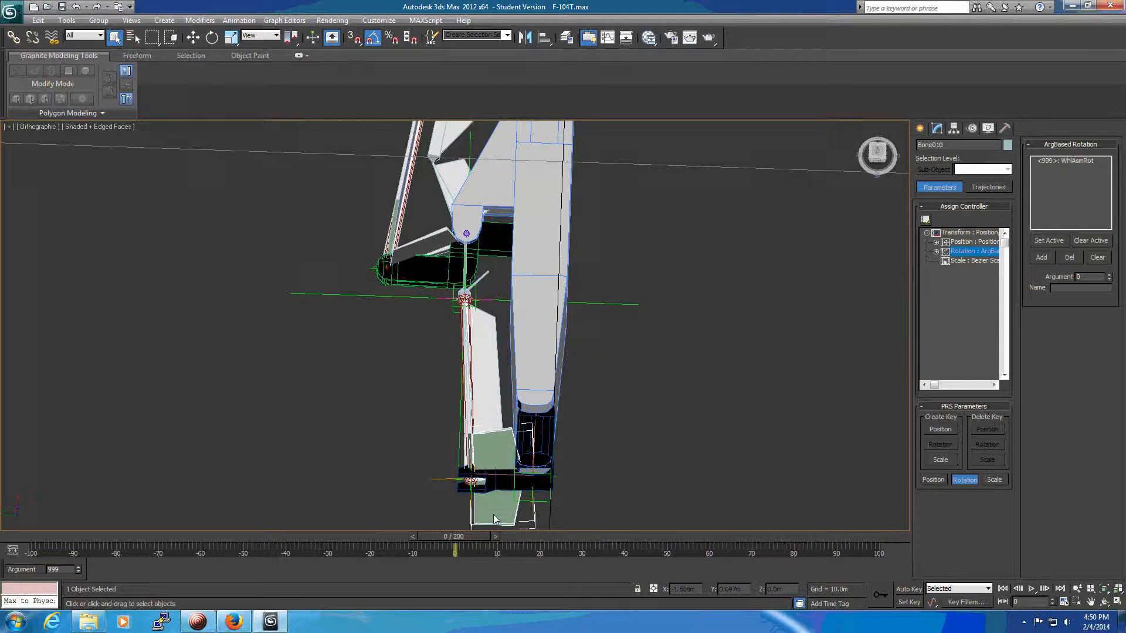
pyautogui.click(1078, 161)
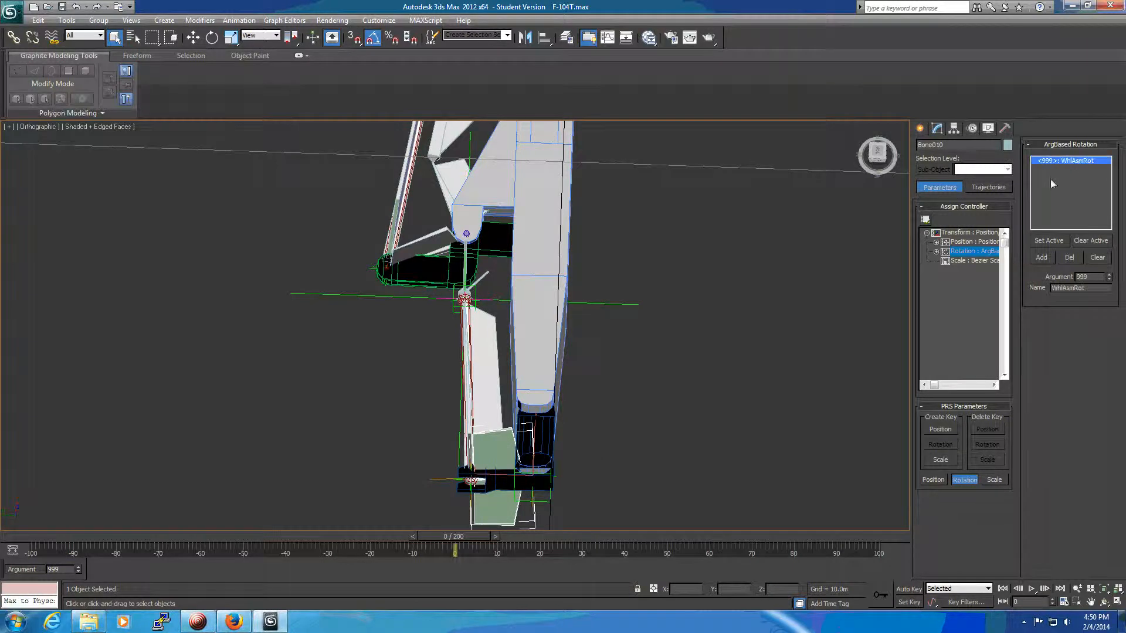
pyautogui.click(1049, 241)
pyautogui.moveTo(678, 407); pyautogui.dragTo(692, 364, button='middle')
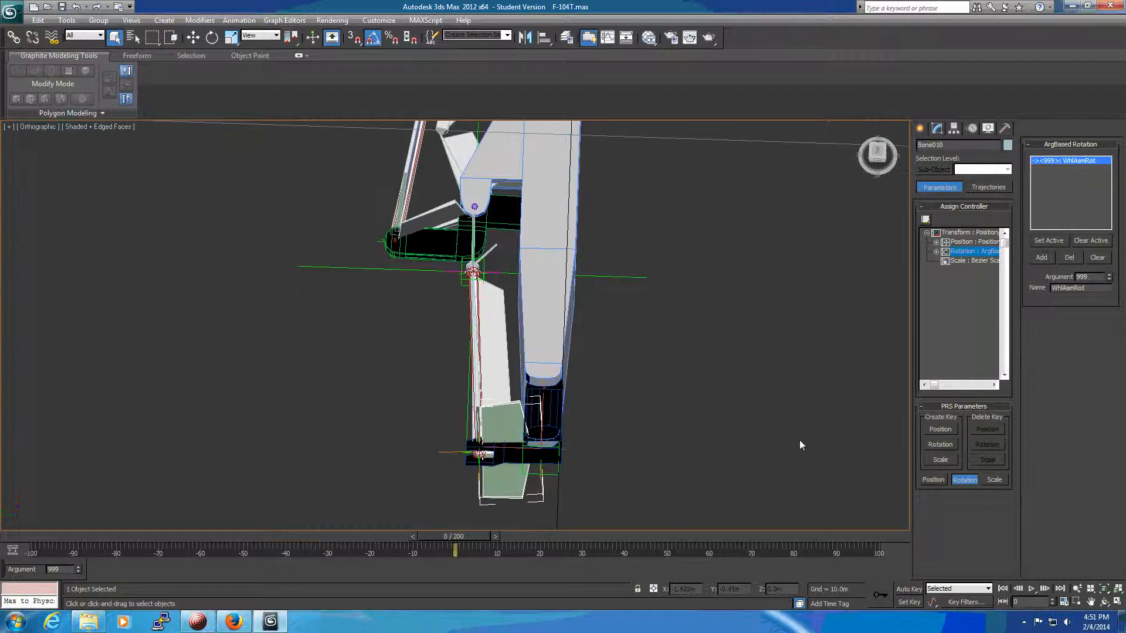
# Switch Auto Key on and back off, and advance the animation time to frame 100.
pyautogui.click(910, 590)
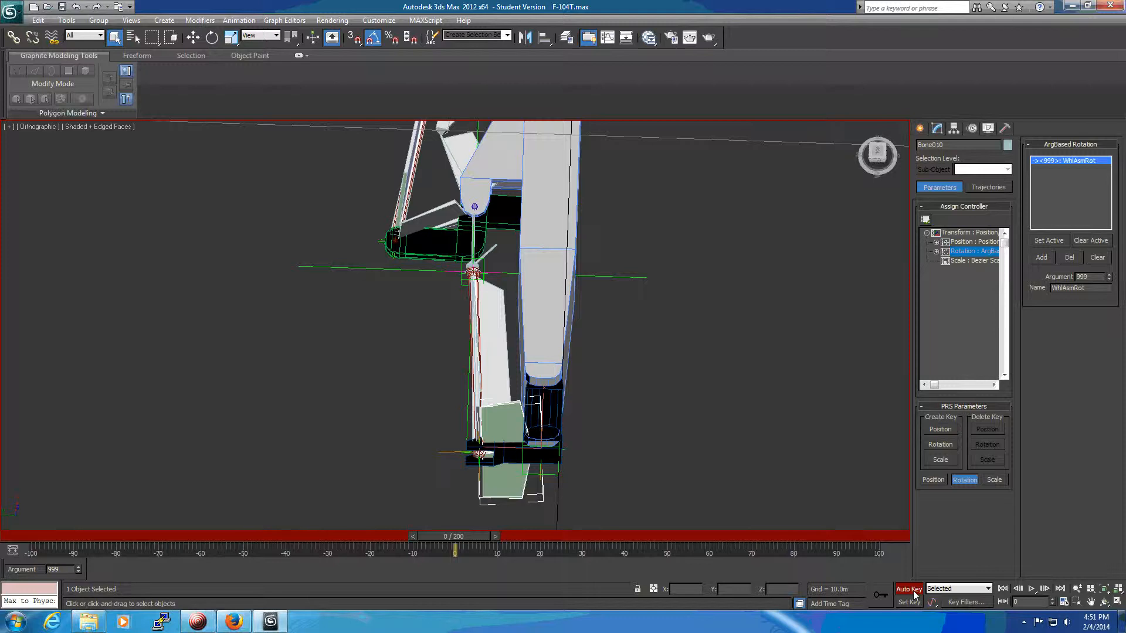
pyautogui.click(912, 590)
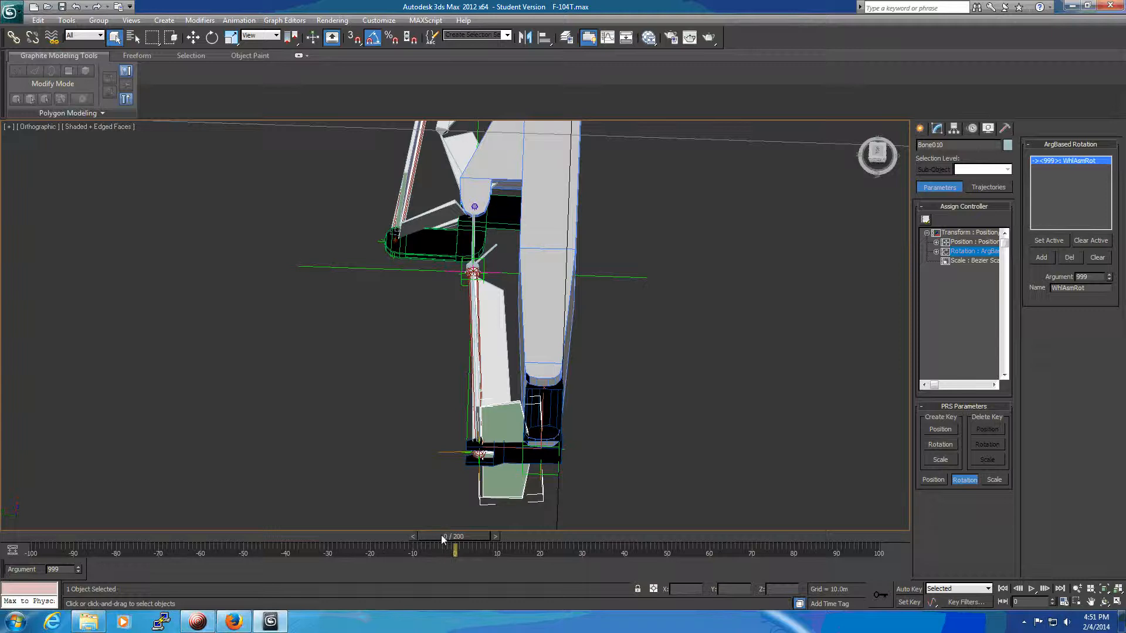
pyautogui.moveTo(443, 538); pyautogui.dragTo(812, 529)
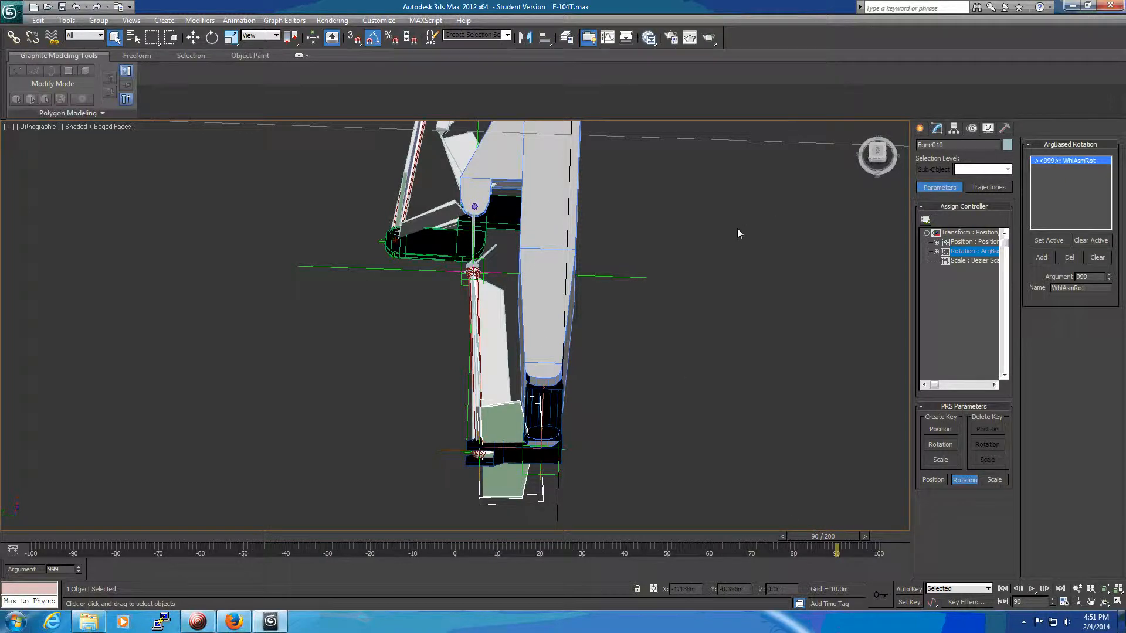
pyautogui.moveTo(841, 535); pyautogui.dragTo(884, 536)
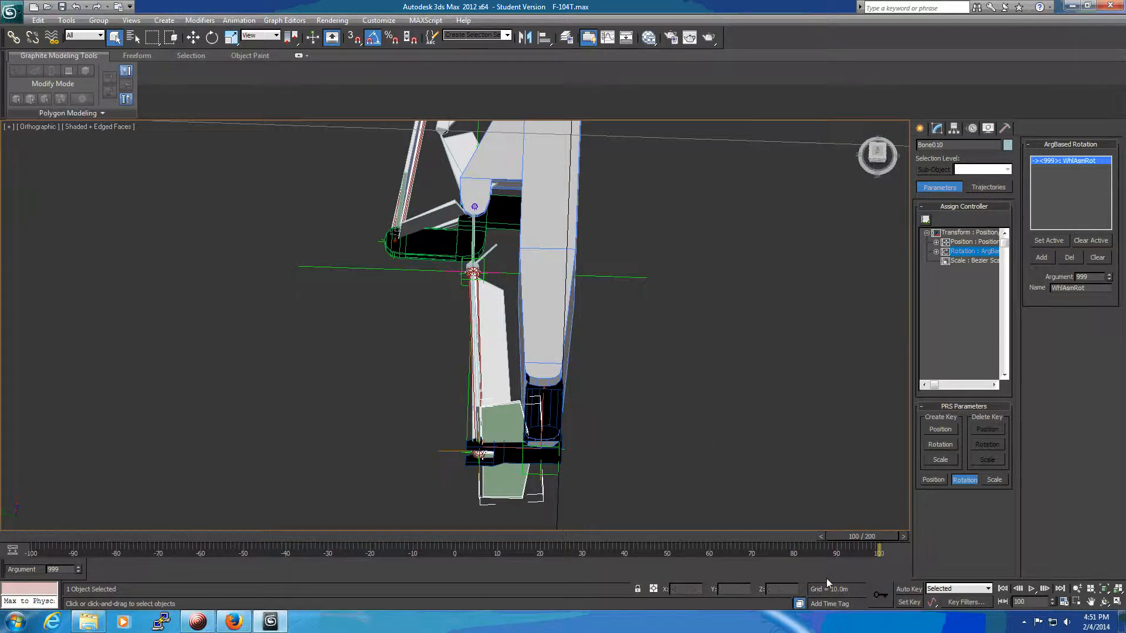
# Turn on Auto Key and set keys for Bone010 and Bone011 at frame 90.
pyautogui.click(909, 589)
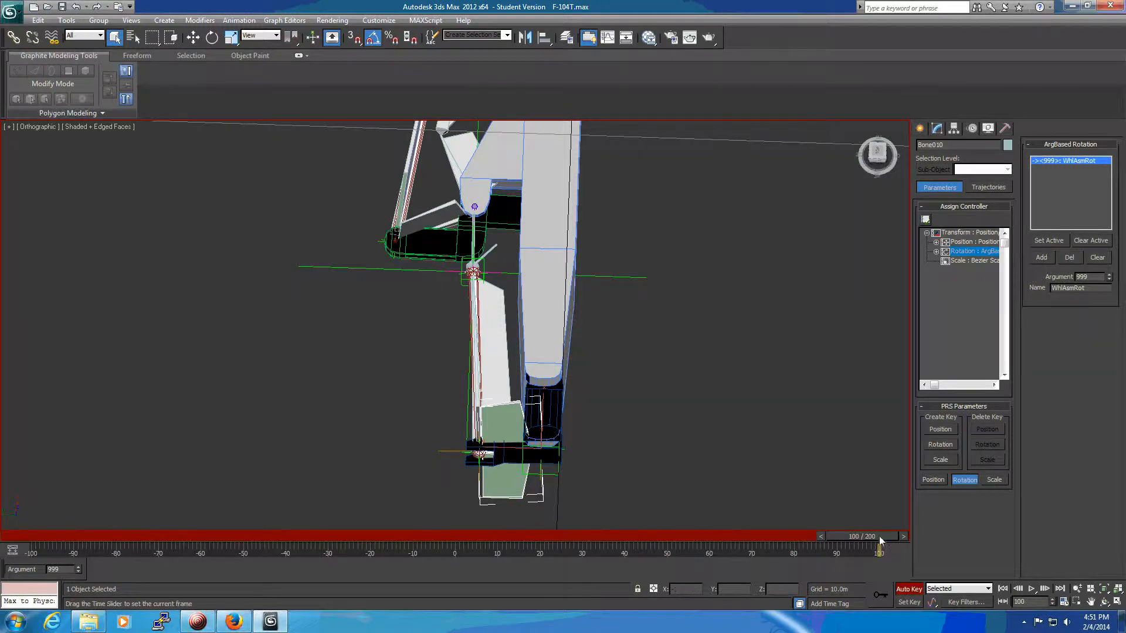
pyautogui.moveTo(878, 539); pyautogui.dragTo(844, 546)
pyautogui.press('q')
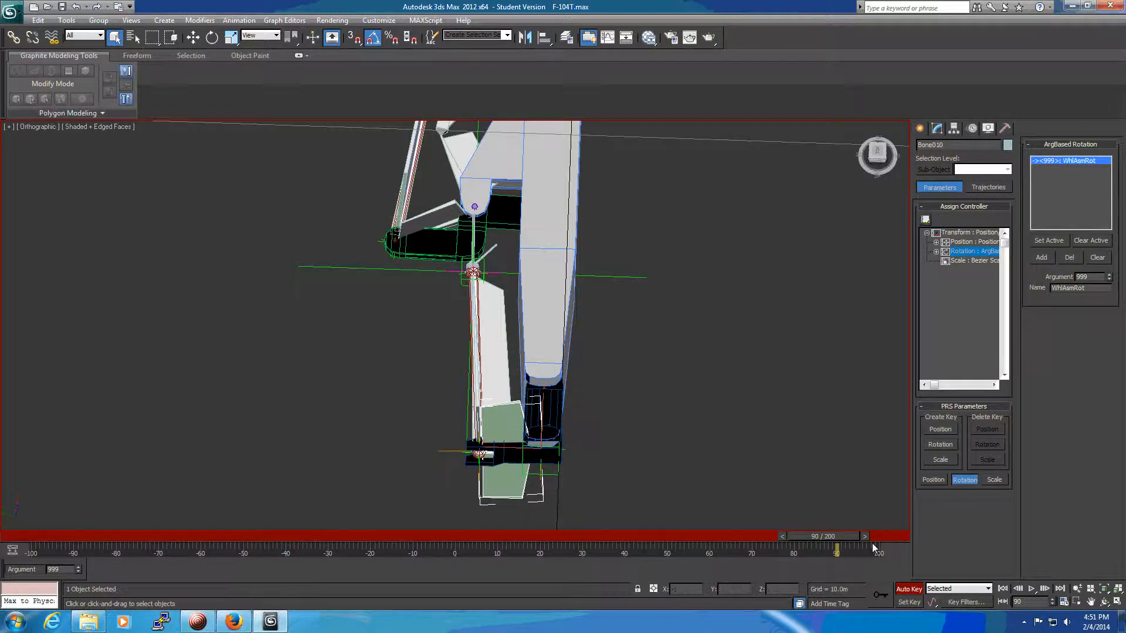
pyautogui.click(878, 592)
pyautogui.keyDown('alt'); pyautogui.moveTo(379, 441); pyautogui.dragTo(472, 413, button='middle'); pyautogui.keyUp('alt')
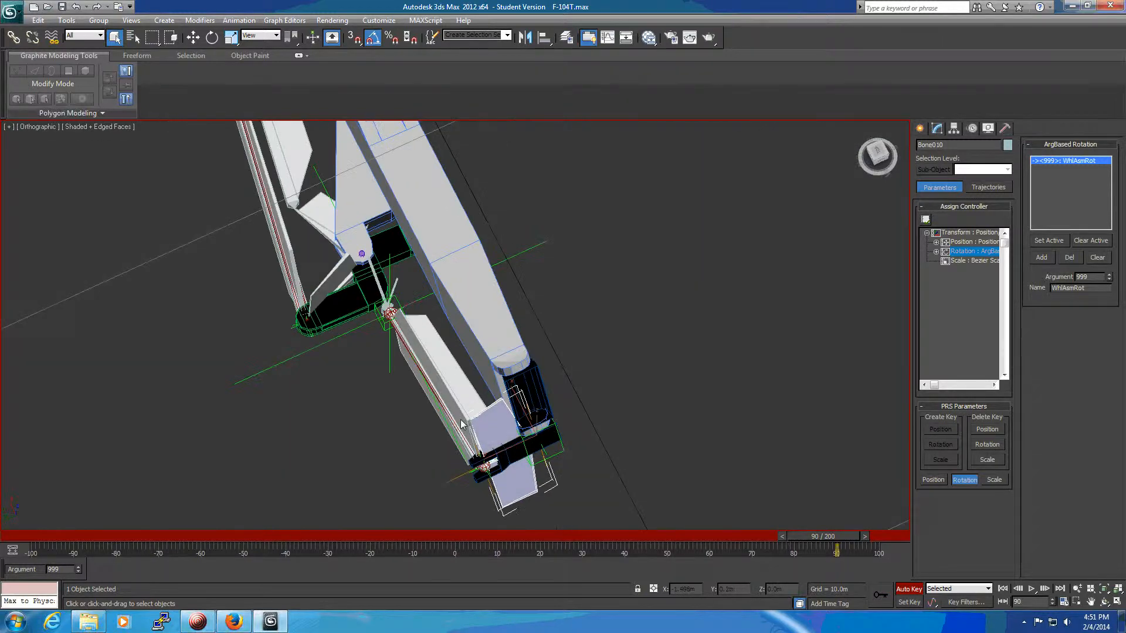
pyautogui.click(463, 425)
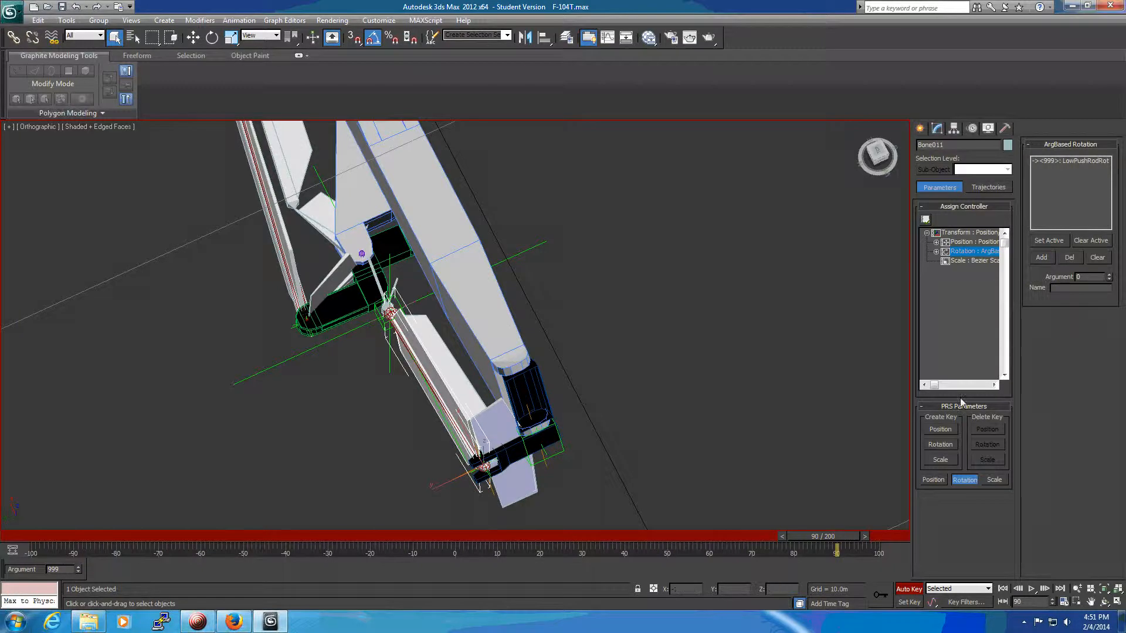
pyautogui.click(880, 595)
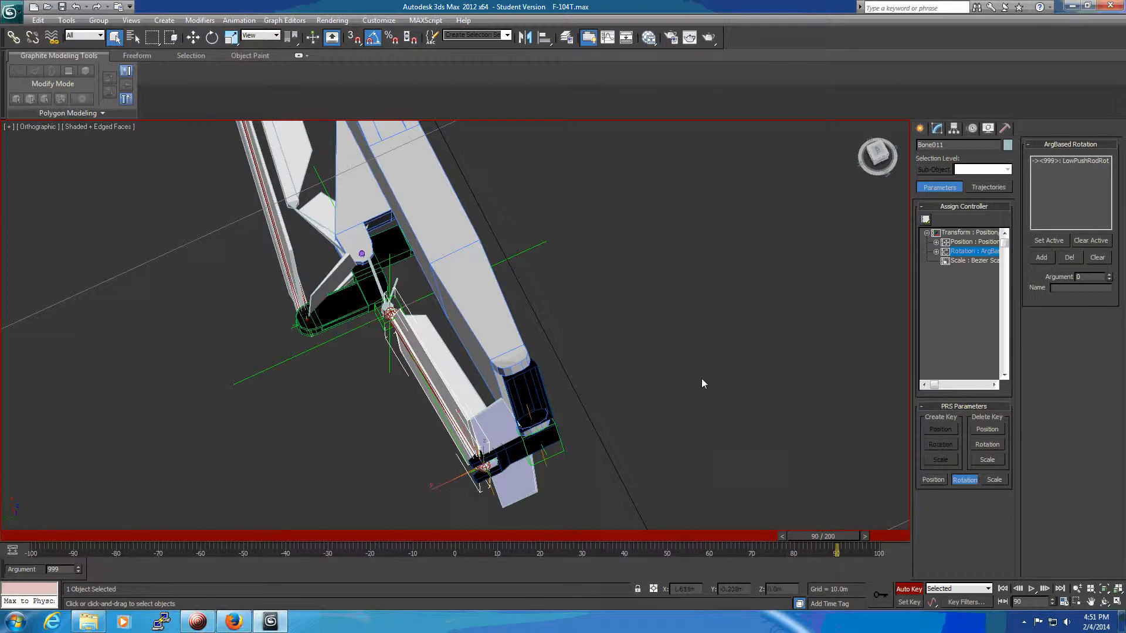
# Rotate the main strut LtMainStrut to -30 degrees on Z at frame 60.
pyautogui.click(430, 177)
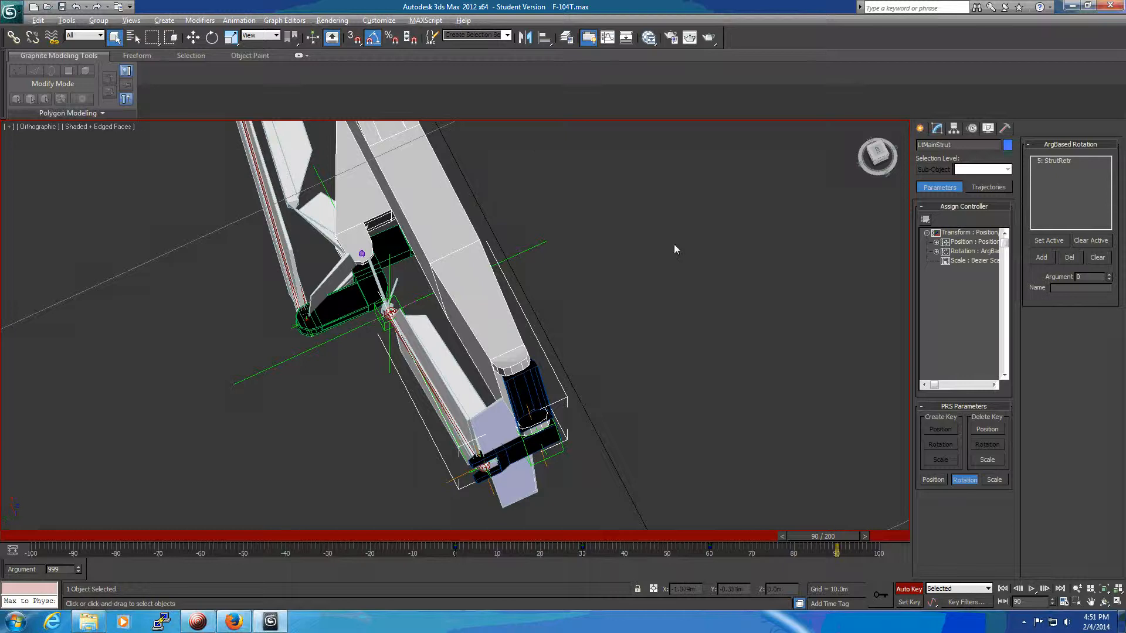
pyautogui.keyDown('alt'); pyautogui.moveTo(675, 245); pyautogui.dragTo(644, 267, button='middle'); pyautogui.keyUp('alt')
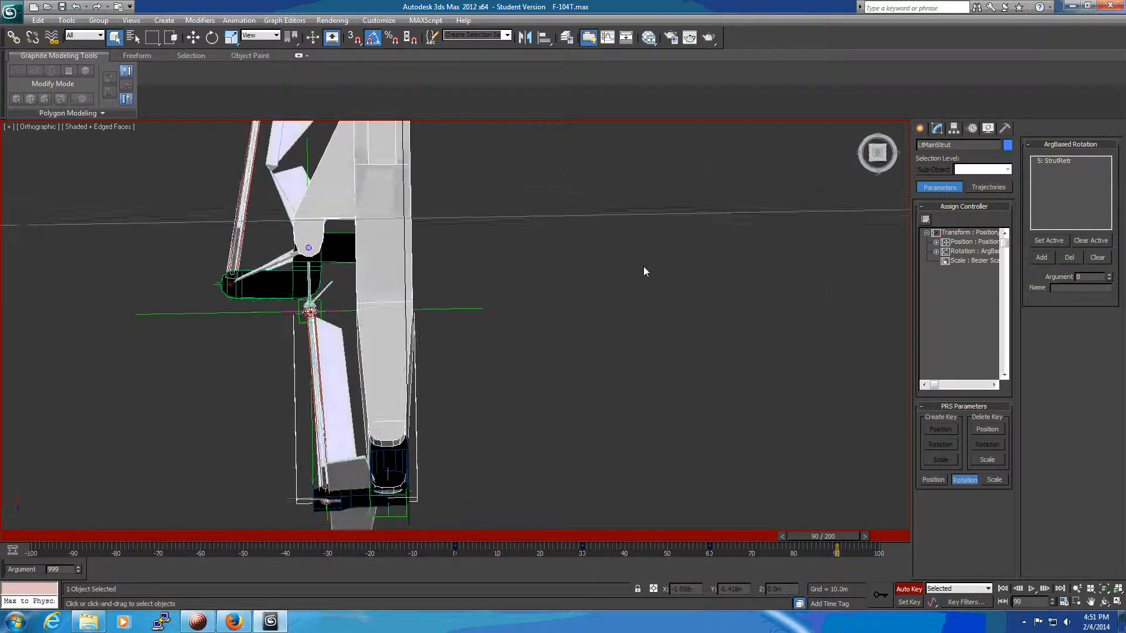
pyautogui.scroll(-5, 582, 188)
pyautogui.moveTo(617, 188); pyautogui.dragTo(695, 339, button='middle')
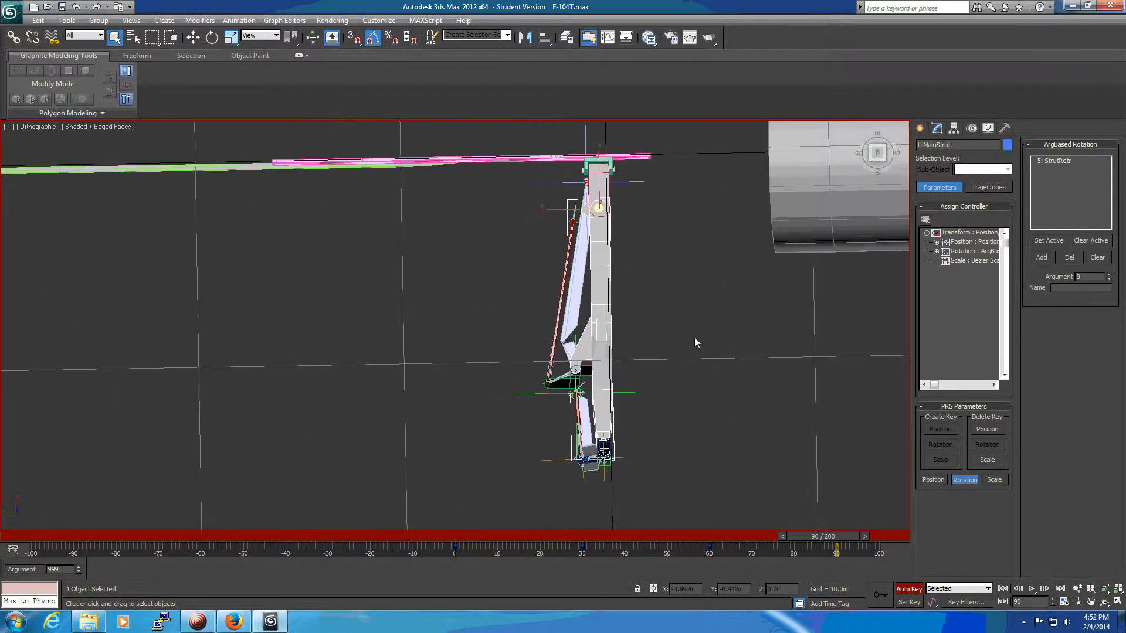
pyautogui.press('e')
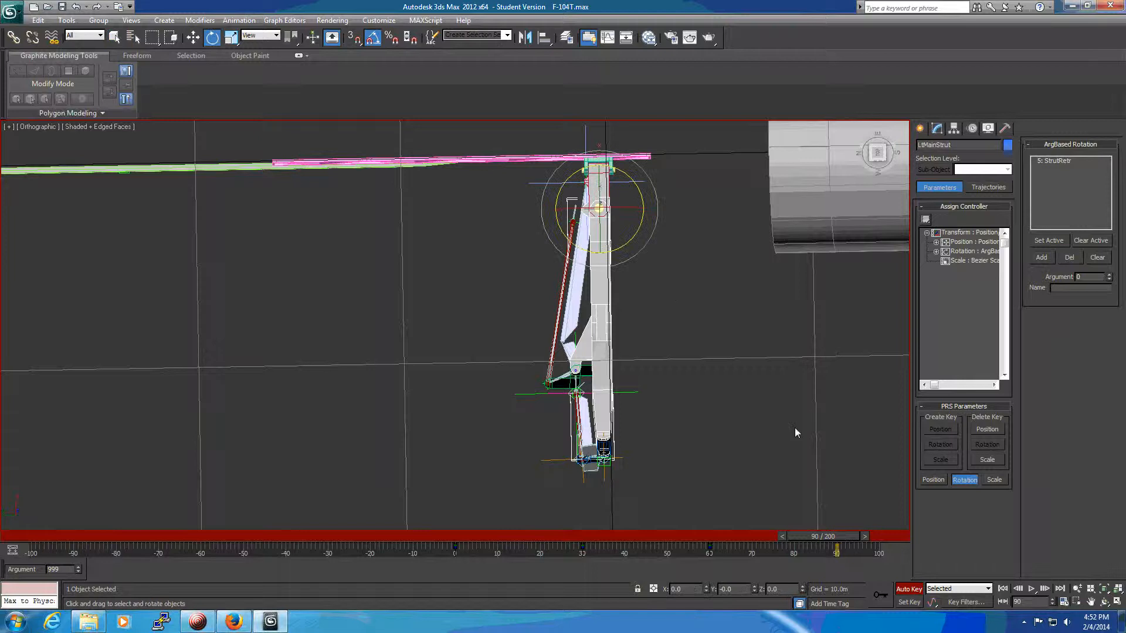
pyautogui.moveTo(827, 536); pyautogui.dragTo(707, 534)
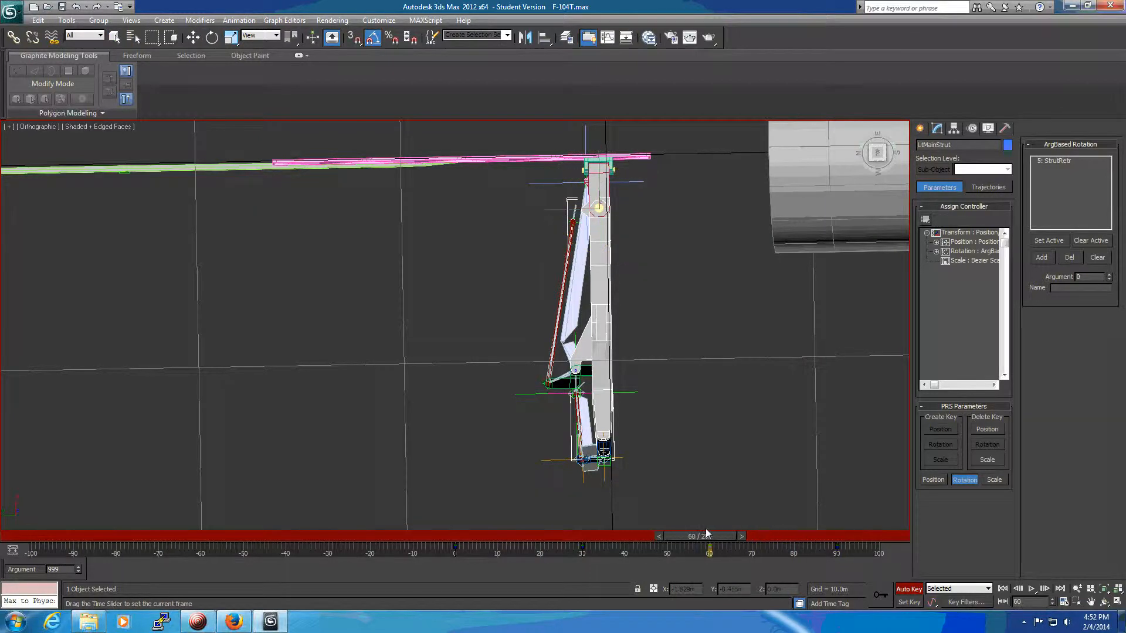
pyautogui.press('e')
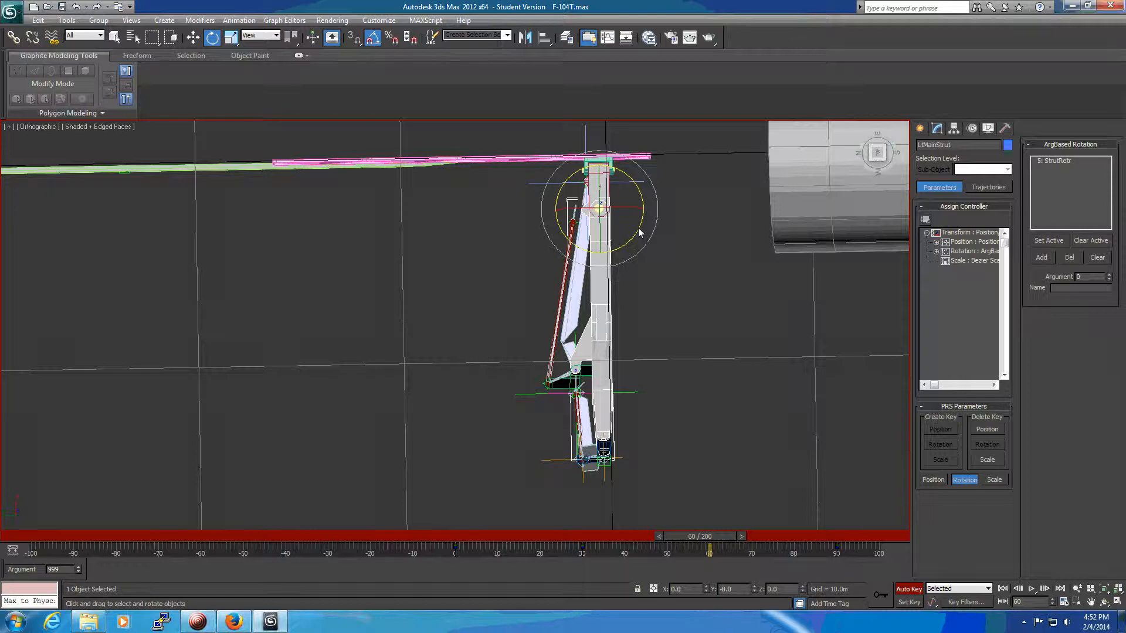
pyautogui.moveTo(638, 231); pyautogui.dragTo(623, 259)
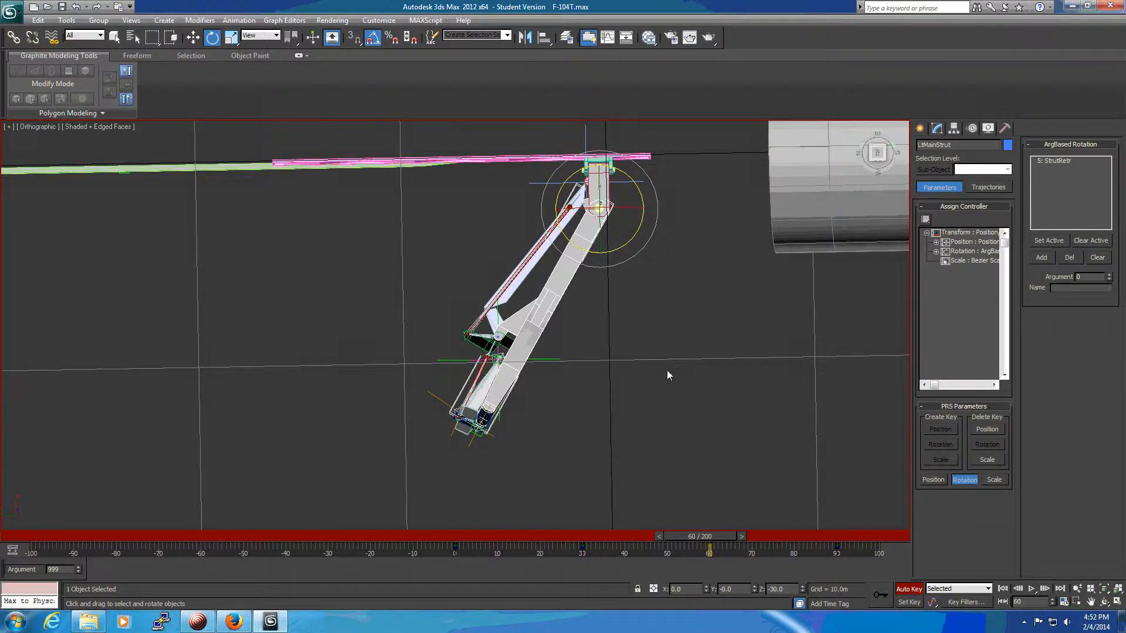
# Align Bone010's orientation to Bone004 on the local X, Y and Z axes at frame 60, without aligning position.
pyautogui.keyDown('alt'); pyautogui.moveTo(585, 399); pyautogui.dragTo(640, 390, button='middle'); pyautogui.keyUp('alt')
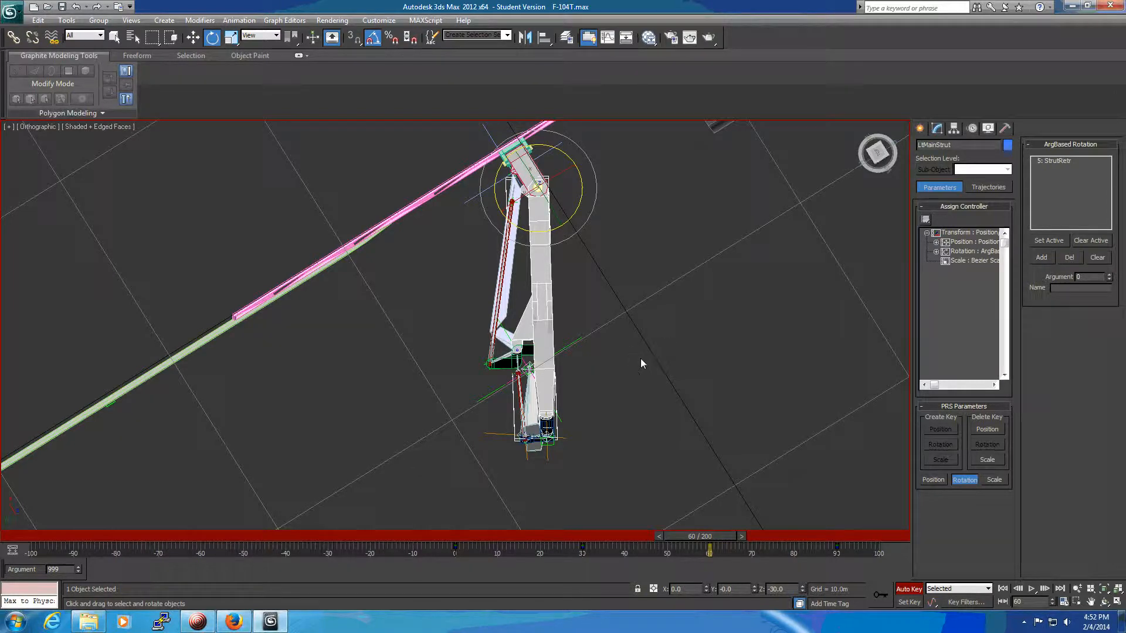
pyautogui.keyDown('alt'); pyautogui.moveTo(632, 369); pyautogui.dragTo(463, 247, button='middle'); pyautogui.keyUp('alt')
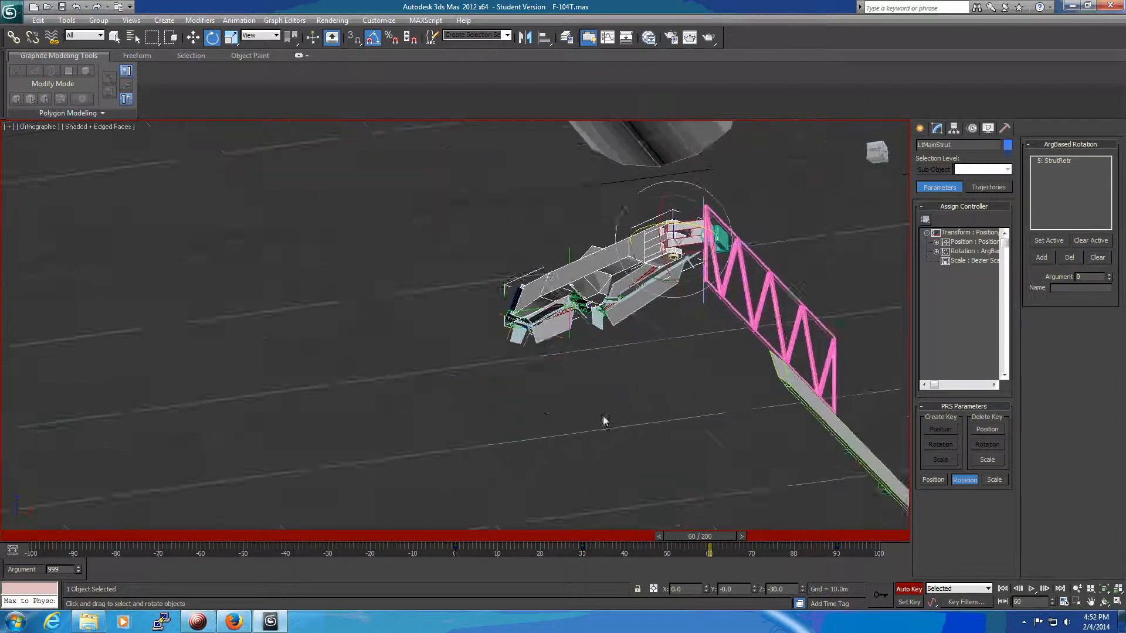
pyautogui.scroll(8, 610, 392)
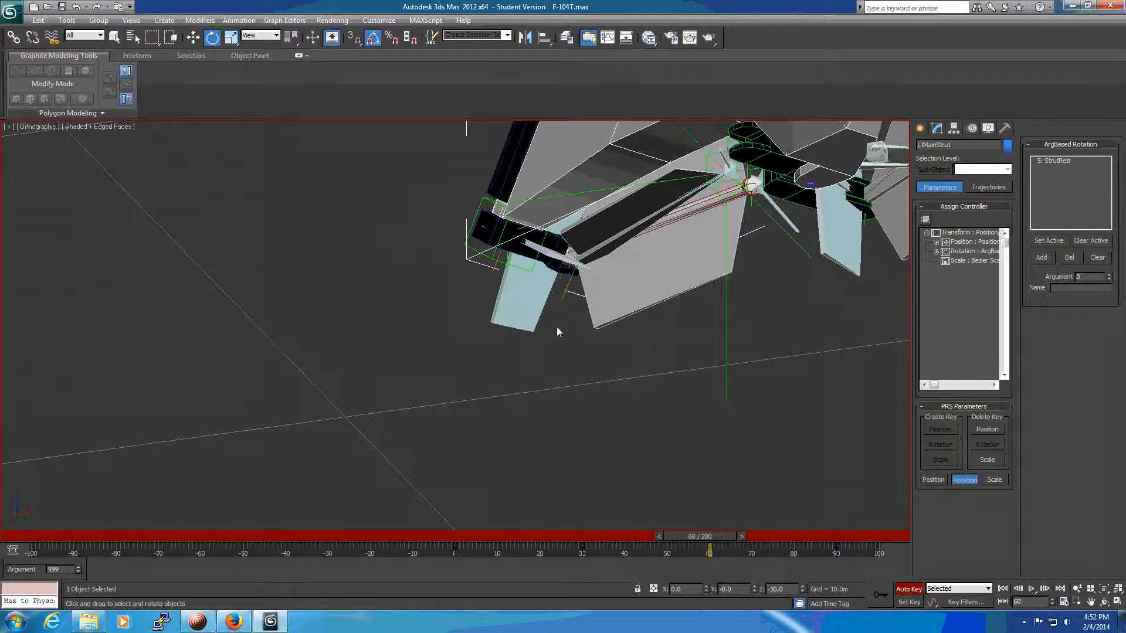
pyautogui.click(522, 309)
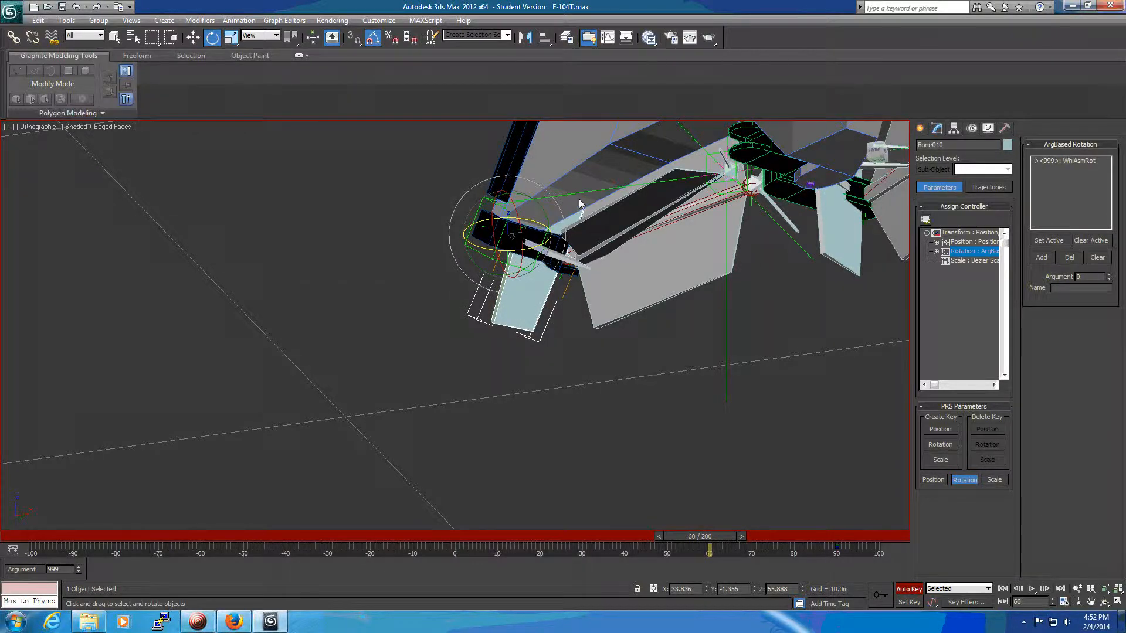
pyautogui.click(540, 41)
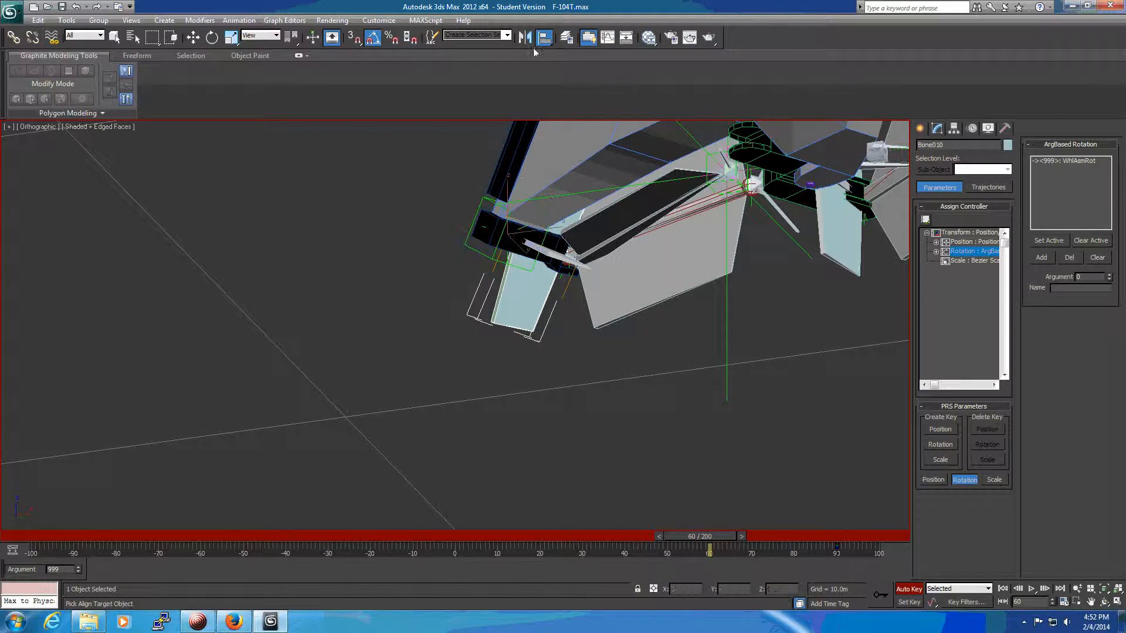
pyautogui.click(555, 256)
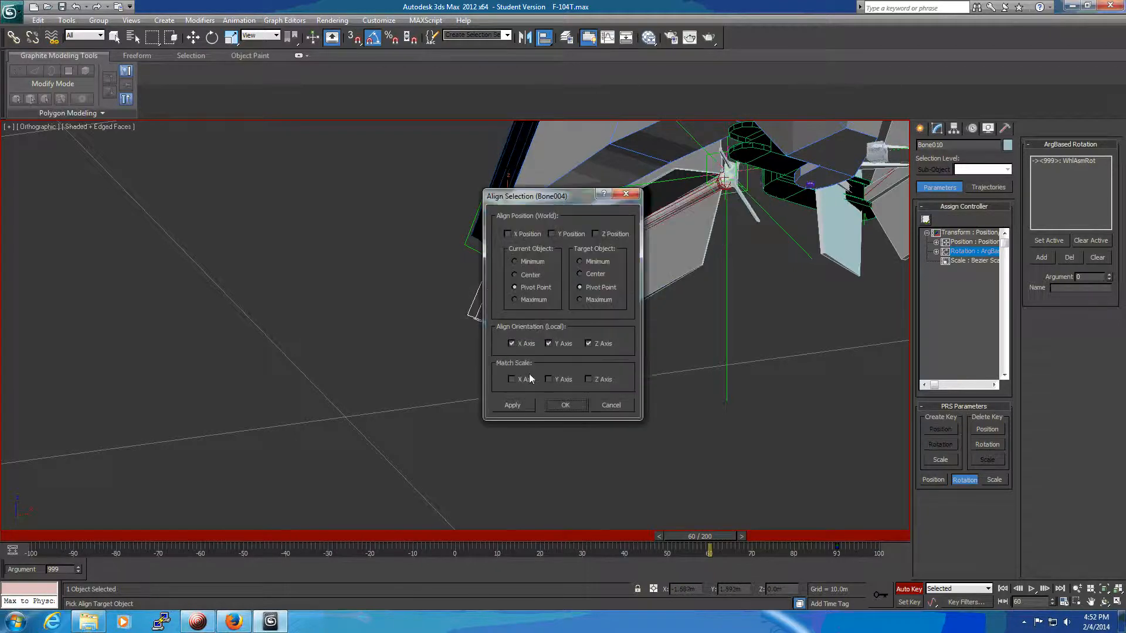
pyautogui.click(565, 405)
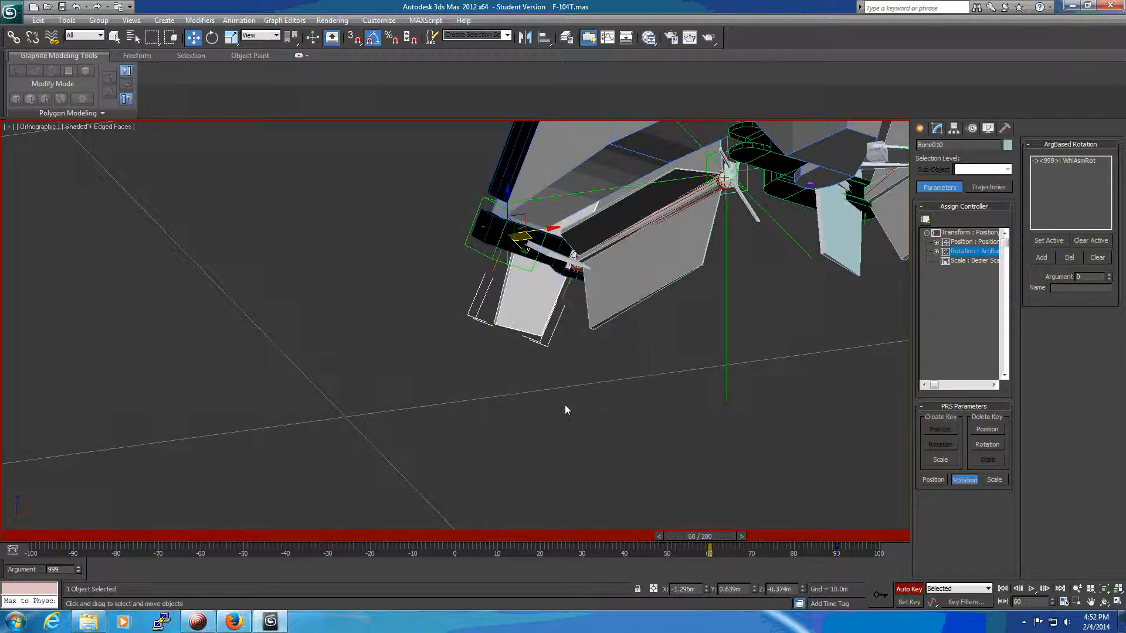
# Align Bone011's orientation to Bone005 on the local X, Y and Z axes at frame 60.
pyautogui.click(634, 276)
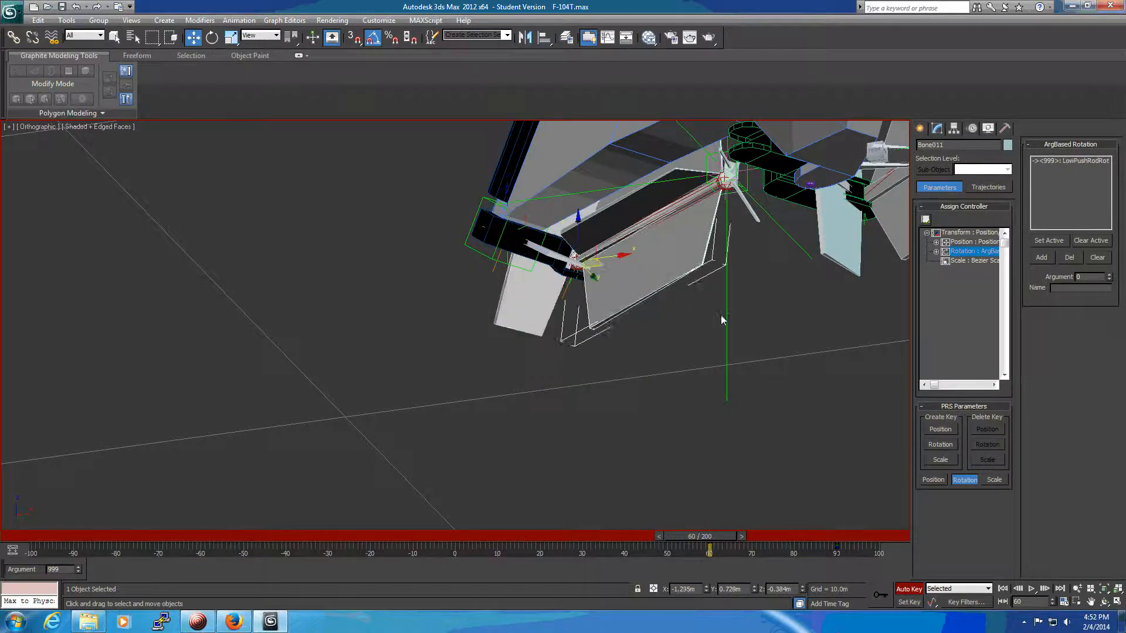
pyautogui.keyDown('alt'); pyautogui.moveTo(780, 329); pyautogui.dragTo(807, 328, button='middle'); pyautogui.keyUp('alt')
pyautogui.click(547, 40)
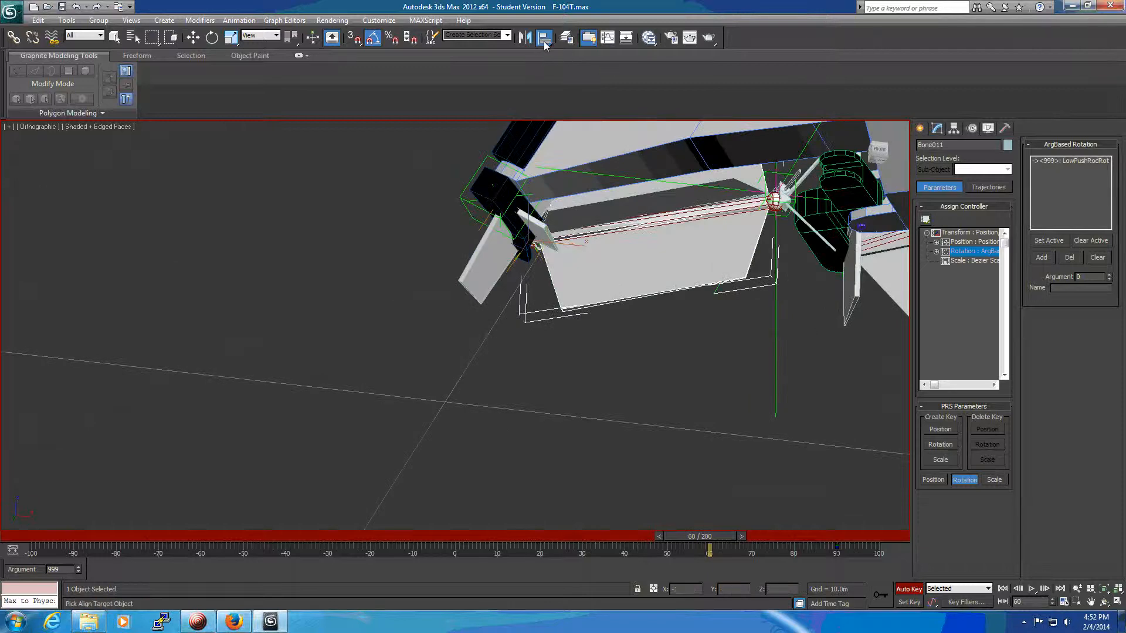
pyautogui.click(611, 206)
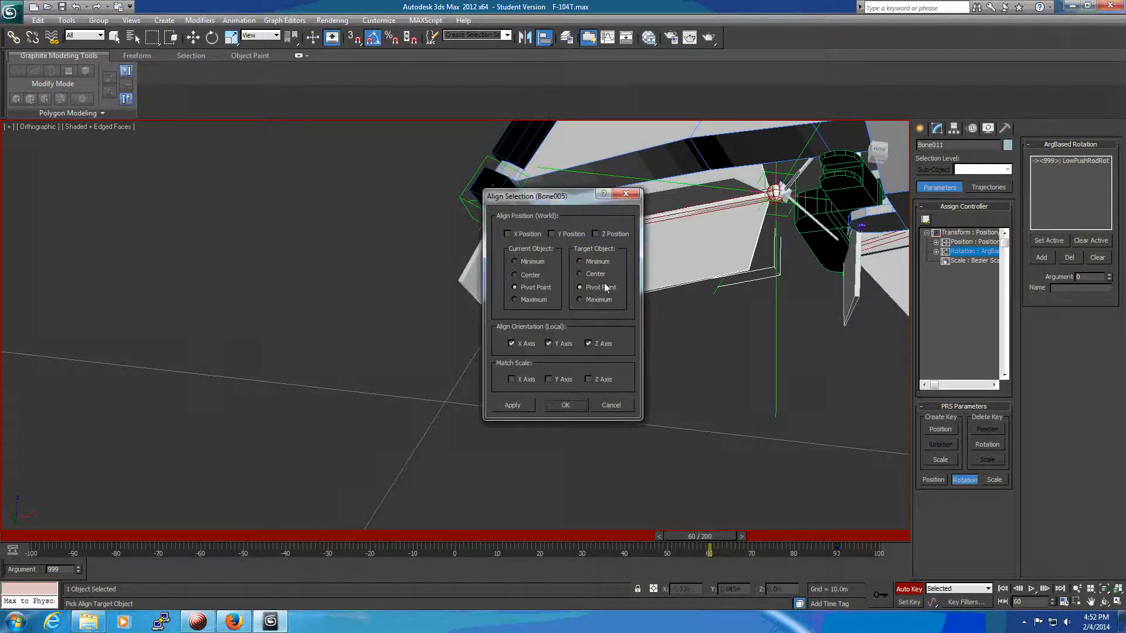
pyautogui.click(566, 405)
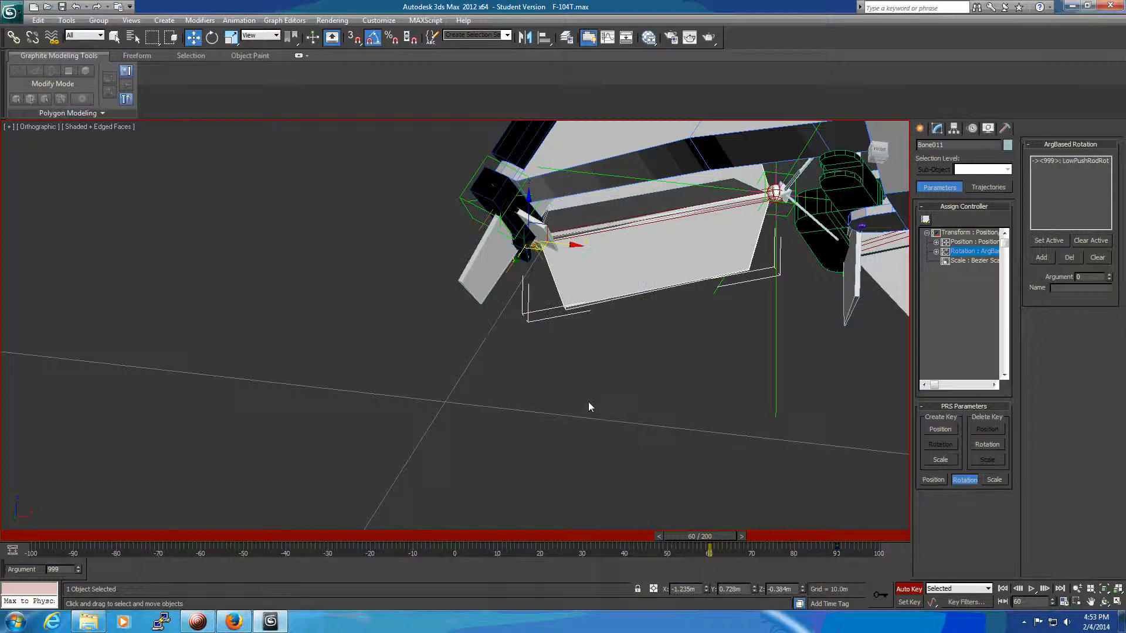
# Rotate the main strut LtMainStrut to -60 degrees on Z at frame 30.
pyautogui.scroll(-3, 598, 405)
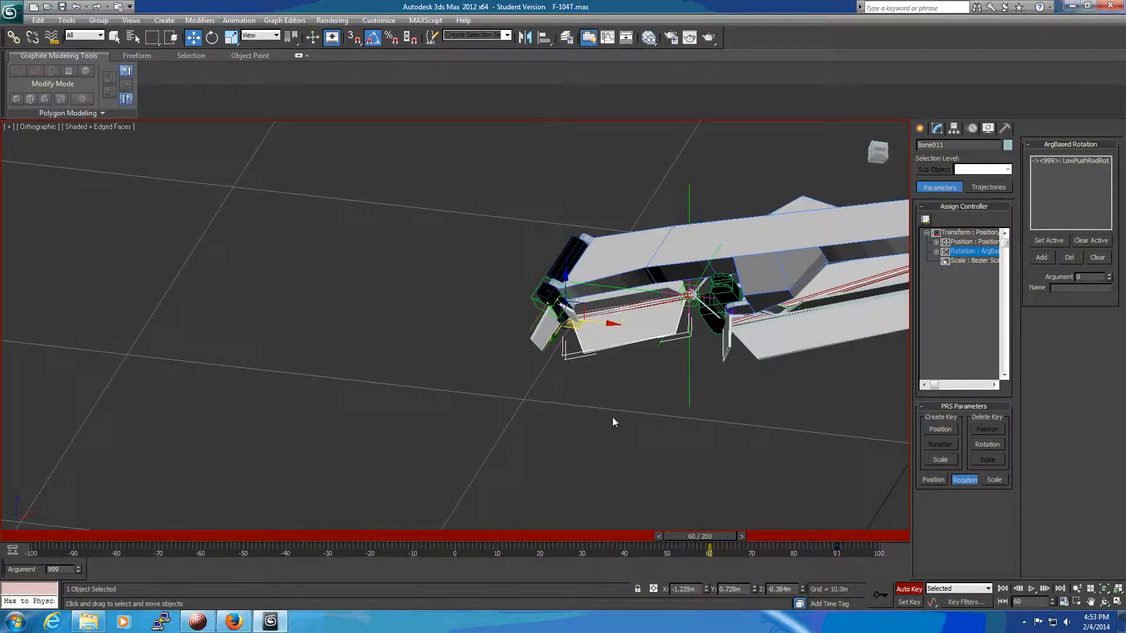
pyautogui.keyDown('alt'); pyautogui.moveTo(638, 454); pyautogui.dragTo(672, 521, button='middle'); pyautogui.keyUp('alt')
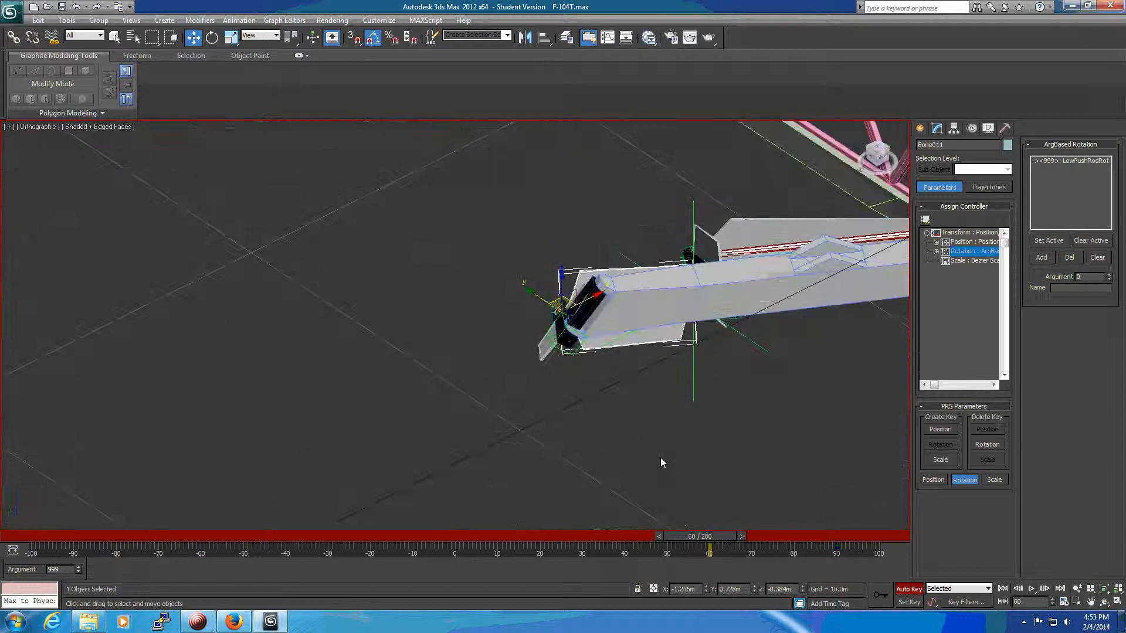
pyautogui.keyDown('alt'); pyautogui.moveTo(660, 457); pyautogui.dragTo(529, 420, button='middle'); pyautogui.keyUp('alt')
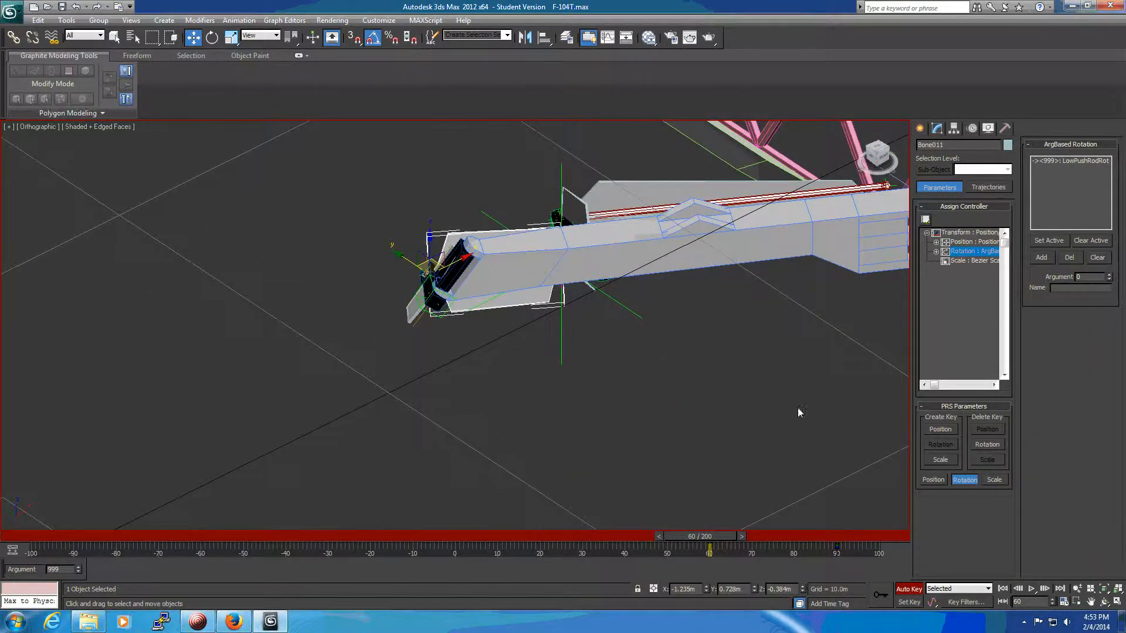
pyautogui.moveTo(725, 541); pyautogui.dragTo(604, 537)
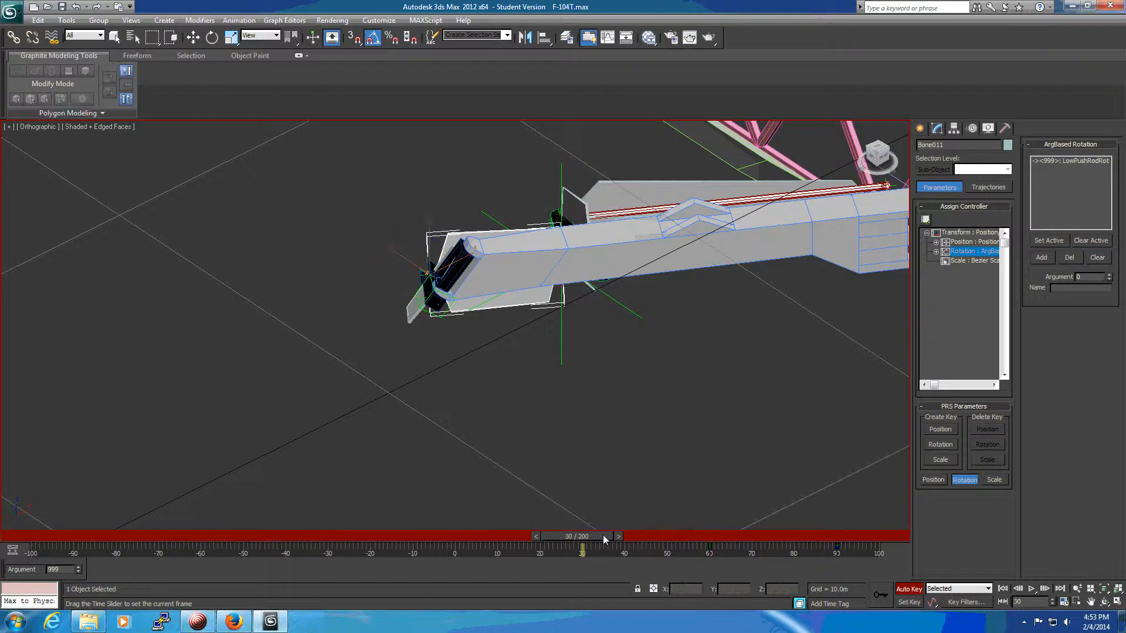
pyautogui.press('w')
pyautogui.moveTo(742, 362); pyautogui.dragTo(565, 463, button='middle')
pyautogui.click(676, 340)
pyautogui.keyDown('alt'); pyautogui.moveTo(674, 335); pyautogui.dragTo(707, 520, button='middle'); pyautogui.keyUp('alt')
pyautogui.press('e')
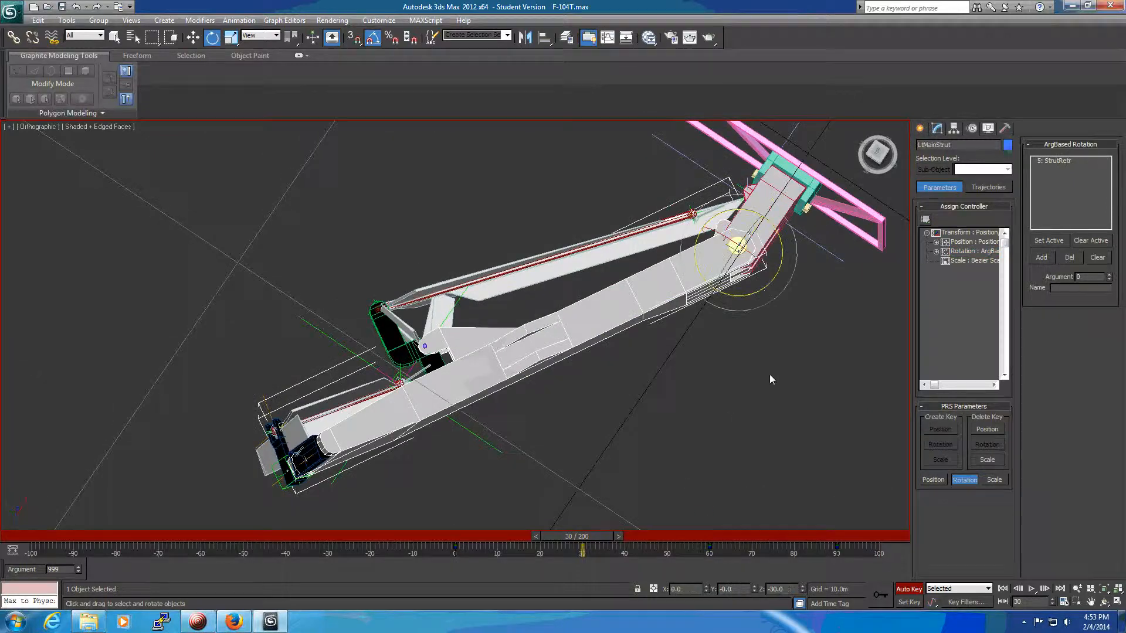
pyautogui.moveTo(765, 293); pyautogui.dragTo(754, 331)
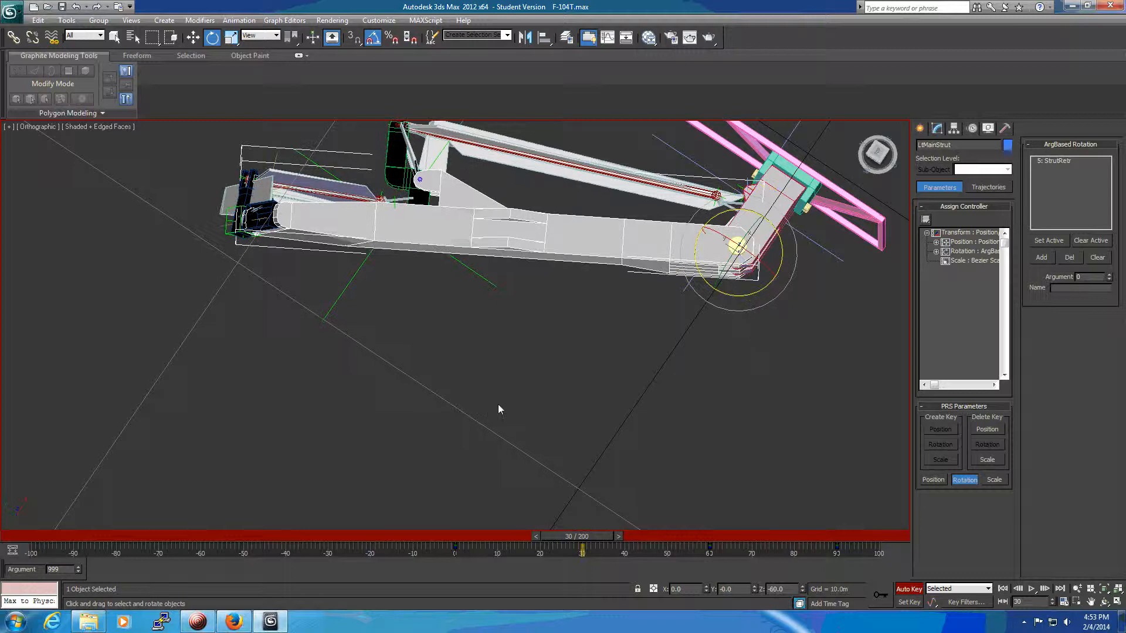
# Align Bone010's orientation to Bone004 on the local X, Y and Z axes at frame 30.
pyautogui.keyDown('alt'); pyautogui.moveTo(500, 403); pyautogui.dragTo(453, 299, button='middle'); pyautogui.keyUp('alt')
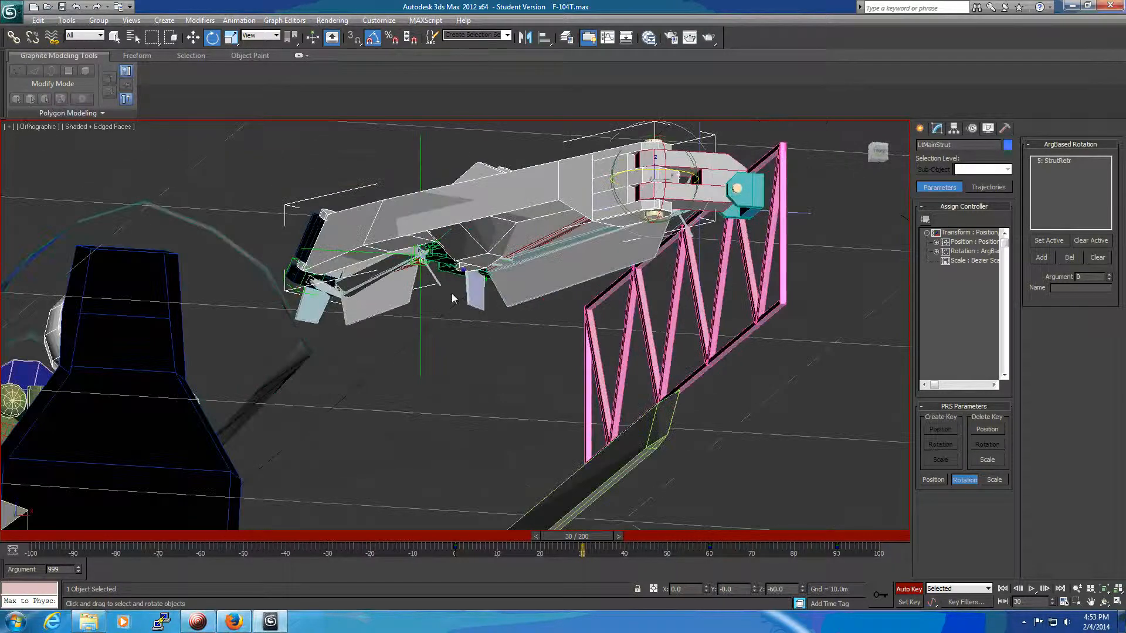
pyautogui.moveTo(379, 411); pyautogui.dragTo(655, 457, button='middle')
pyautogui.scroll(4, 659, 435)
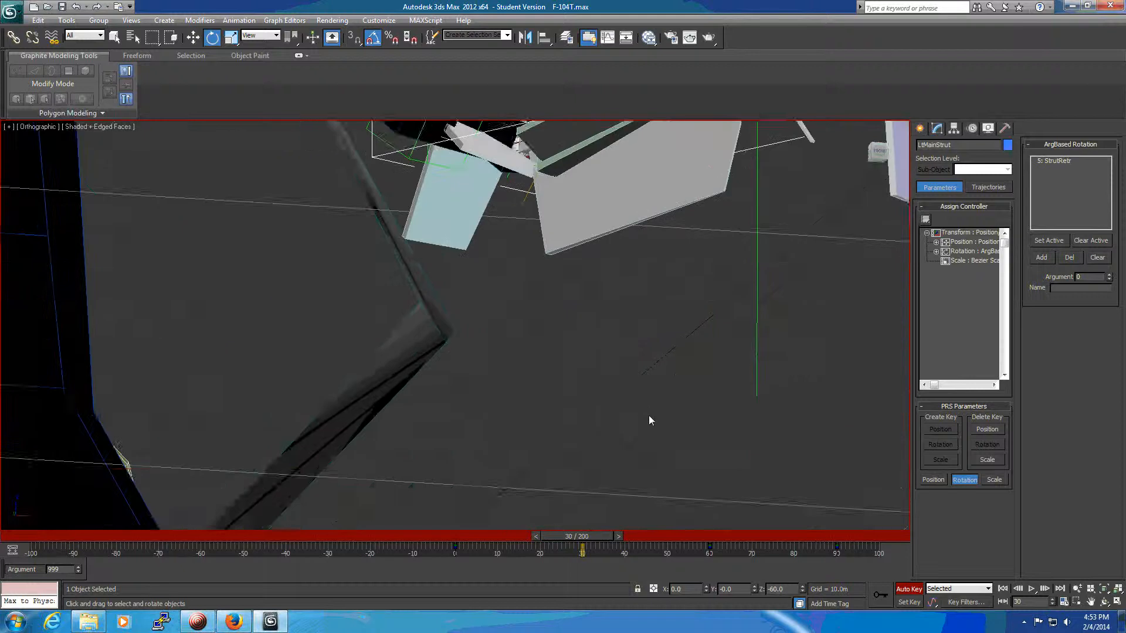
pyautogui.moveTo(649, 416); pyautogui.dragTo(654, 487, button='middle')
pyautogui.click(460, 294)
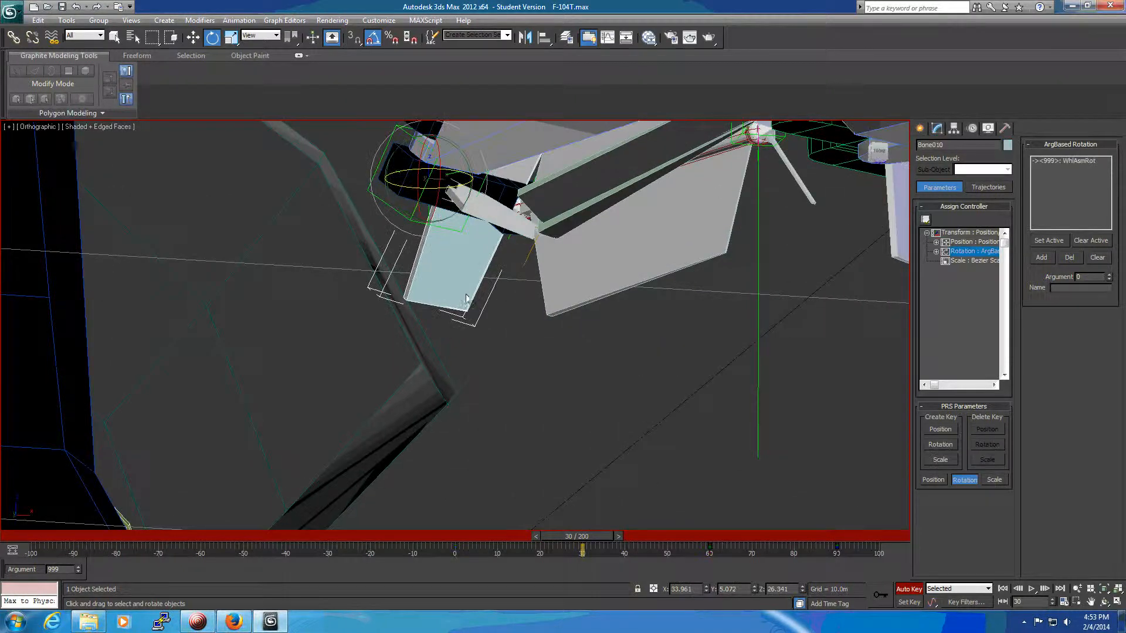
pyautogui.click(543, 38)
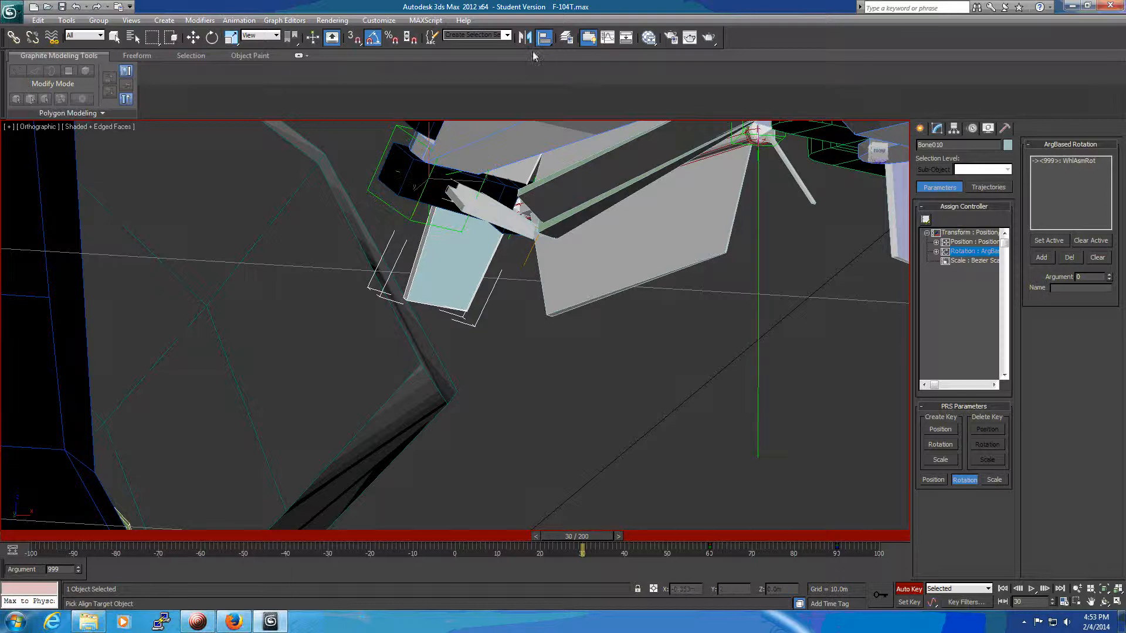
pyautogui.click(491, 216)
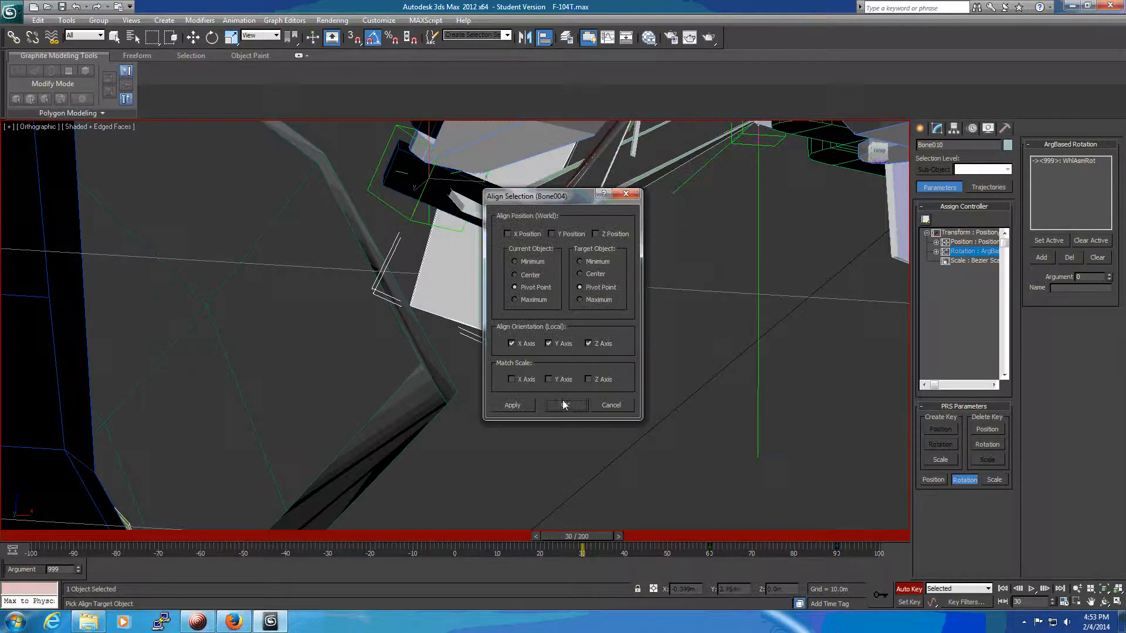
pyautogui.click(565, 405)
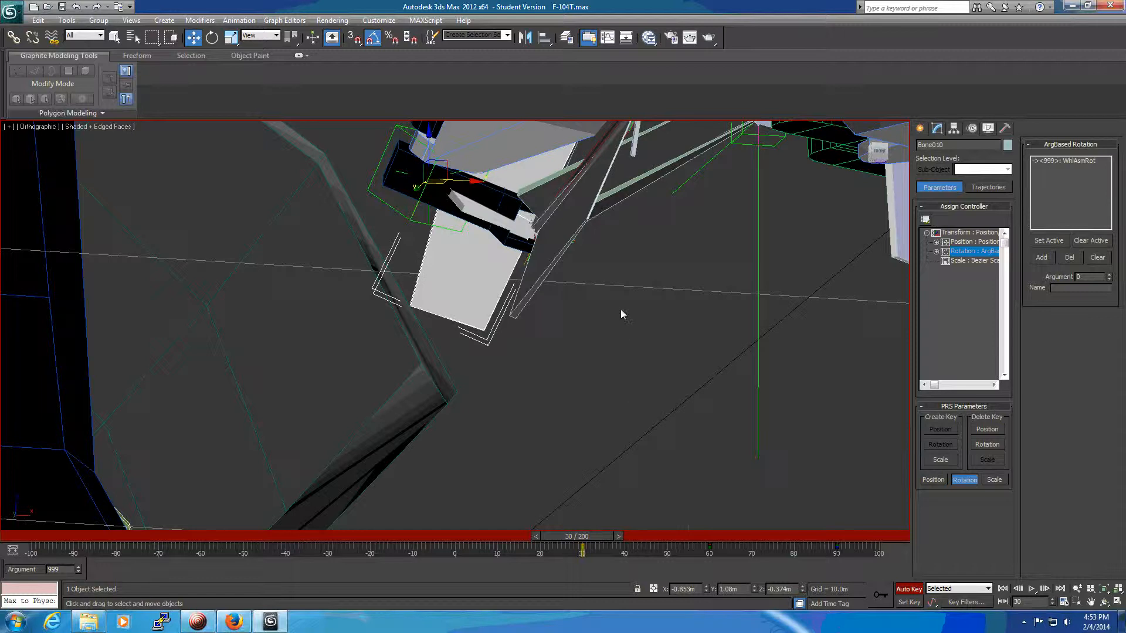
# Align Bone011's orientation to Bone005 on the local X, Y and Z axes at frame 30, without aligning position.
pyautogui.scroll(2, 583, 378)
pyautogui.moveTo(582, 374); pyautogui.dragTo(551, 422, button='middle')
pyautogui.click(493, 368)
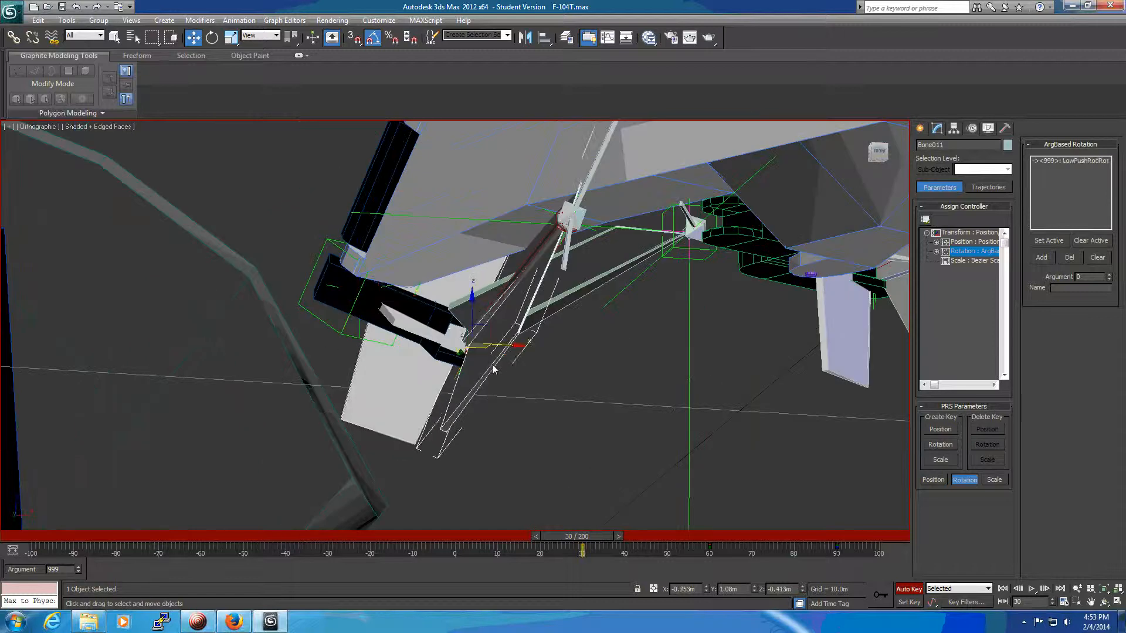
pyautogui.click(544, 38)
pyautogui.click(594, 268)
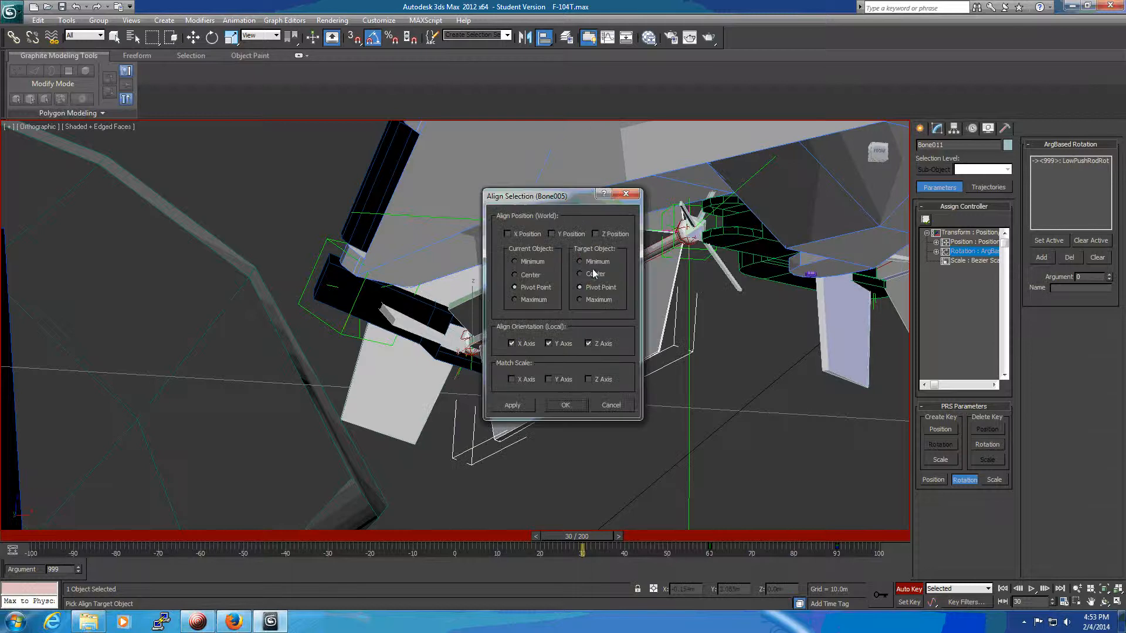
pyautogui.click(566, 405)
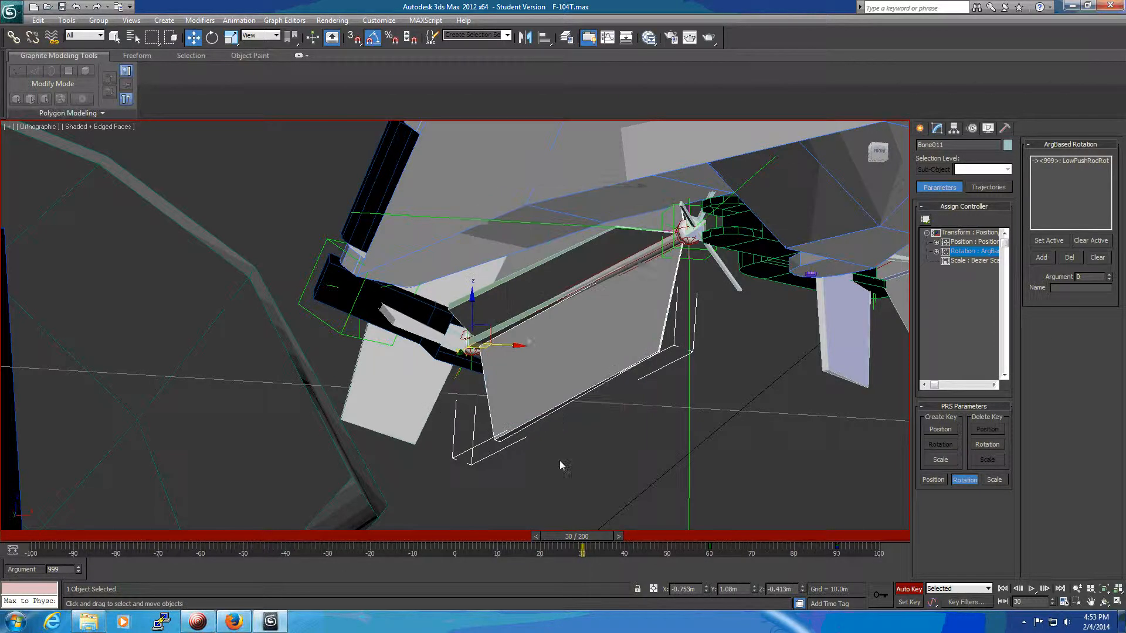
# Rotate the main strut LtMainStrut to -90 degrees on Z at frame 0.
pyautogui.scroll(2, 607, 410)
pyautogui.keyDown('alt'); pyautogui.moveTo(614, 417); pyautogui.dragTo(642, 495, button='middle'); pyautogui.keyUp('alt')
pyautogui.scroll(-4, 646, 447)
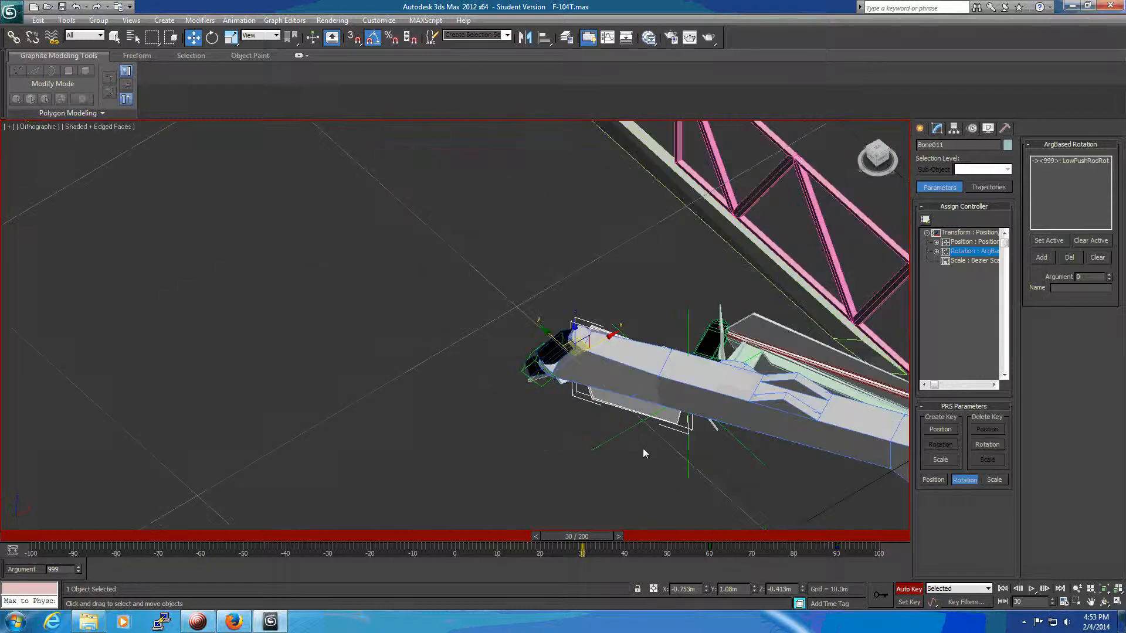
pyautogui.keyDown('alt'); pyautogui.moveTo(749, 467); pyautogui.dragTo(428, 432, button='middle'); pyautogui.keyUp('alt')
pyautogui.keyDown('alt'); pyautogui.moveTo(476, 458); pyautogui.dragTo(503, 467, button='middle'); pyautogui.keyUp('alt')
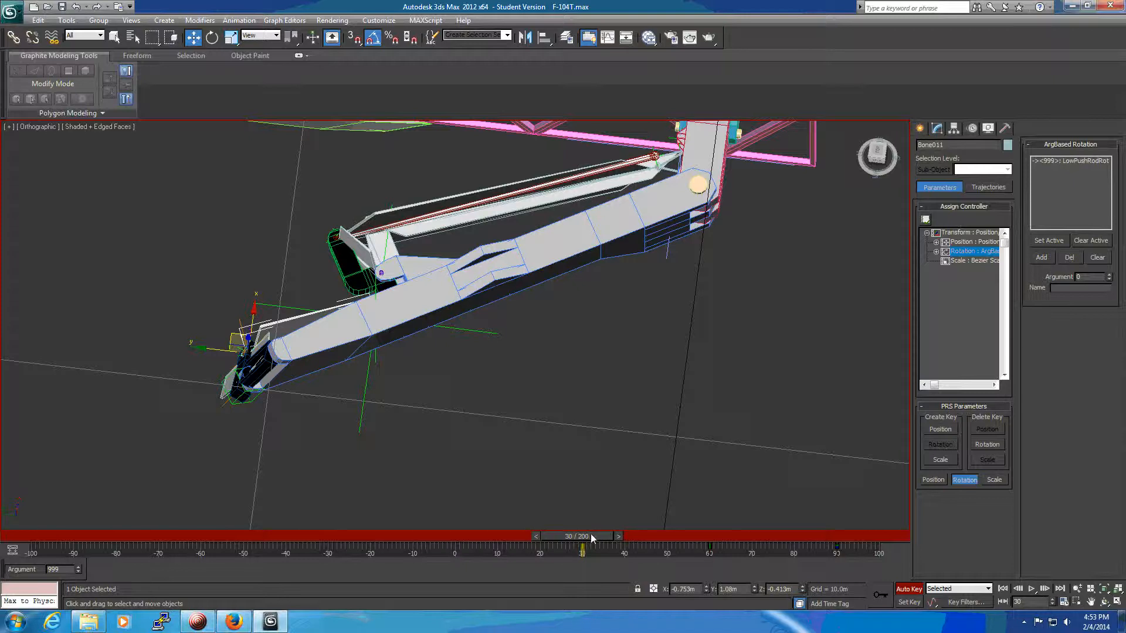
pyautogui.moveTo(598, 539); pyautogui.dragTo(477, 535)
pyautogui.press('w')
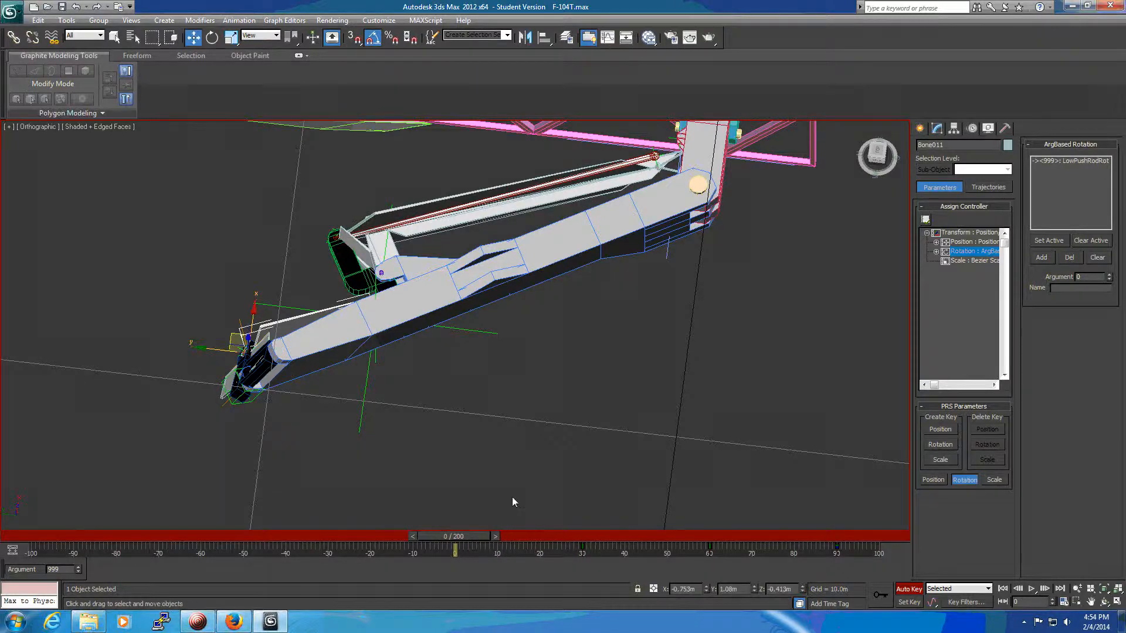
pyautogui.click(597, 241)
pyautogui.keyDown('alt'); pyautogui.moveTo(597, 240); pyautogui.dragTo(631, 428, button='middle'); pyautogui.keyUp('alt')
pyautogui.press('e')
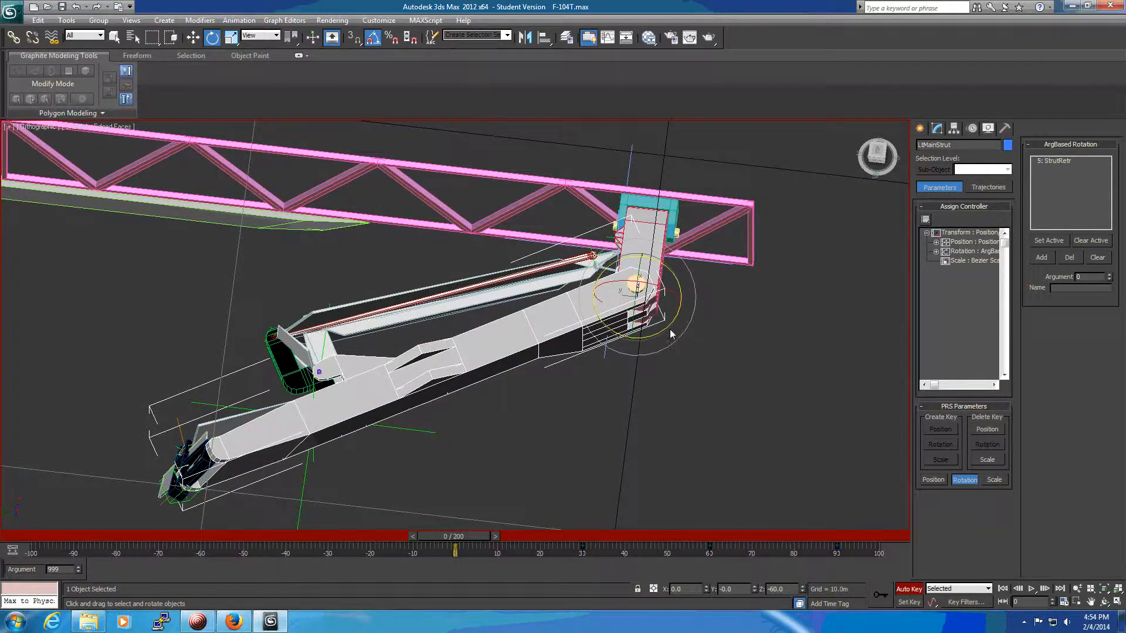
pyautogui.moveTo(667, 333); pyautogui.dragTo(659, 368)
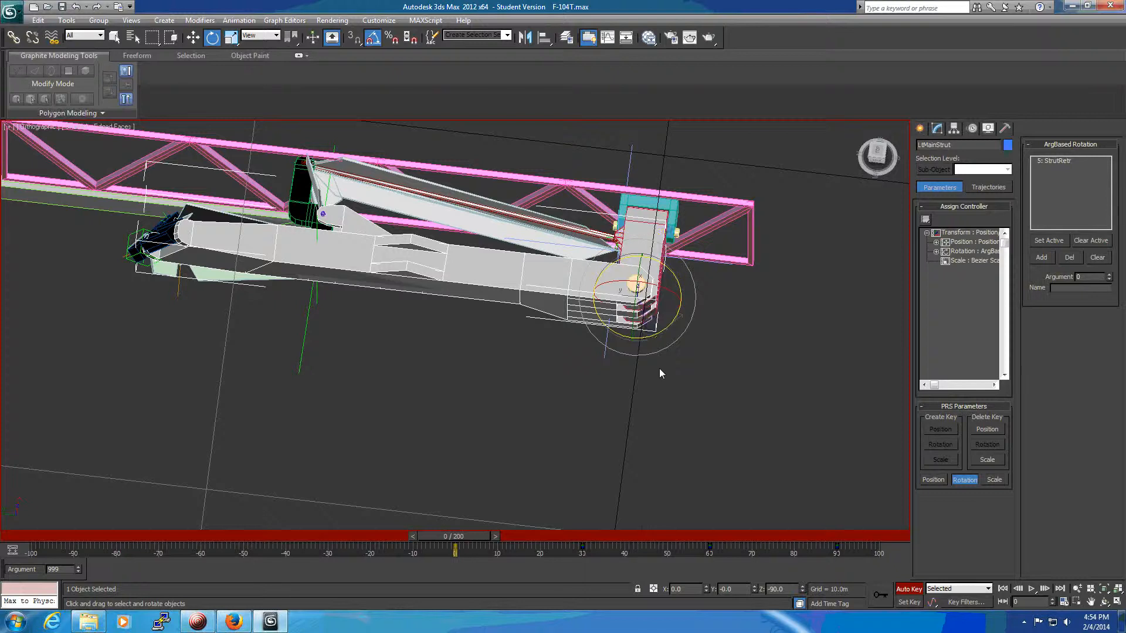
# Align Bone010's orientation to Bone004 on the local X, Y and Z axes at frame 0.
pyautogui.keyDown('alt'); pyautogui.moveTo(382, 409); pyautogui.dragTo(353, 313, button='middle'); pyautogui.keyUp('alt')
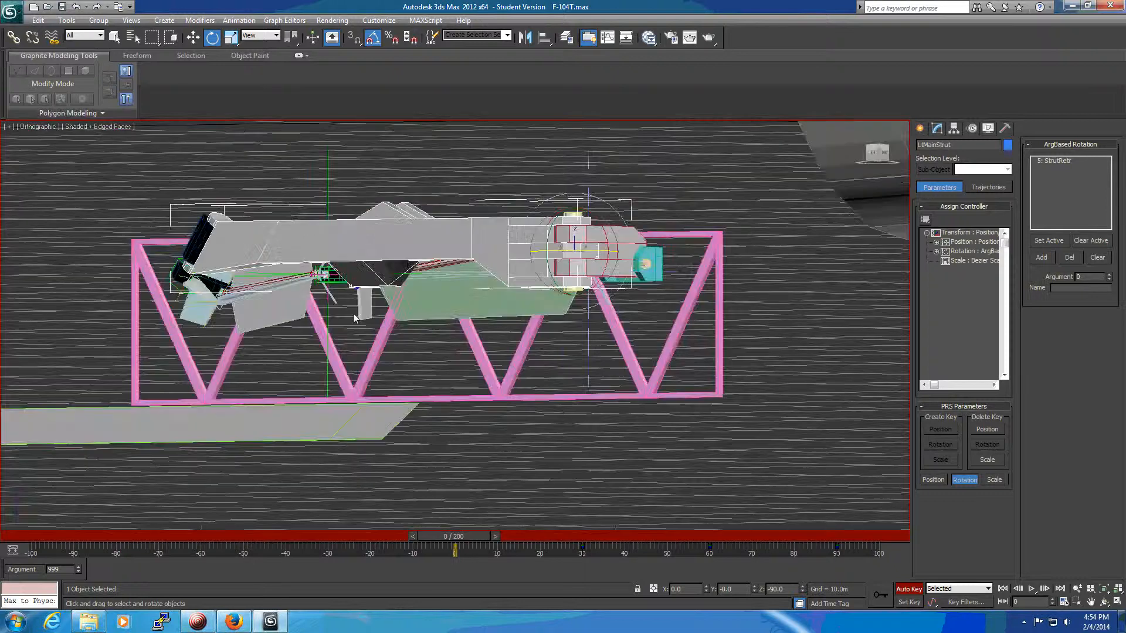
pyautogui.moveTo(215, 350); pyautogui.dragTo(448, 420, button='middle')
pyautogui.scroll(3, 425, 408)
pyautogui.scroll(3, 425, 412)
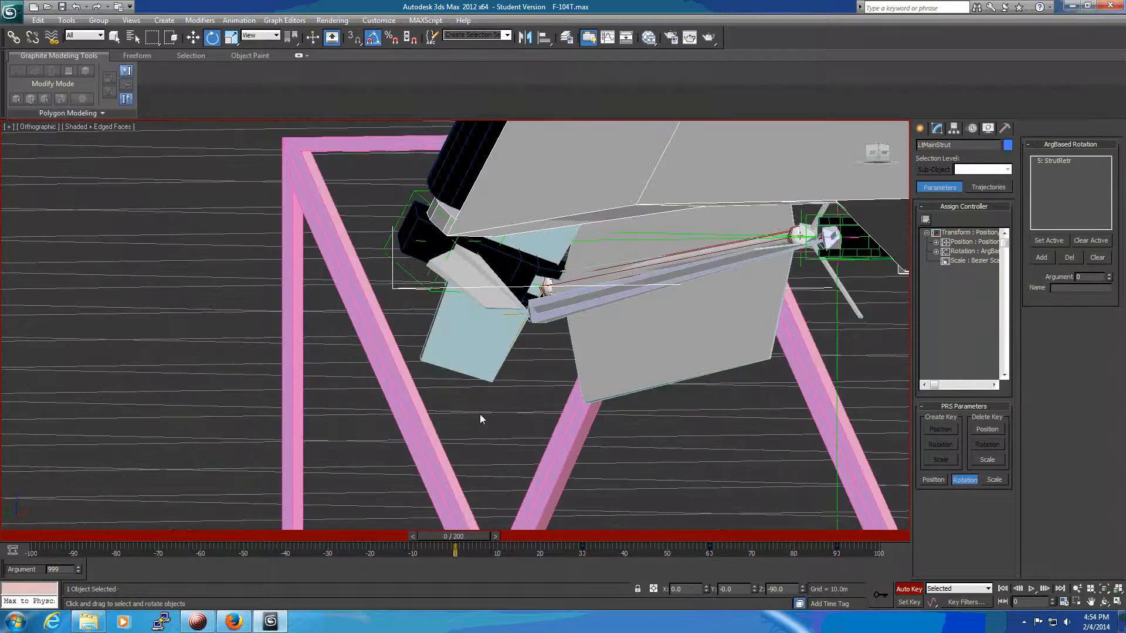
pyautogui.click(480, 348)
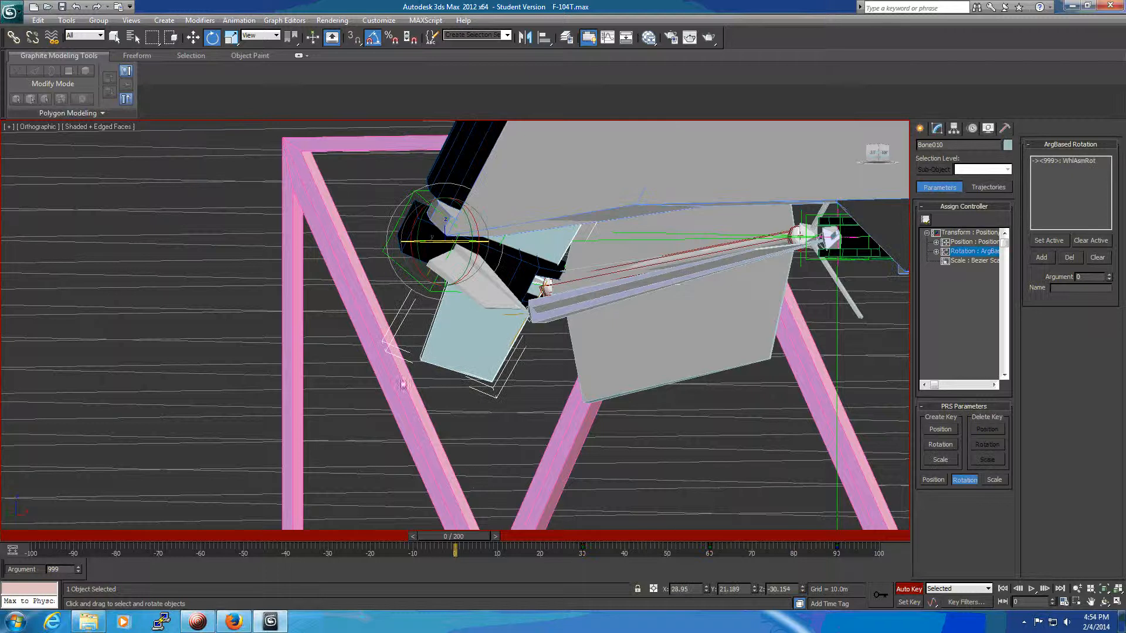
pyautogui.click(544, 37)
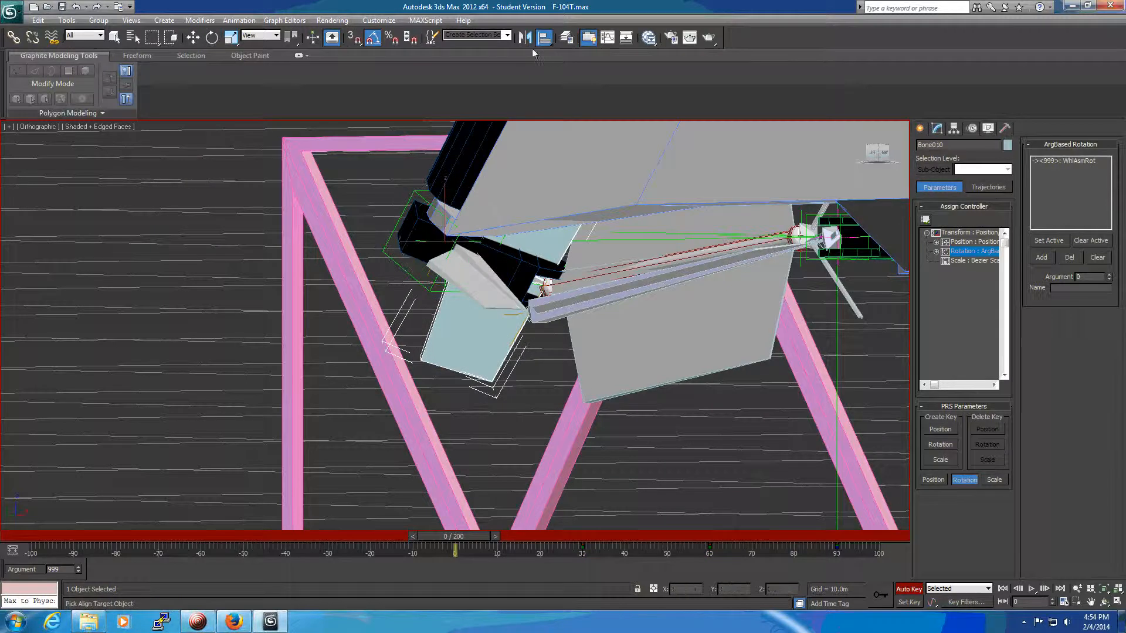
pyautogui.click(483, 292)
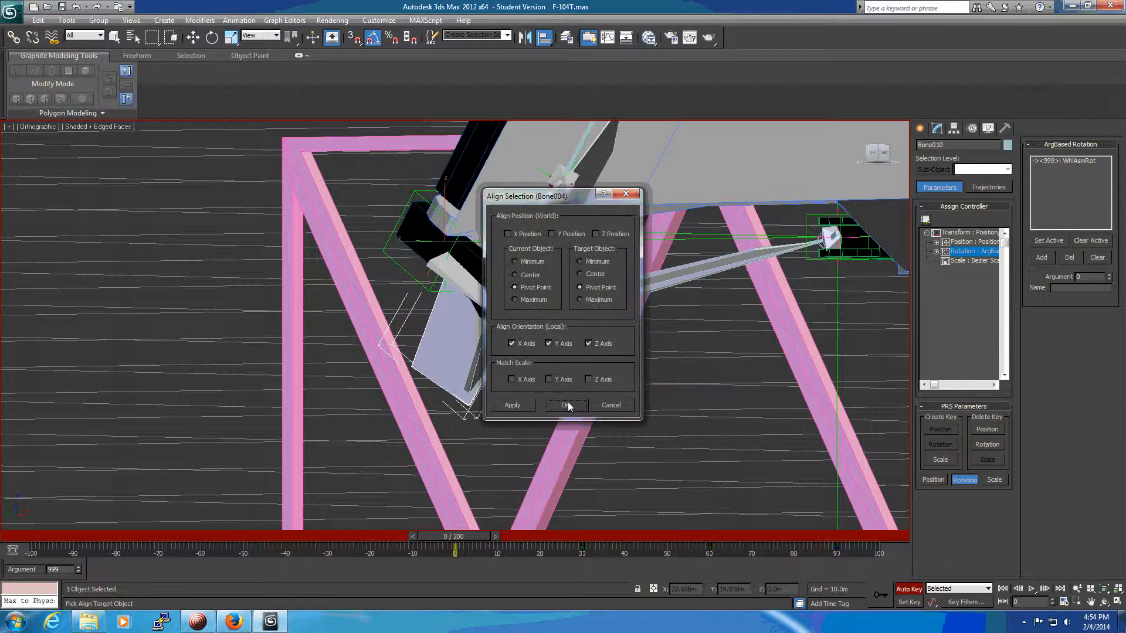
pyautogui.click(566, 404)
# Align Bone011's orientation to Bone005 on the local X, Y and Z axes at frame 0.
pyautogui.press('w')
pyautogui.click(496, 329)
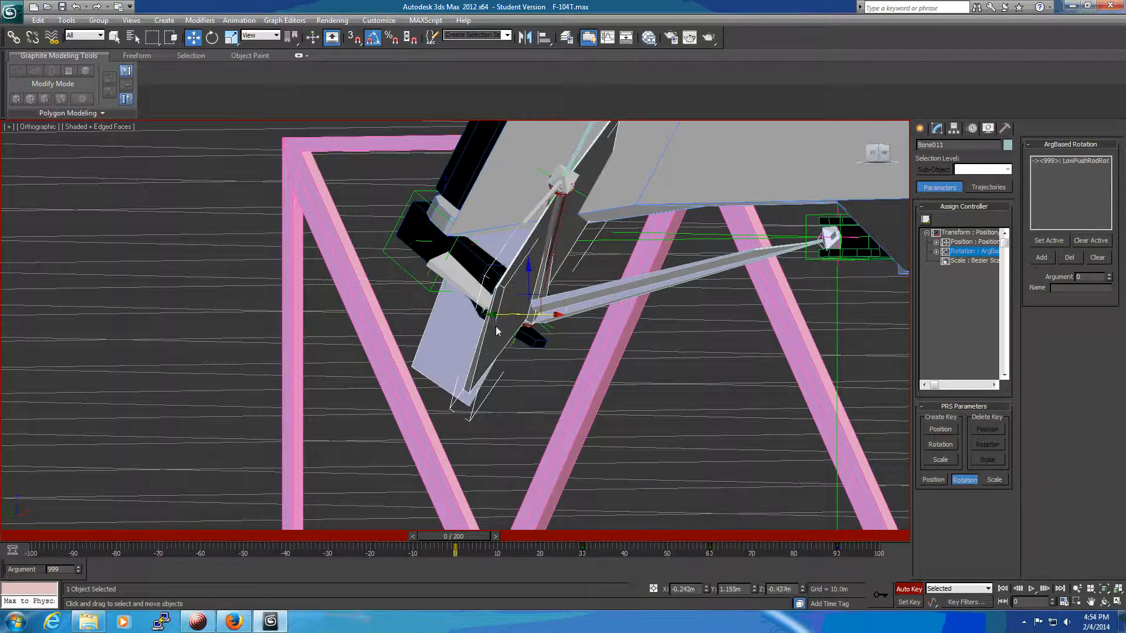
pyautogui.click(545, 38)
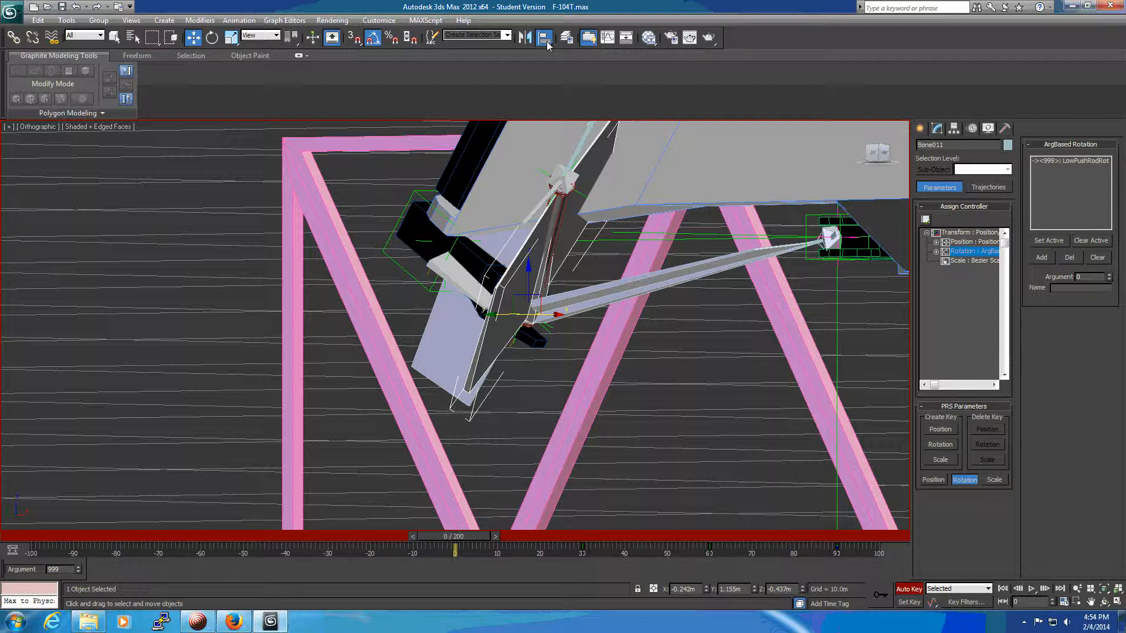
pyautogui.click(611, 289)
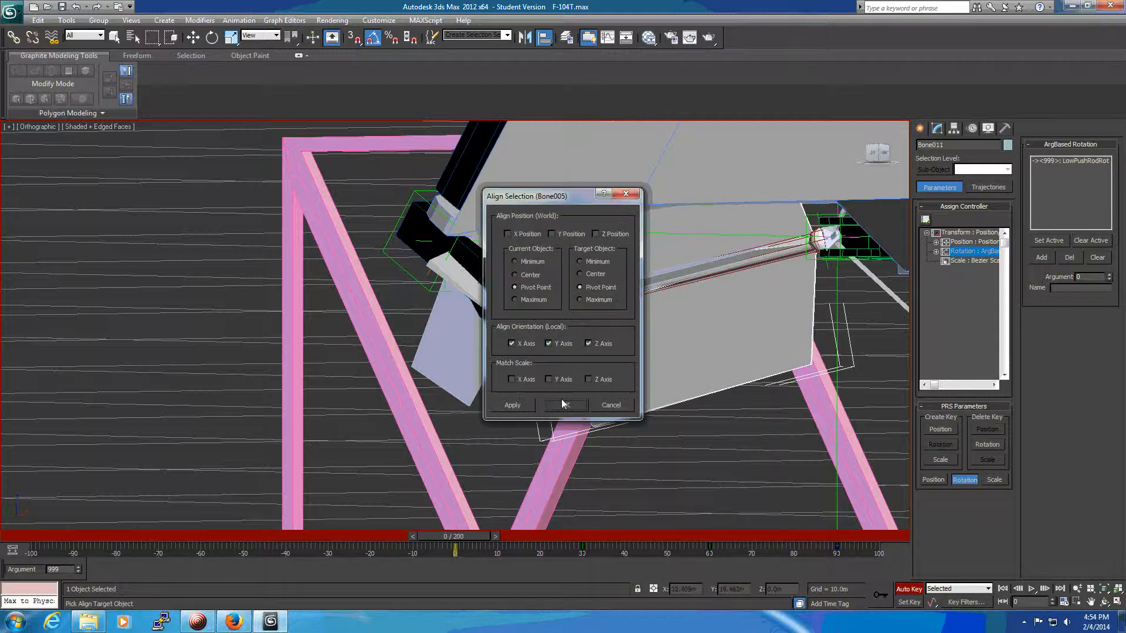
pyautogui.click(565, 405)
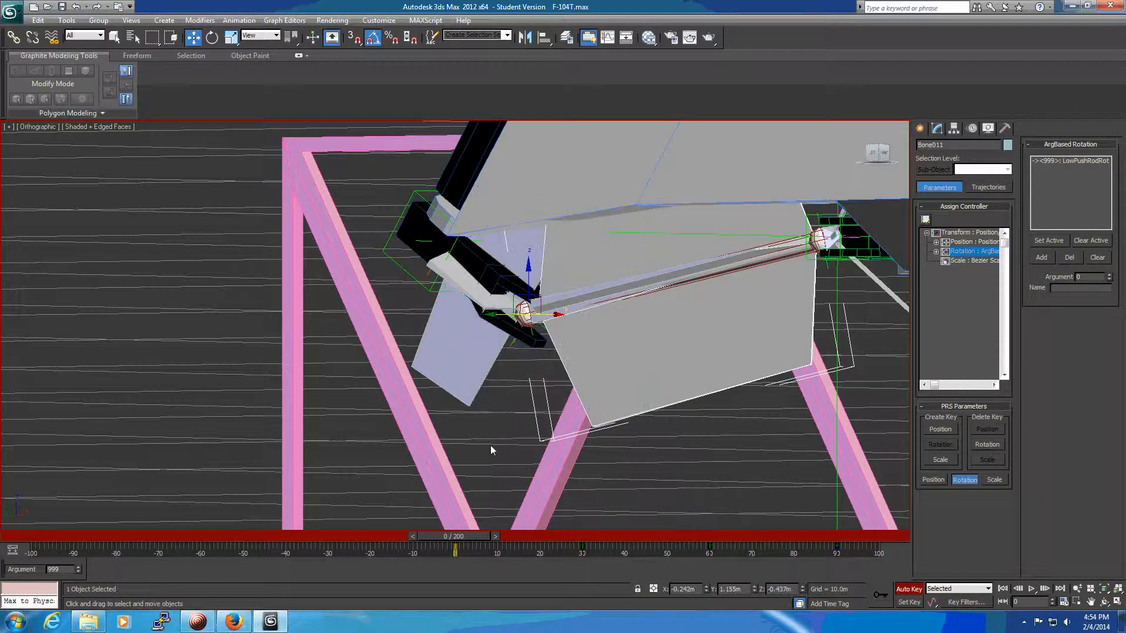
# Inspect the fully retracted gear from several angles and turn off Auto Key recording.
pyautogui.keyDown('alt'); pyautogui.moveTo(688, 463); pyautogui.dragTo(705, 529, button='middle'); pyautogui.keyUp('alt')
pyautogui.moveTo(697, 448); pyautogui.dragTo(507, 492, button='middle')
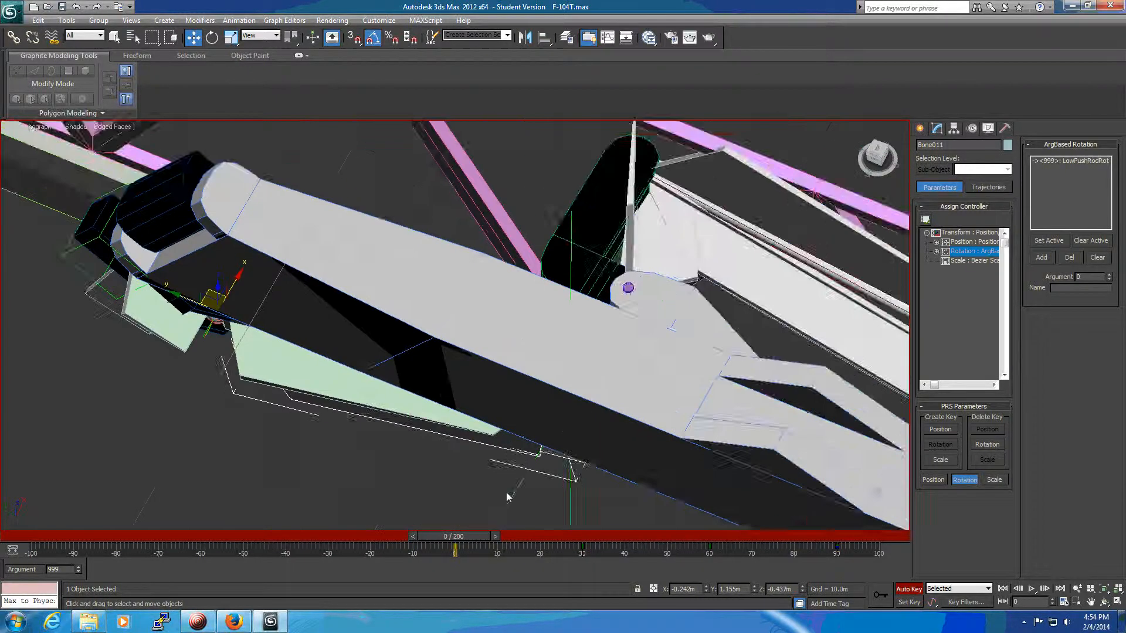
pyautogui.scroll(-4, 518, 491)
pyautogui.moveTo(736, 347); pyautogui.dragTo(507, 201, button='middle')
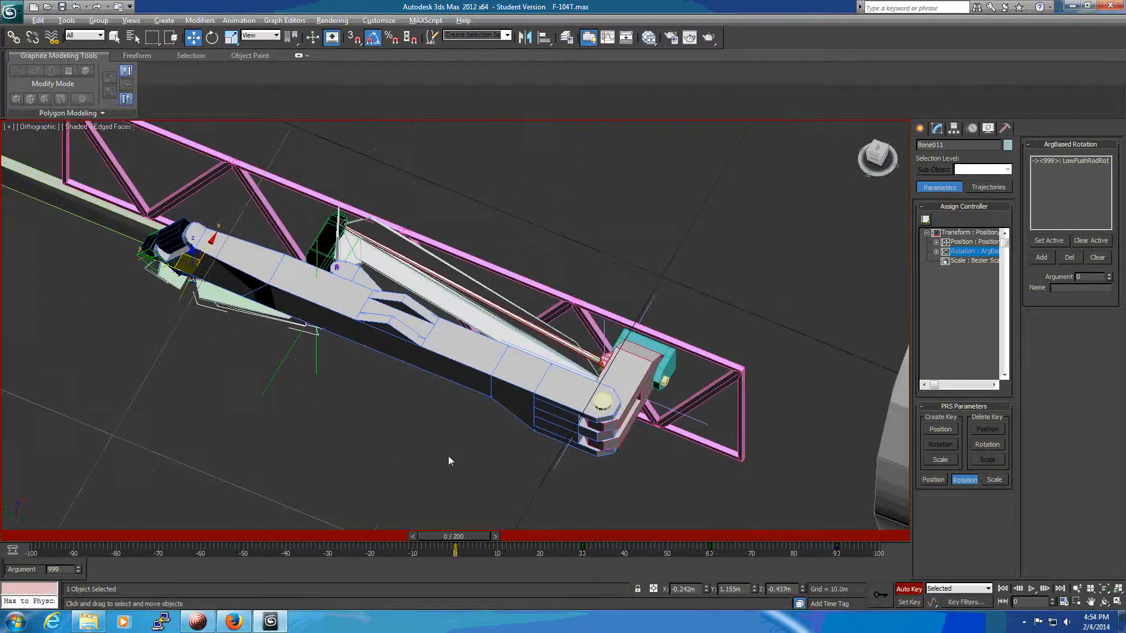
pyautogui.keyDown('alt'); pyautogui.moveTo(448, 455); pyautogui.dragTo(511, 471, button='middle'); pyautogui.keyUp('alt')
pyautogui.keyDown('alt'); pyautogui.moveTo(552, 394); pyautogui.dragTo(539, 423, button='middle'); pyautogui.keyUp('alt')
pyautogui.moveTo(543, 383); pyautogui.dragTo(584, 364, button='middle')
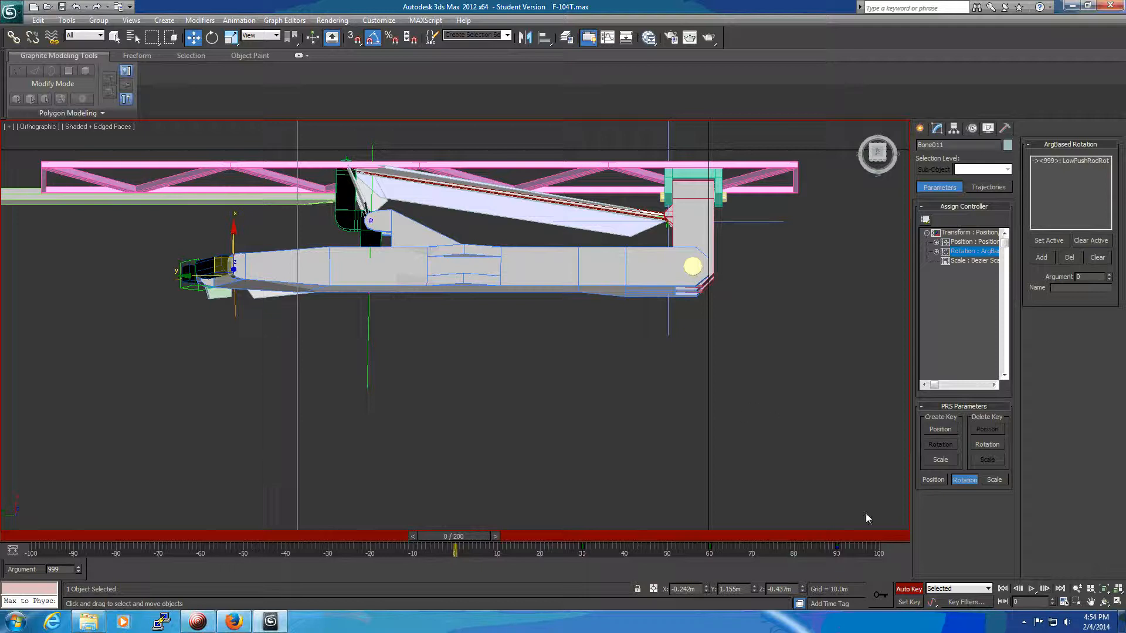
pyautogui.click(909, 589)
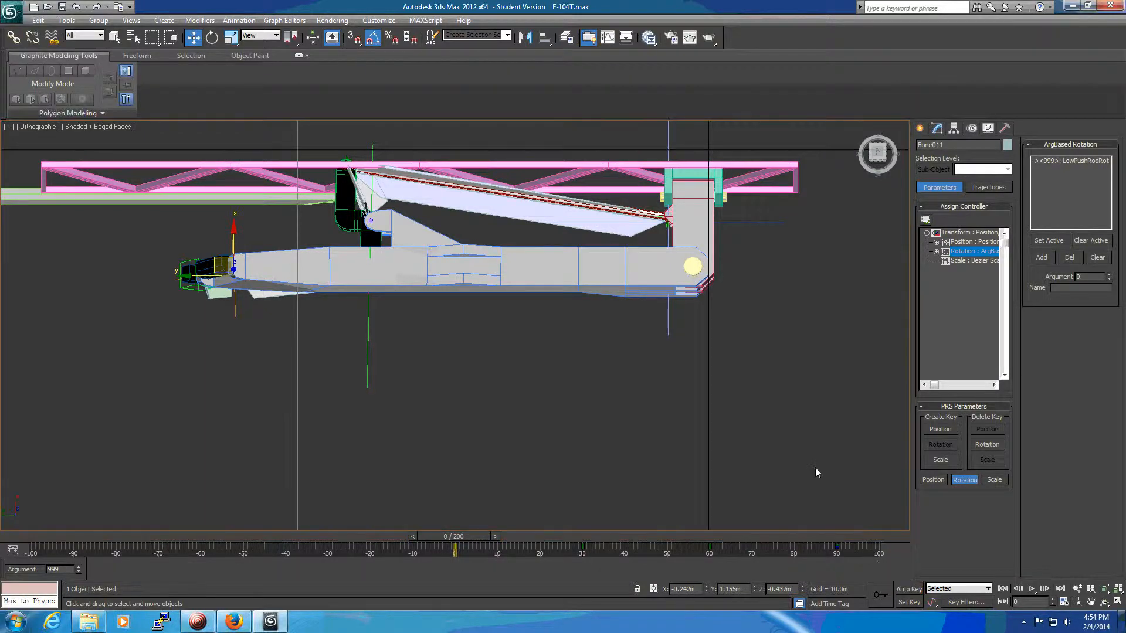
# Set the argument of Bone010's WhlAsmRot rotation controller to 5.
pyautogui.keyDown('alt'); pyautogui.moveTo(442, 403); pyautogui.dragTo(446, 365, button='middle'); pyautogui.keyUp('alt')
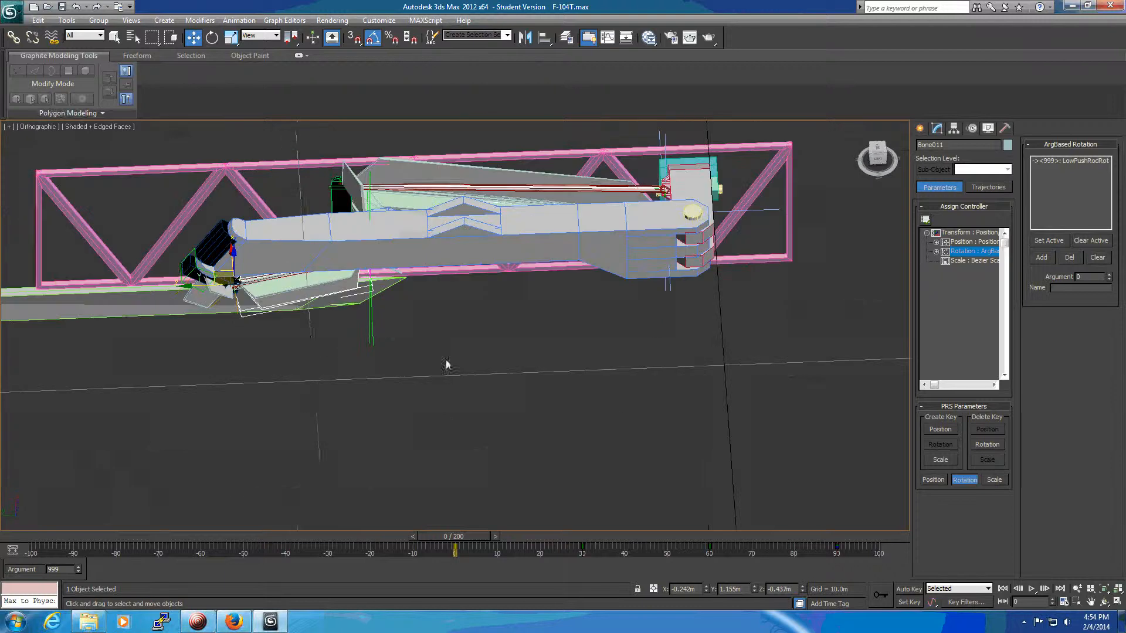
pyautogui.moveTo(200, 356); pyautogui.dragTo(431, 452, button='middle')
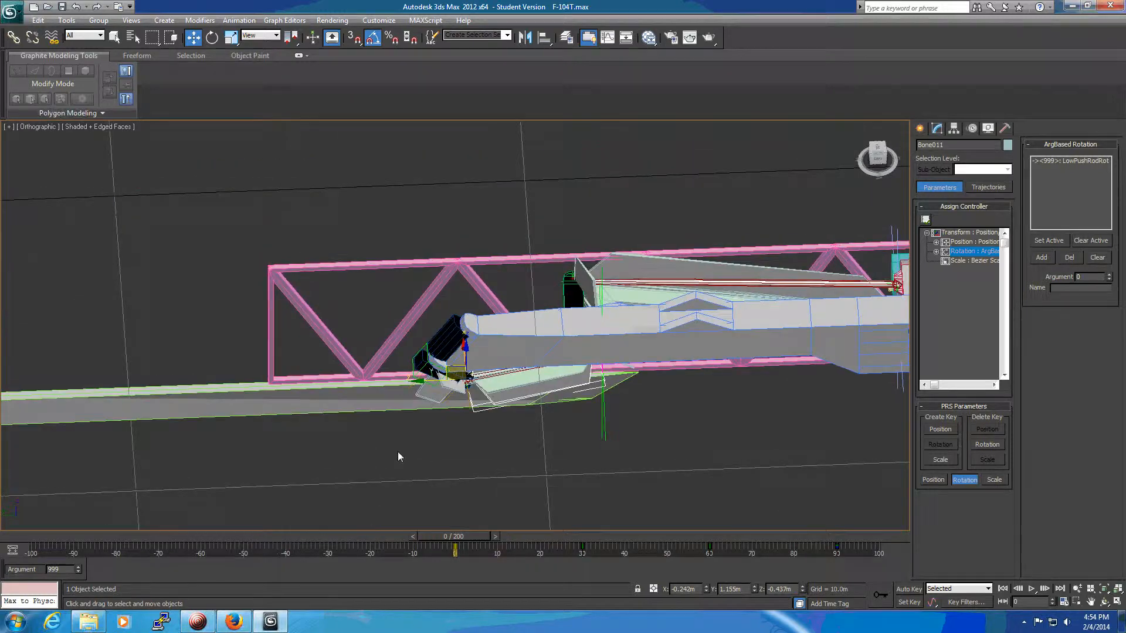
pyautogui.click(432, 397)
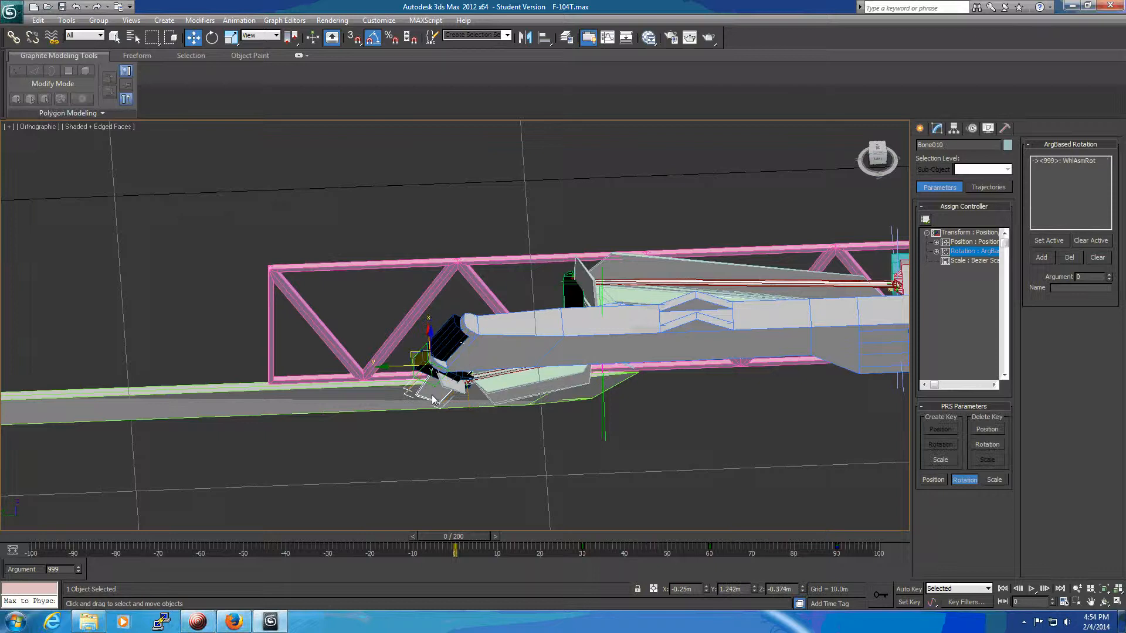
pyautogui.click(1080, 162)
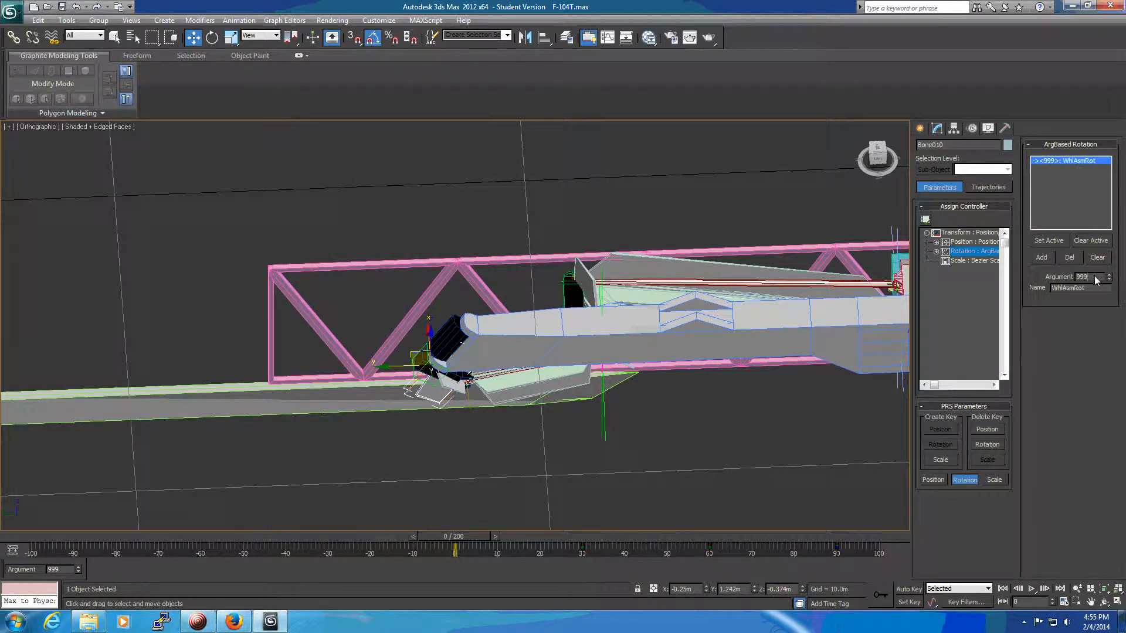
pyautogui.moveTo(1093, 277); pyautogui.dragTo(1066, 283)
pyautogui.write('5')
pyautogui.press('Return')
# Set the argument of Bone011's LowPushRodRot rotation controller to 5.
pyautogui.scroll(2, 540, 437)
pyautogui.click(555, 394)
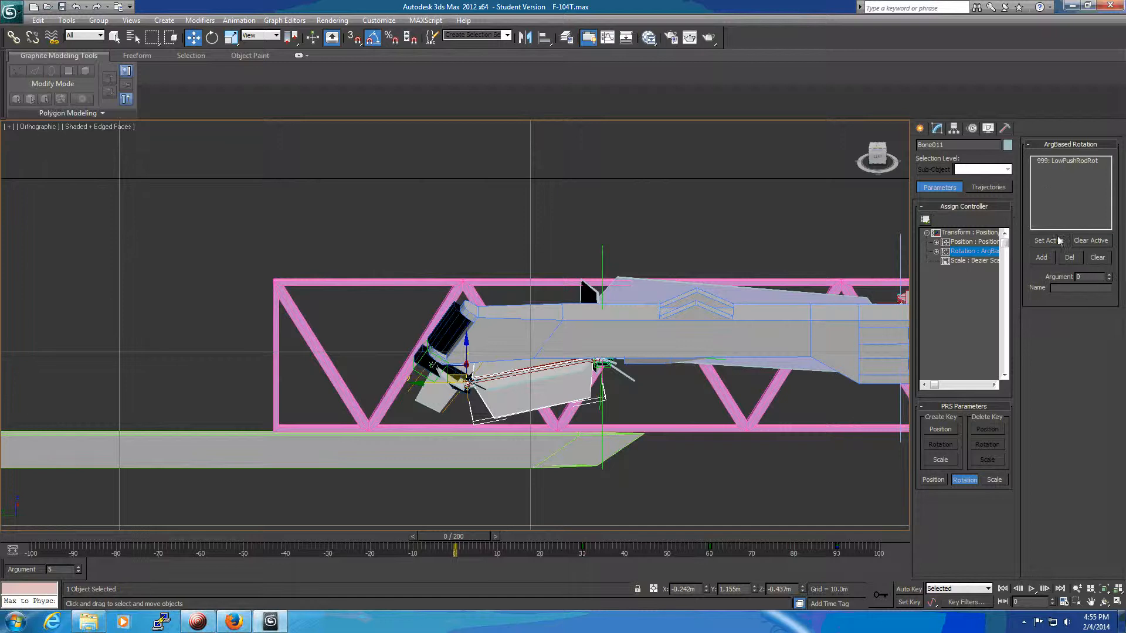
pyautogui.click(1044, 162)
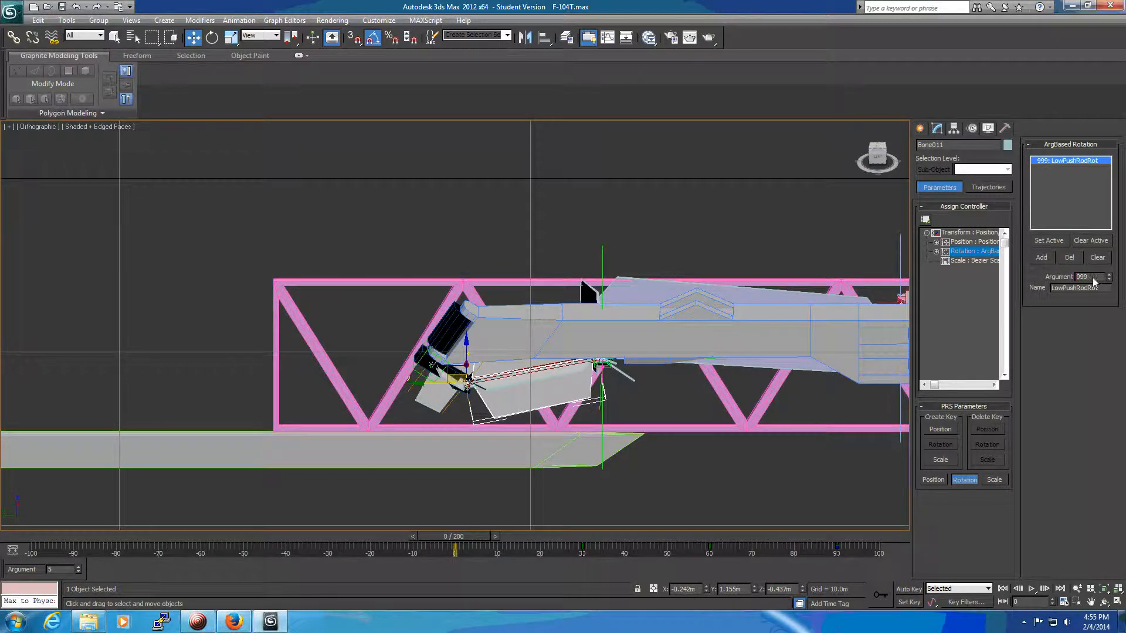
pyautogui.doubleClick(1083, 276)
pyautogui.write('5')
pyautogui.press('Return')
# Scrub the timeline from frame 0 to check how the push rod and wheel assembly follow the strut's retraction.
pyautogui.moveTo(730, 475)
pyautogui.keyDown('alt'); pyautogui.mouseDown(button='middle')
pyautogui.moveTo(734, 487)
pyautogui.moveTo(775, 494)
pyautogui.moveTo(794, 549)
pyautogui.moveTo(814, 562)
pyautogui.moveTo(842, 555)
pyautogui.moveTo(827, 422)
pyautogui.mouseUp(button='middle'); pyautogui.keyUp('alt')
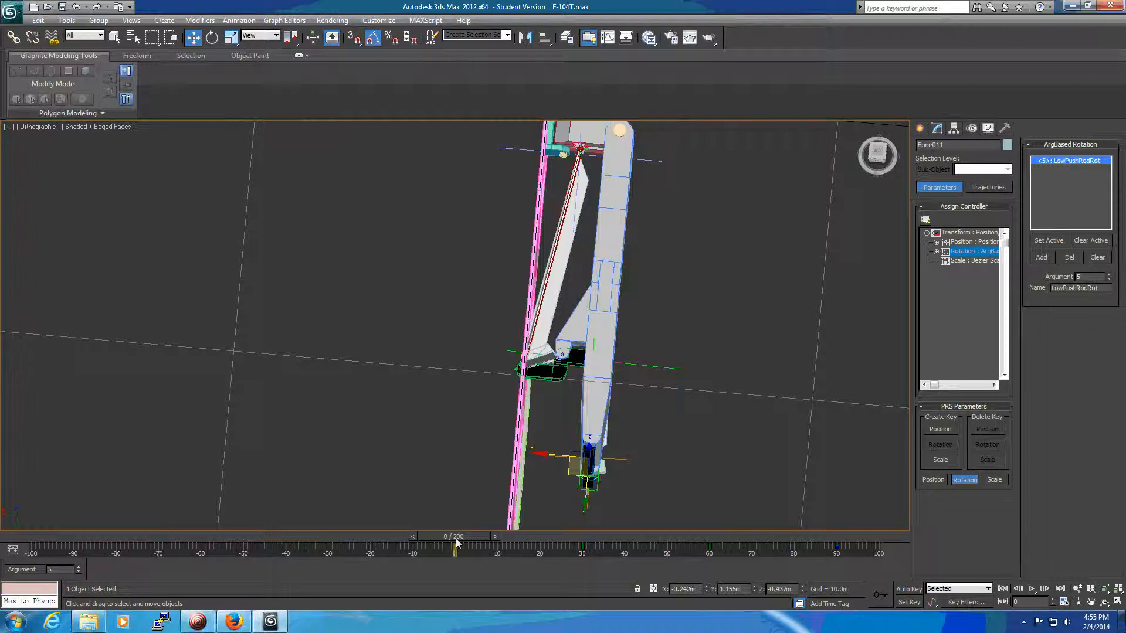
pyautogui.moveTo(457, 541); pyautogui.dragTo(463, 405)
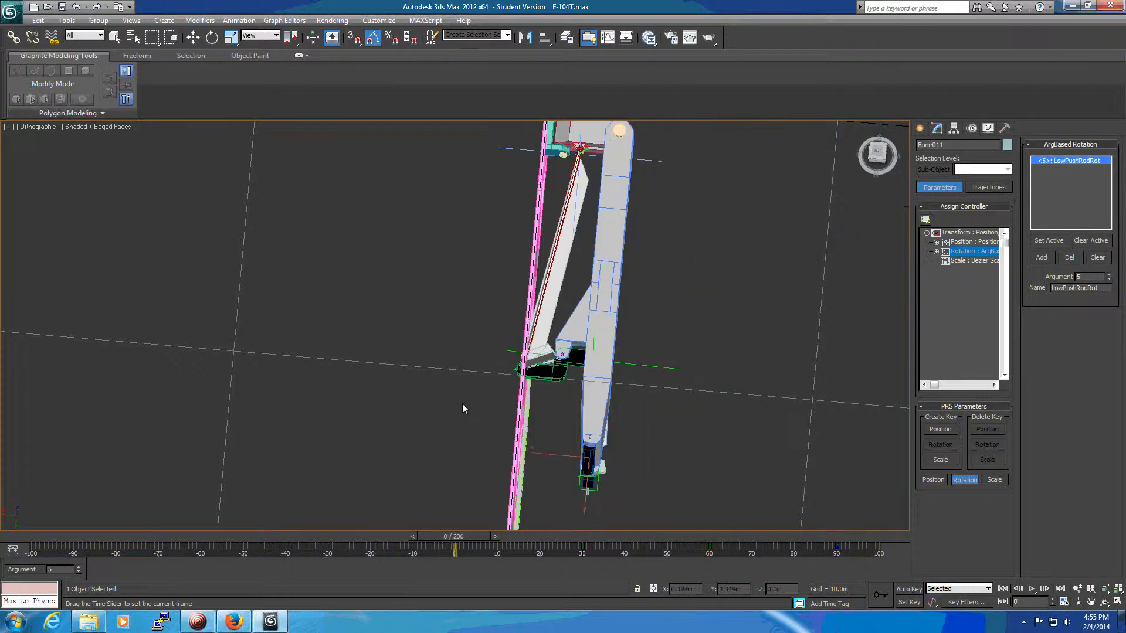
pyautogui.press('w')
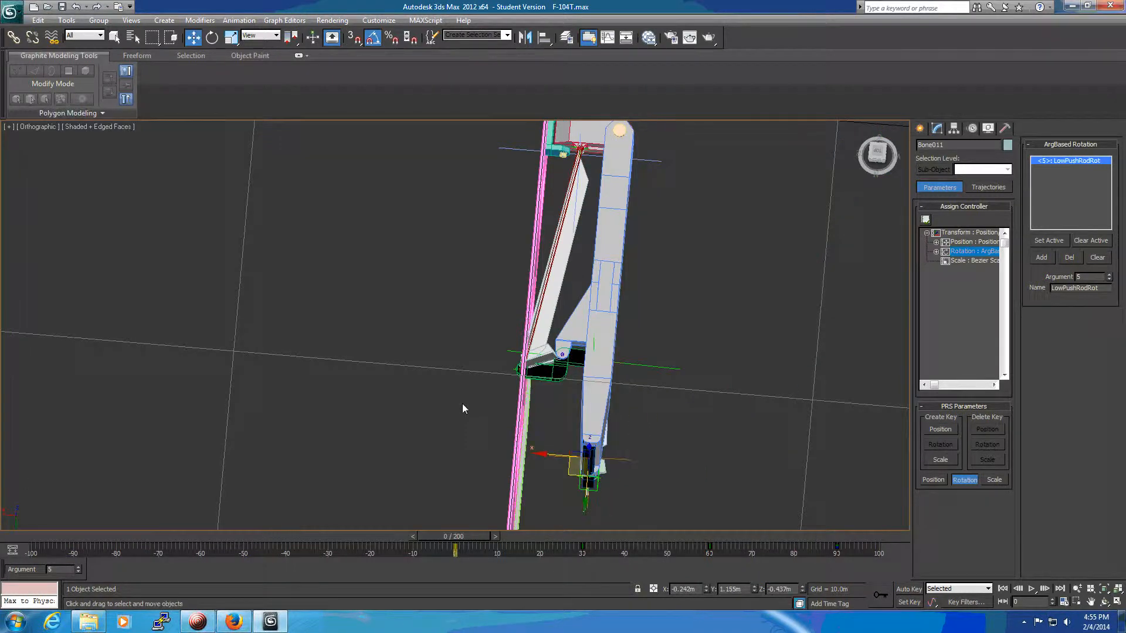
# Try rotating the main strut LtMainStrut on Z at frame 0 and examine the gear linkage from several angles.
pyautogui.click(621, 172)
pyautogui.keyDown('alt'); pyautogui.moveTo(755, 226); pyautogui.dragTo(628, 252, button='middle'); pyautogui.keyUp('alt')
pyautogui.press('e')
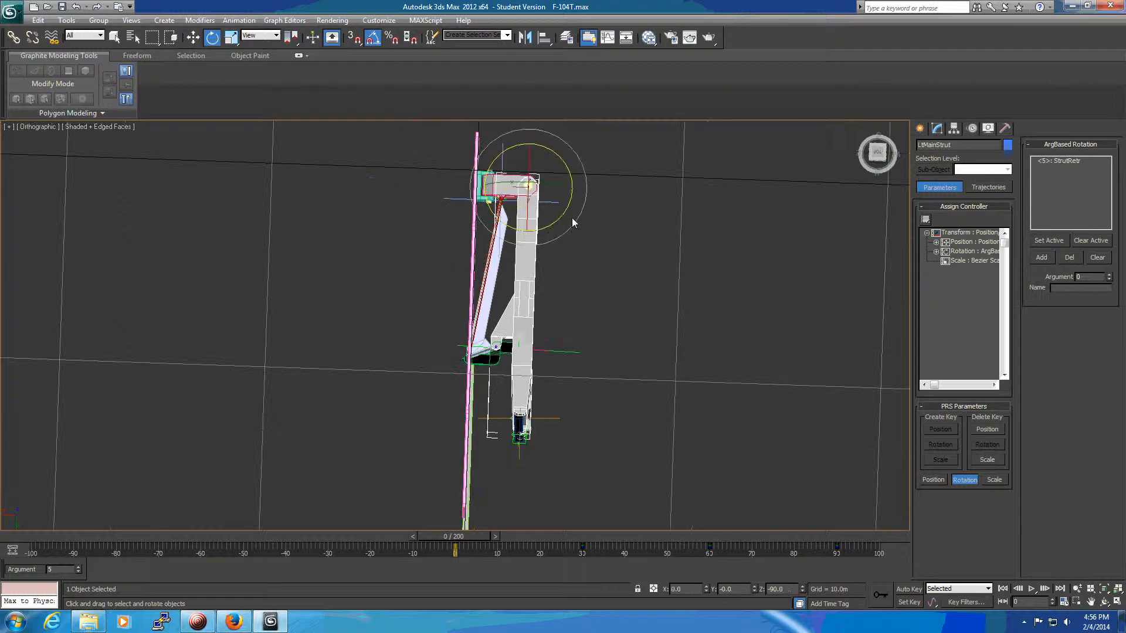
pyautogui.moveTo(563, 221); pyautogui.dragTo(587, 234)
pyautogui.keyDown('alt'); pyautogui.moveTo(703, 280); pyautogui.dragTo(715, 233, button='middle'); pyautogui.keyUp('alt')
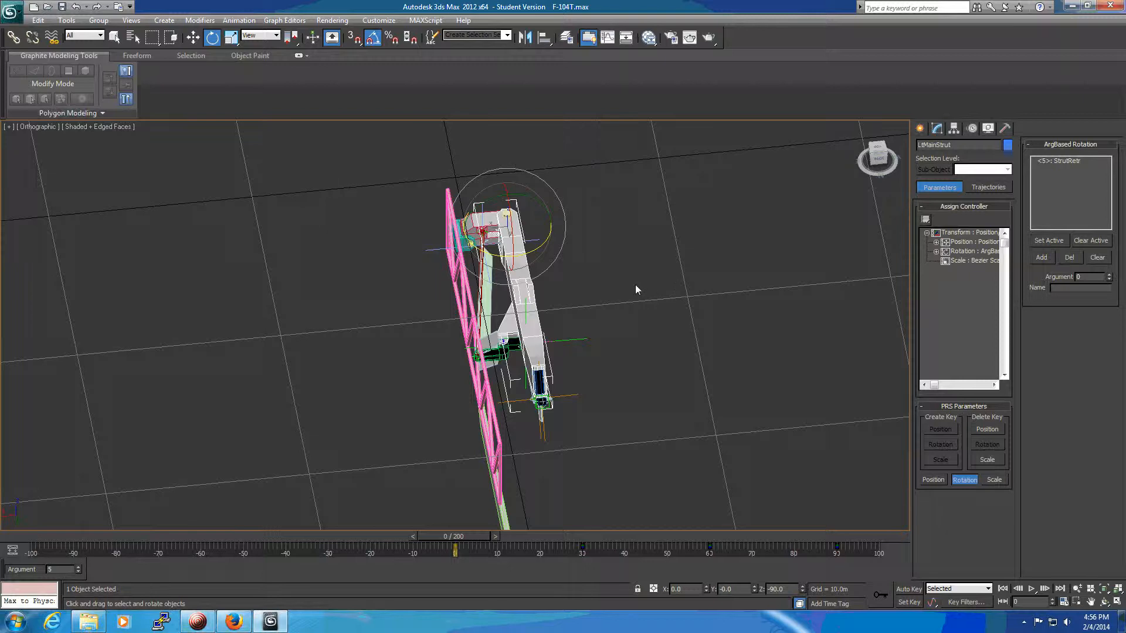
pyautogui.keyDown('alt'); pyautogui.moveTo(665, 271); pyautogui.dragTo(625, 386, button='middle'); pyautogui.keyUp('alt')
pyautogui.scroll(2, 632, 368)
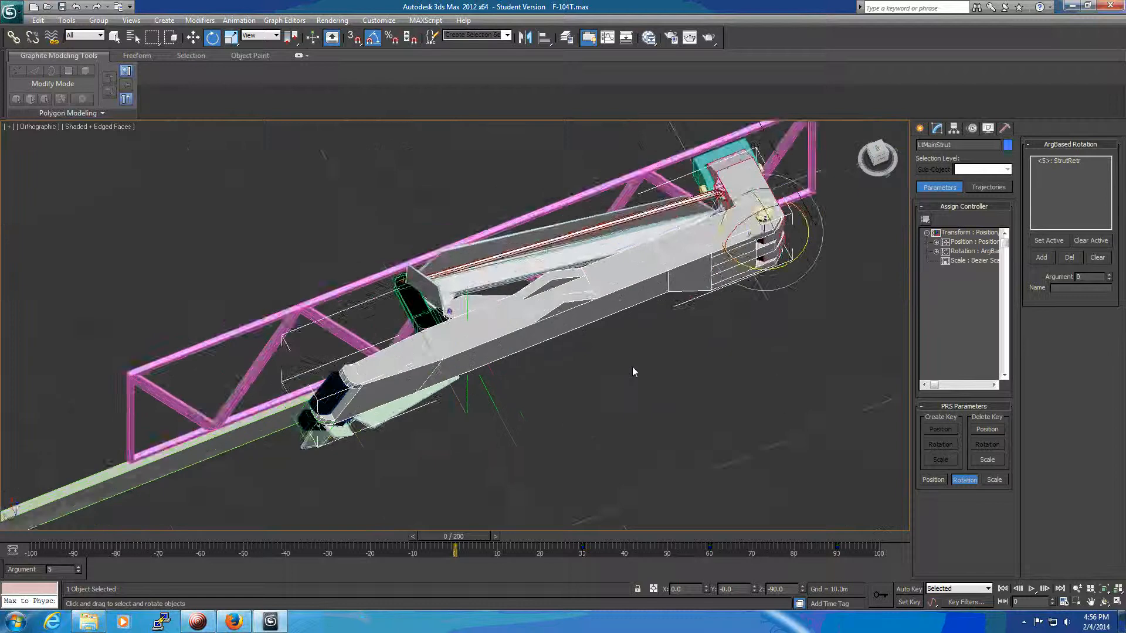
pyautogui.scroll(-1, 633, 367)
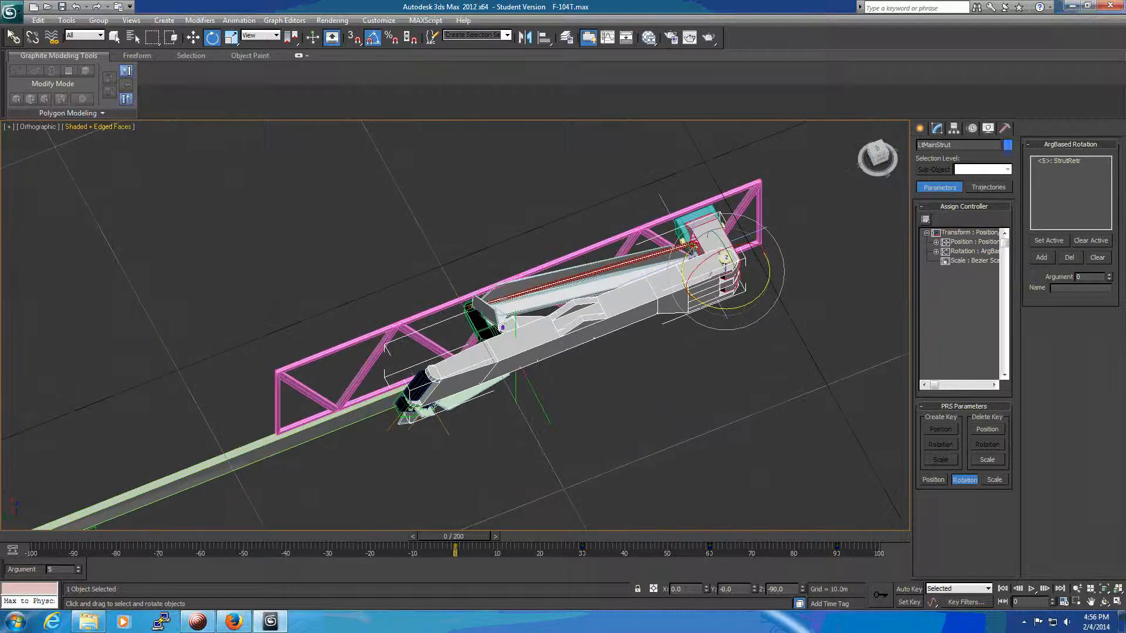
# Start an export and browse to the Models folder in DCS World > Sample > BGDAM_sample_0.5 > Stage 05 - Animated external model.
pyautogui.click(10, 10)
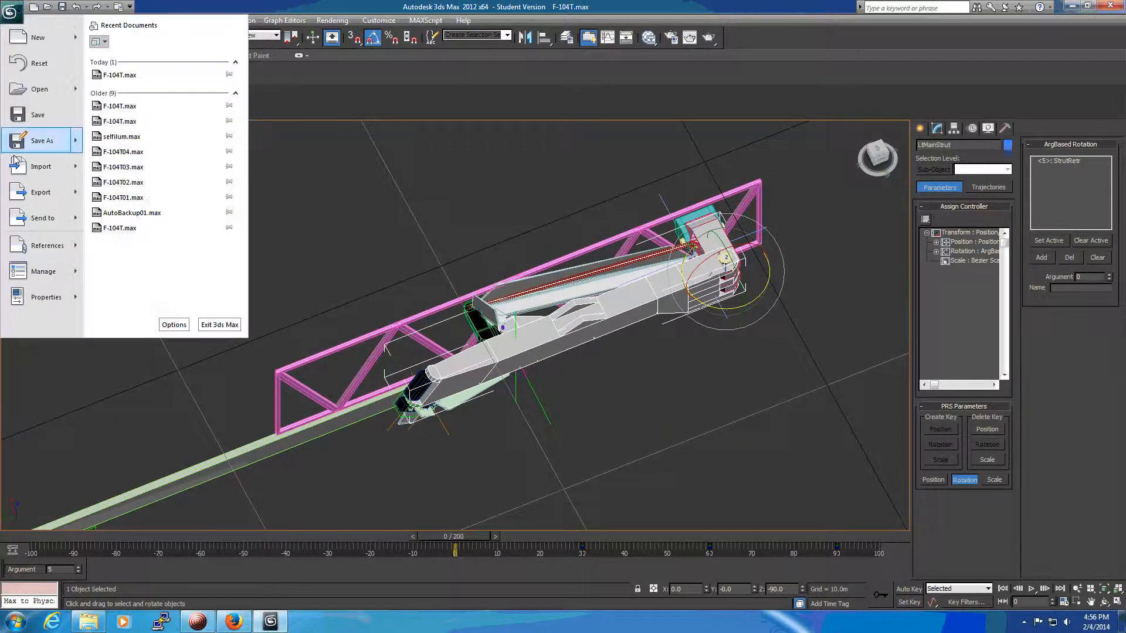
pyautogui.click(26, 193)
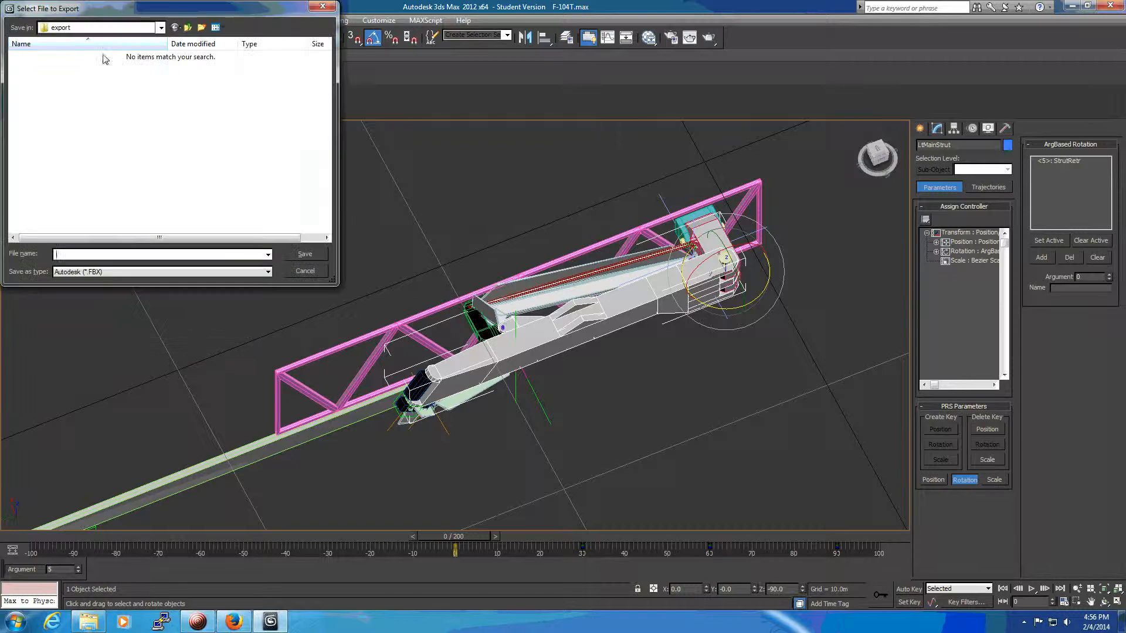
pyautogui.click(188, 27)
pyautogui.doubleClick(35, 169)
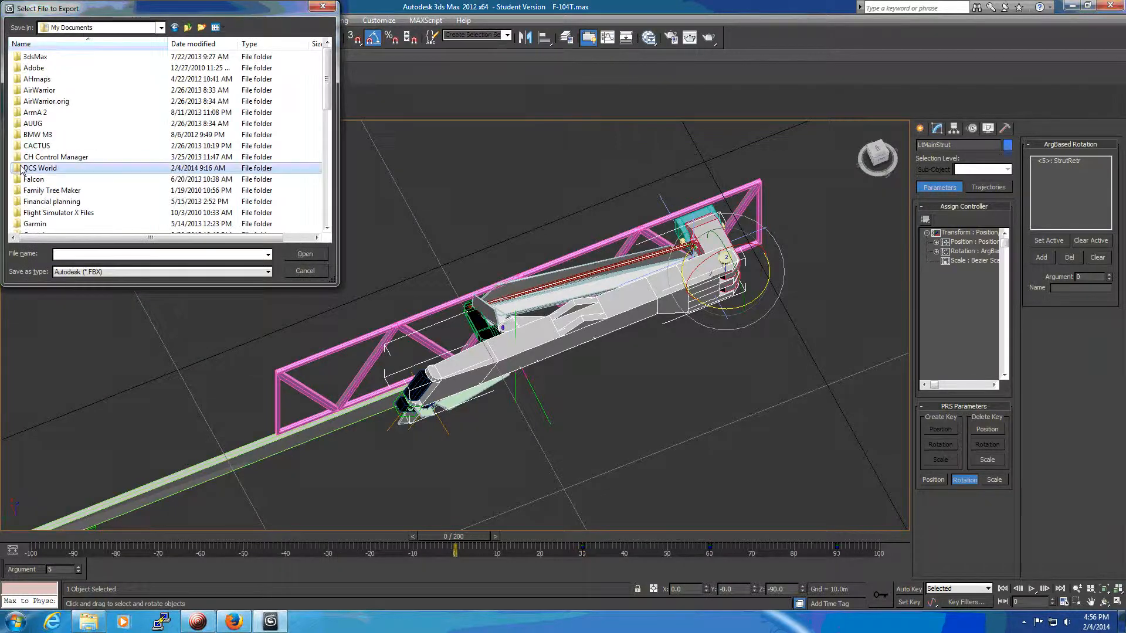
pyautogui.doubleClick(32, 79)
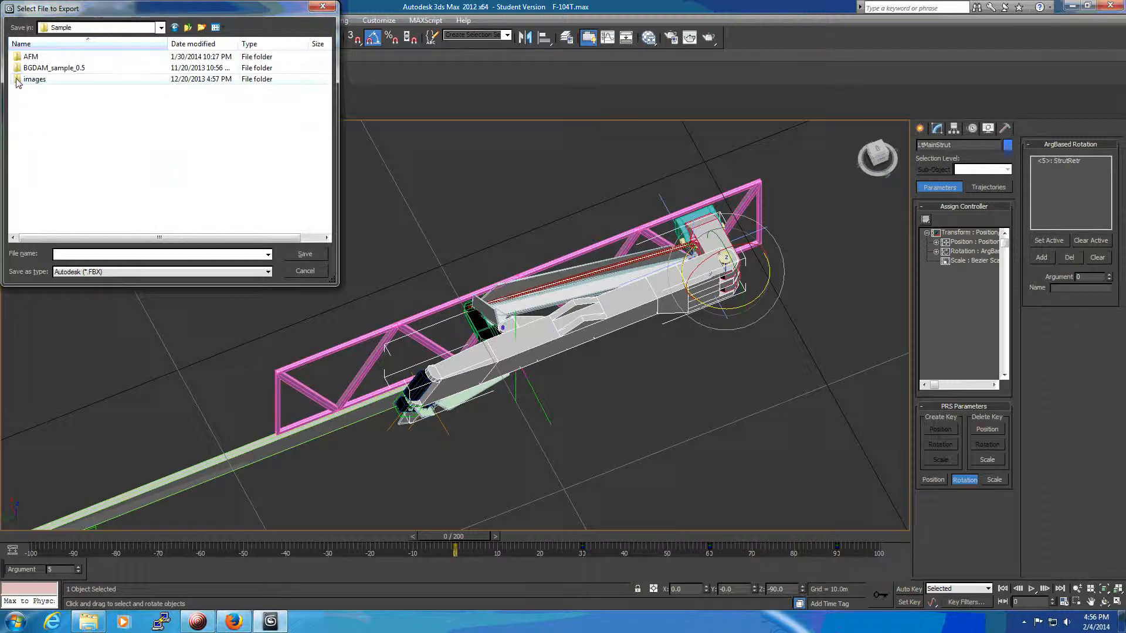
pyautogui.doubleClick(17, 68)
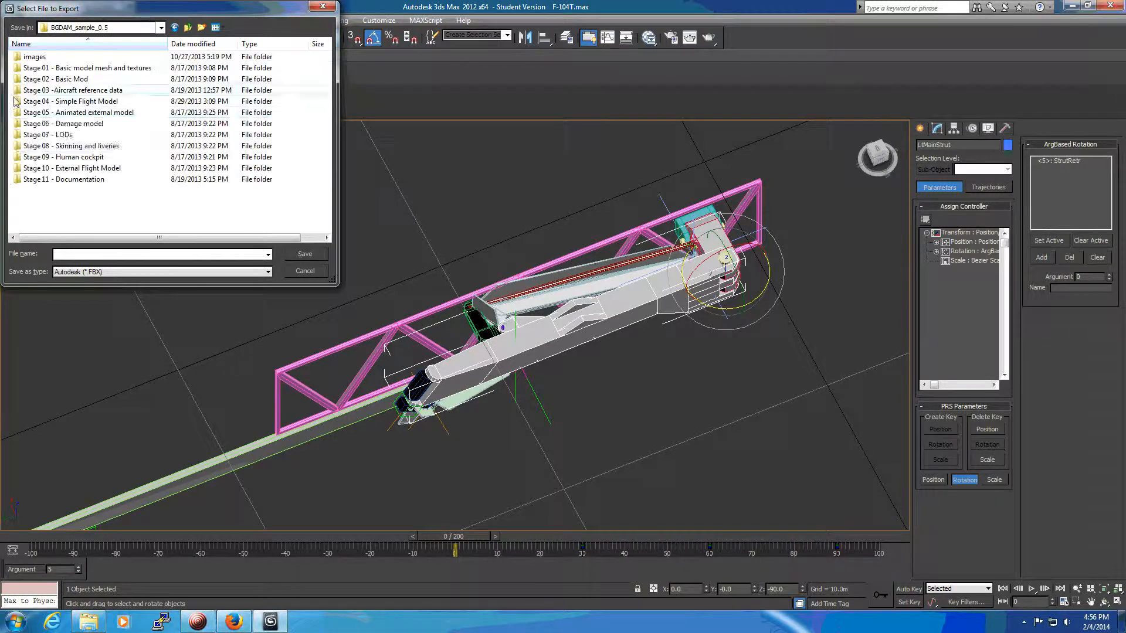
pyautogui.doubleClick(17, 113)
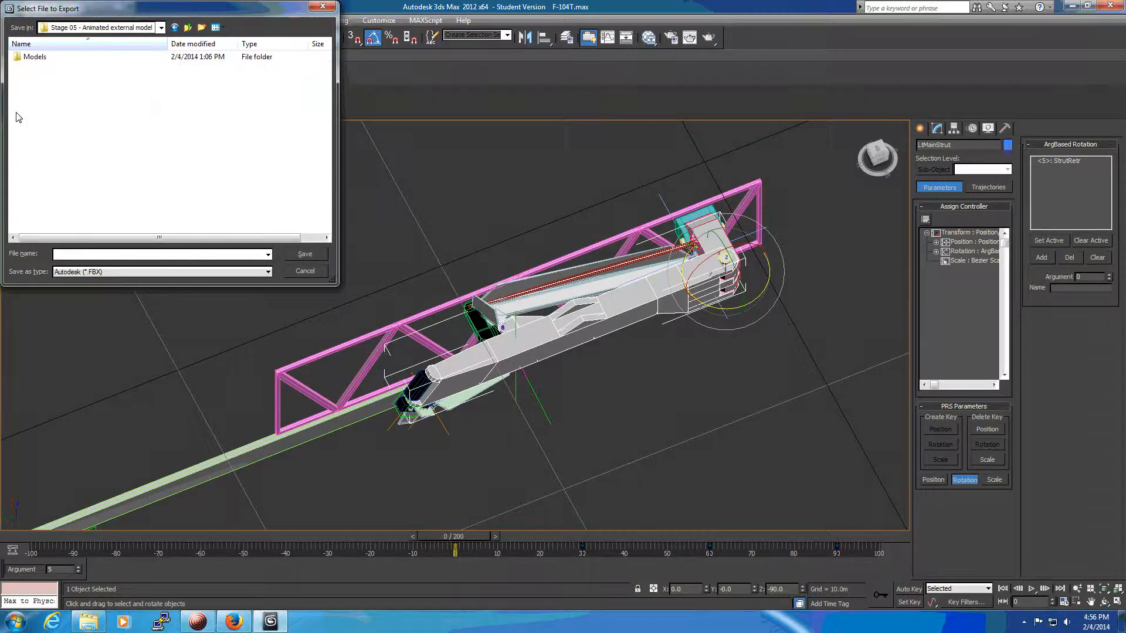
pyautogui.doubleClick(18, 58)
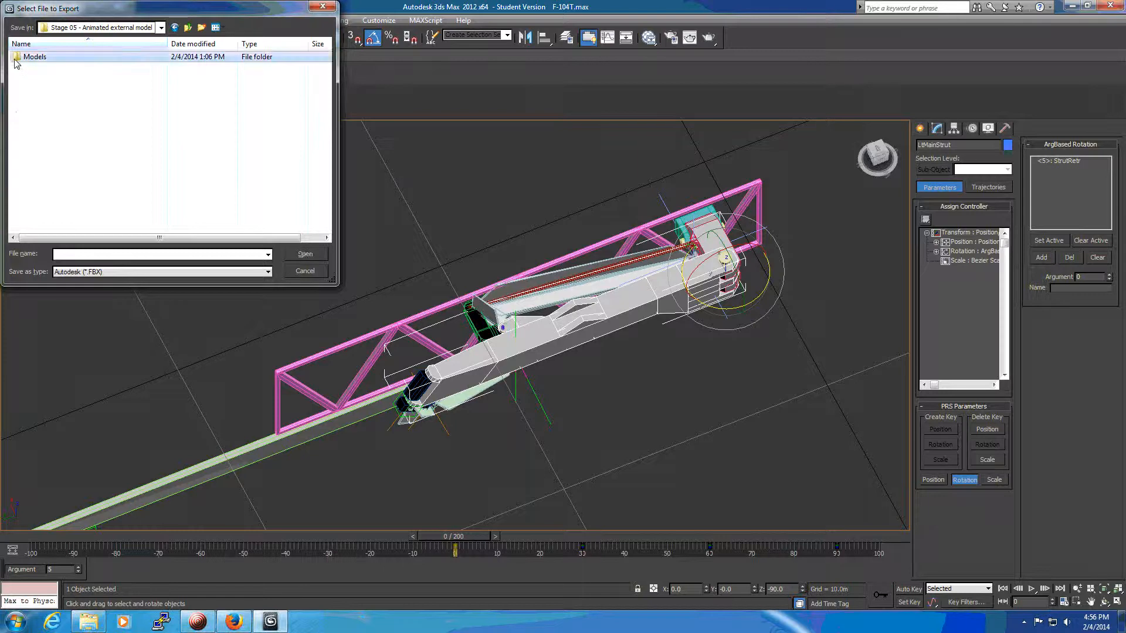
# Export the model in the ed::Model Exporter (*.EDM) format, overwriting xxx.EDM, and dismiss the error list.
pyautogui.click(99, 272)
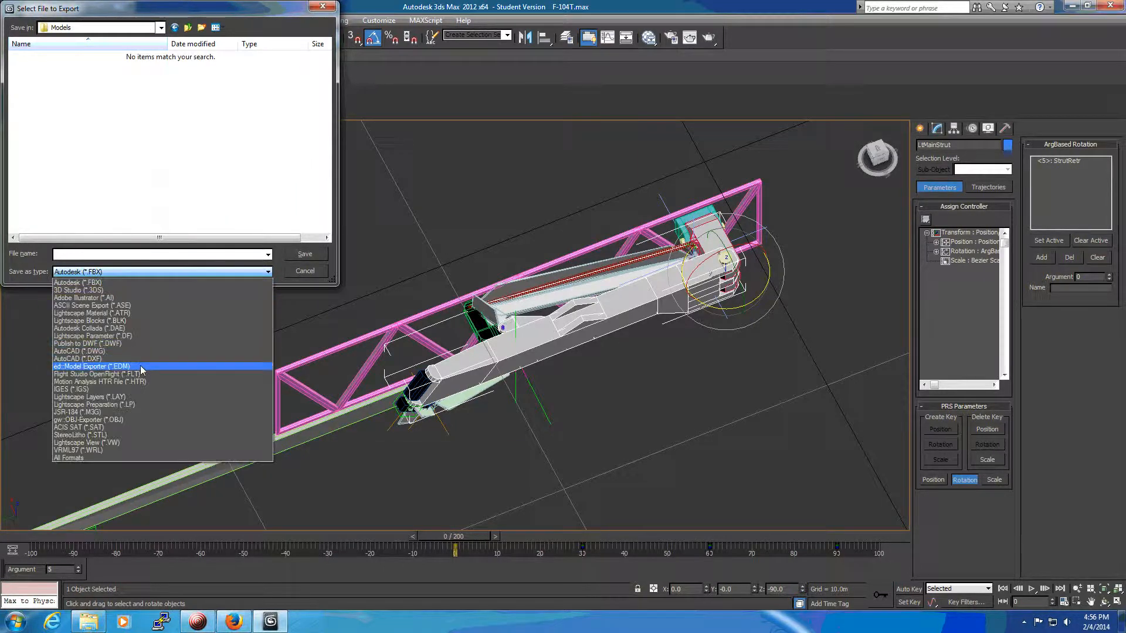
pyautogui.click(139, 366)
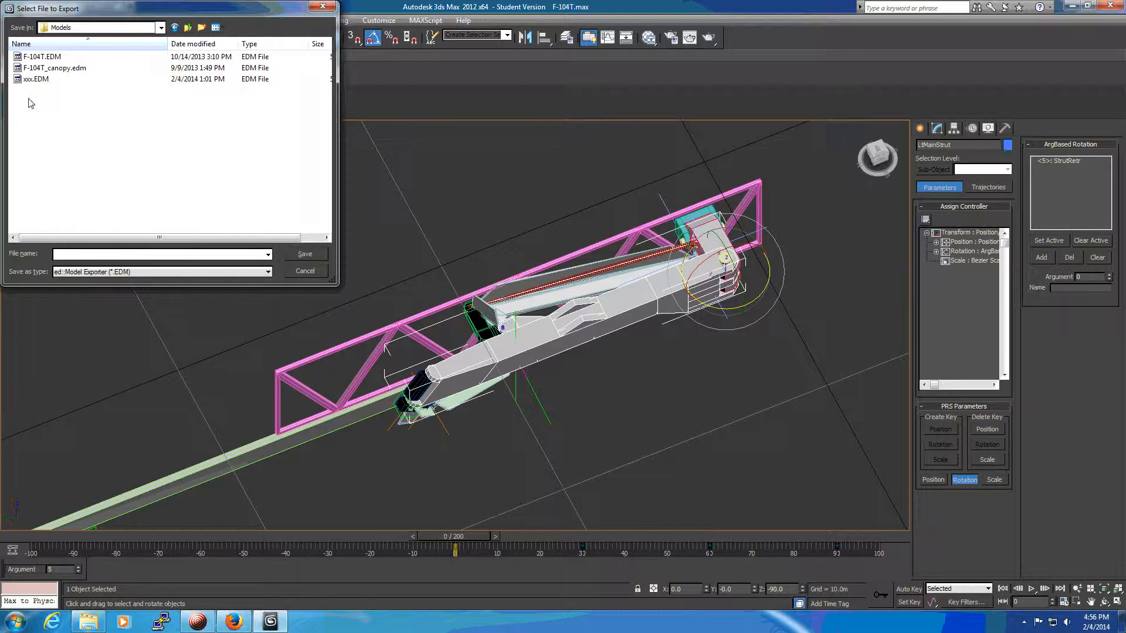
pyautogui.click(20, 81)
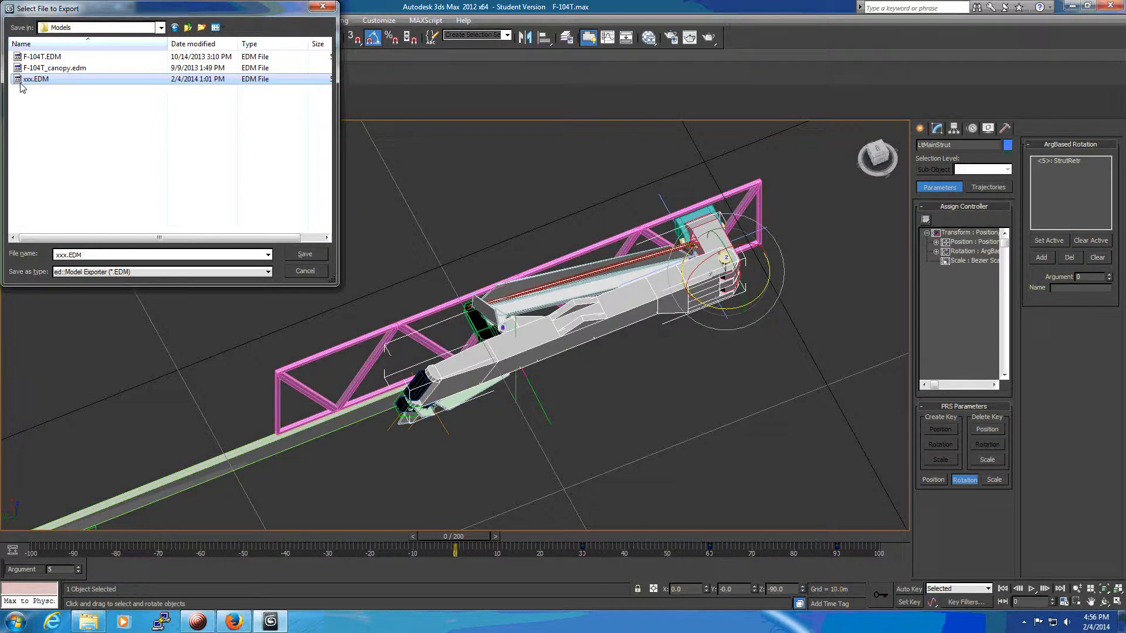
pyautogui.doubleClick(20, 81)
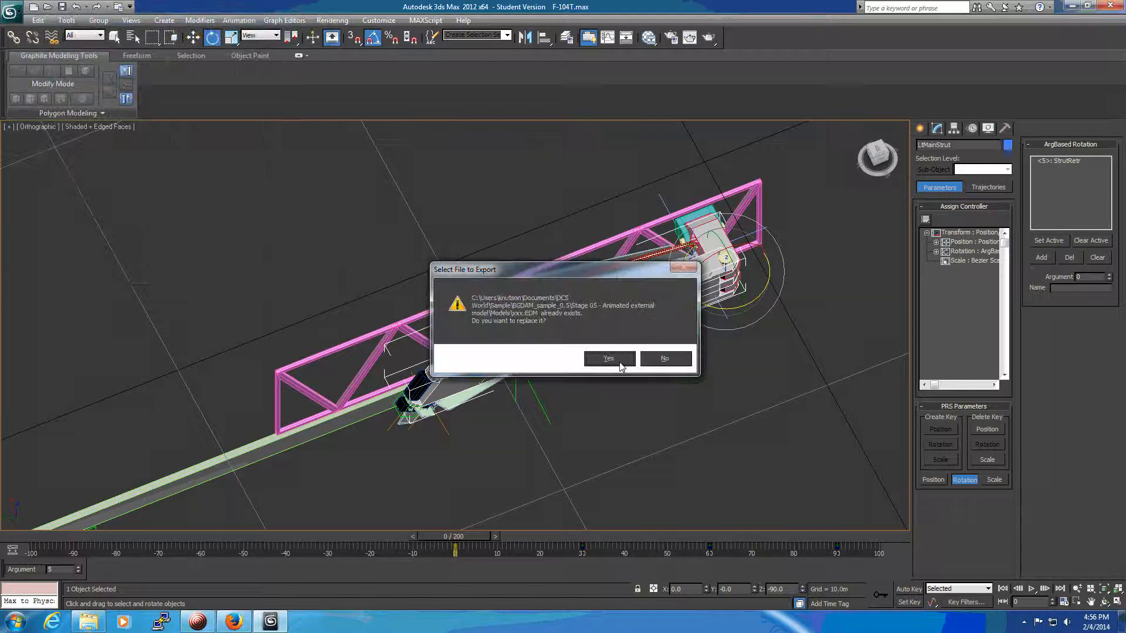
pyautogui.click(619, 363)
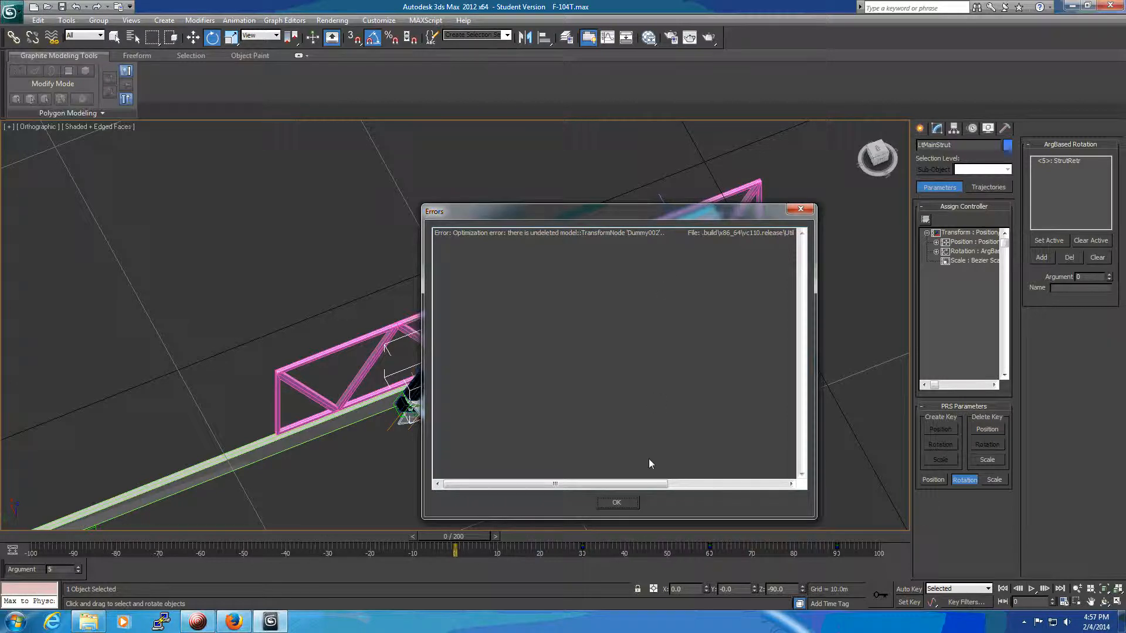
pyautogui.click(617, 503)
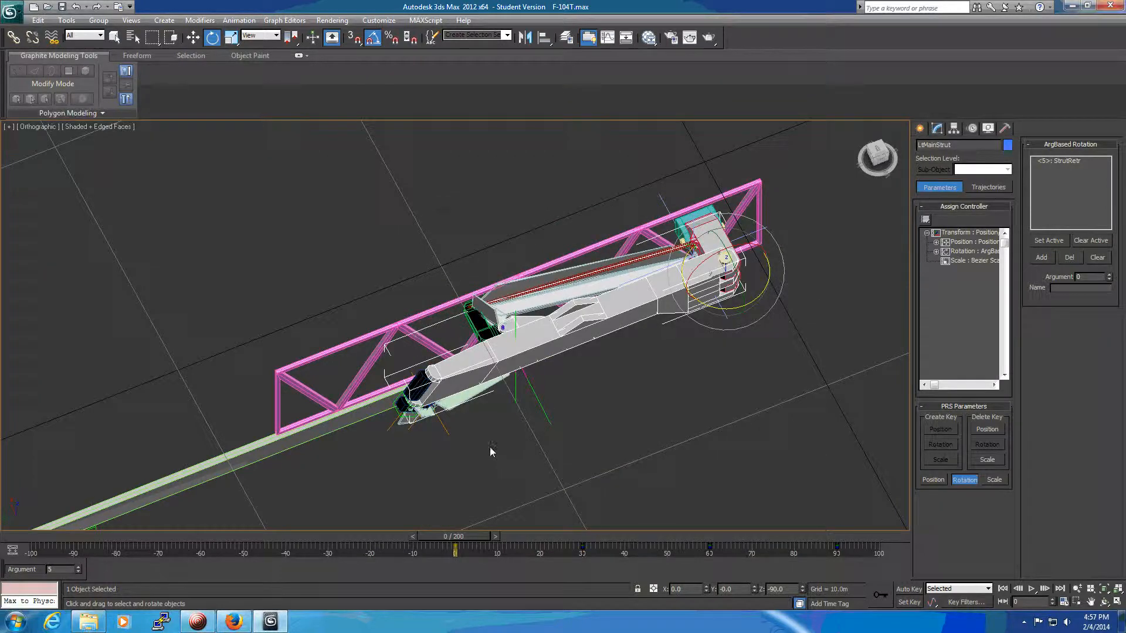
# In the top view, create a small dummy helper over the outer part of the main strut.
pyautogui.press('t')
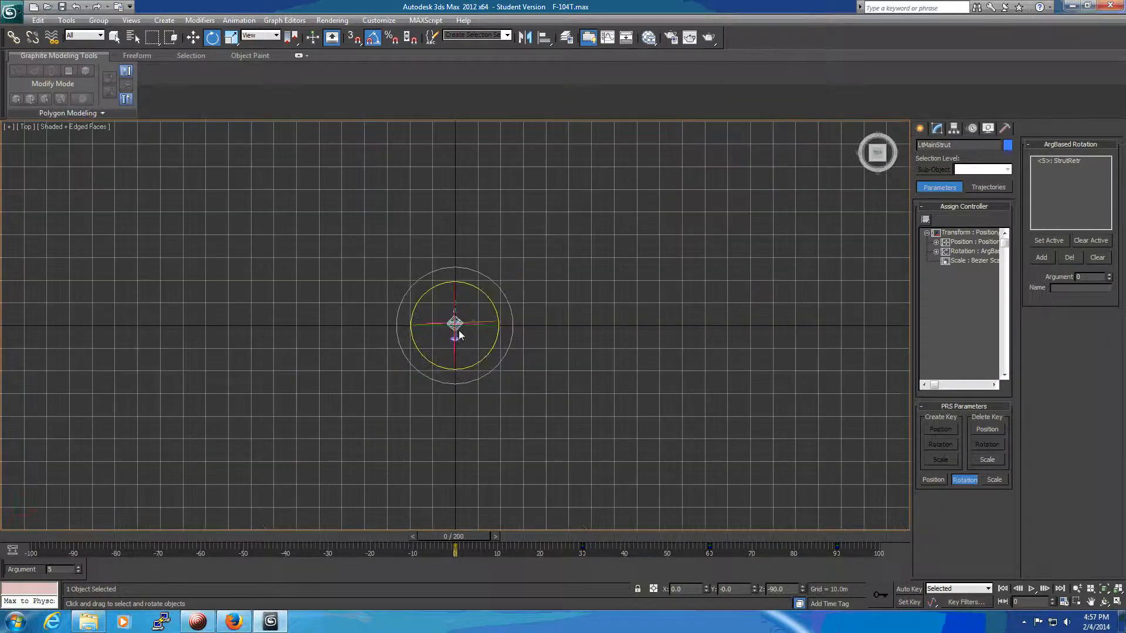
pyautogui.scroll(10, 441, 331)
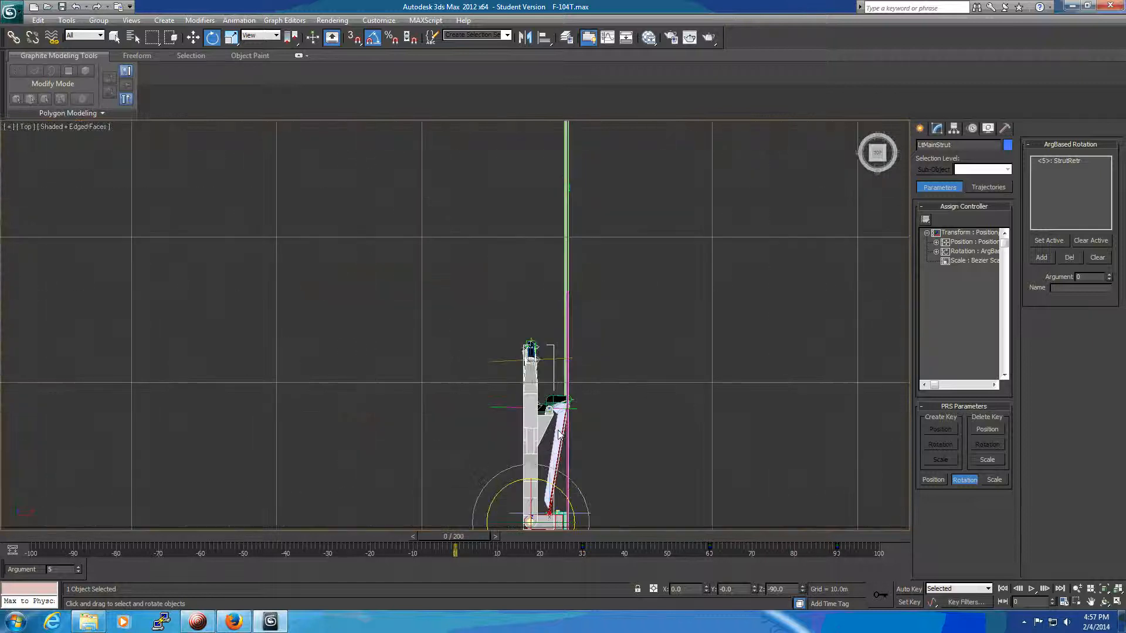
pyautogui.moveTo(589, 447); pyautogui.dragTo(685, 260, button='middle')
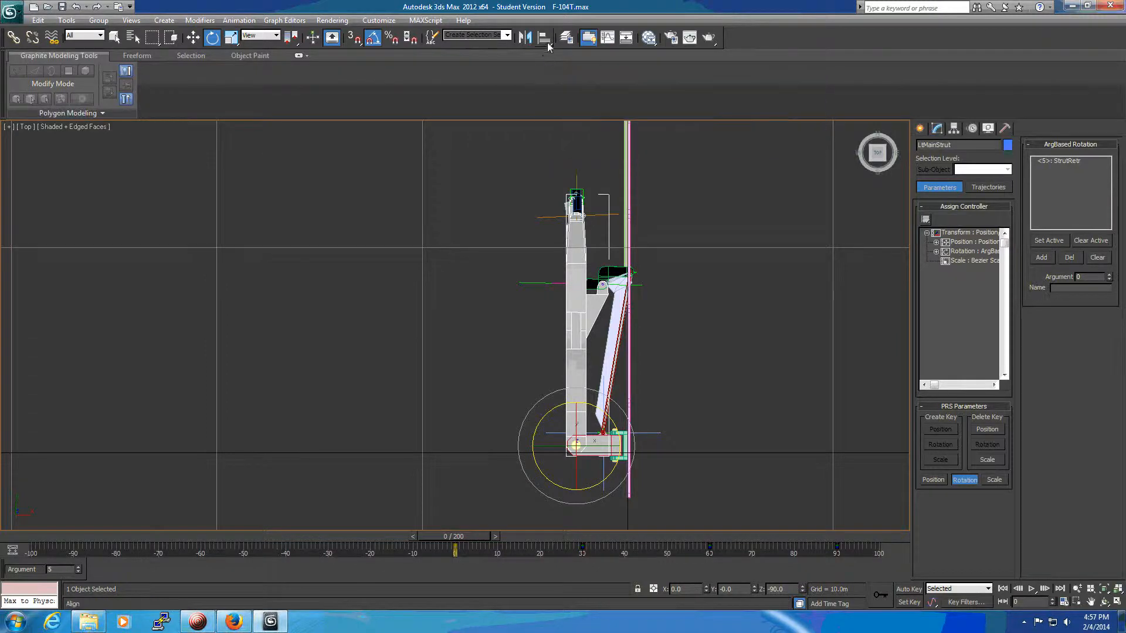
pyautogui.click(919, 129)
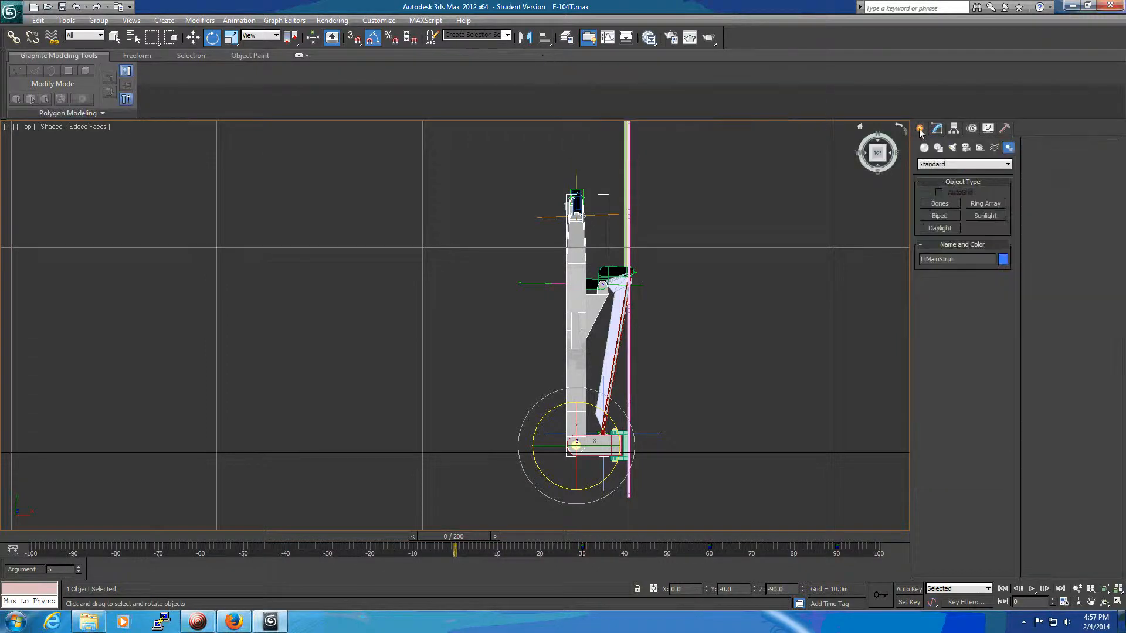
pyautogui.click(980, 147)
pyautogui.click(939, 205)
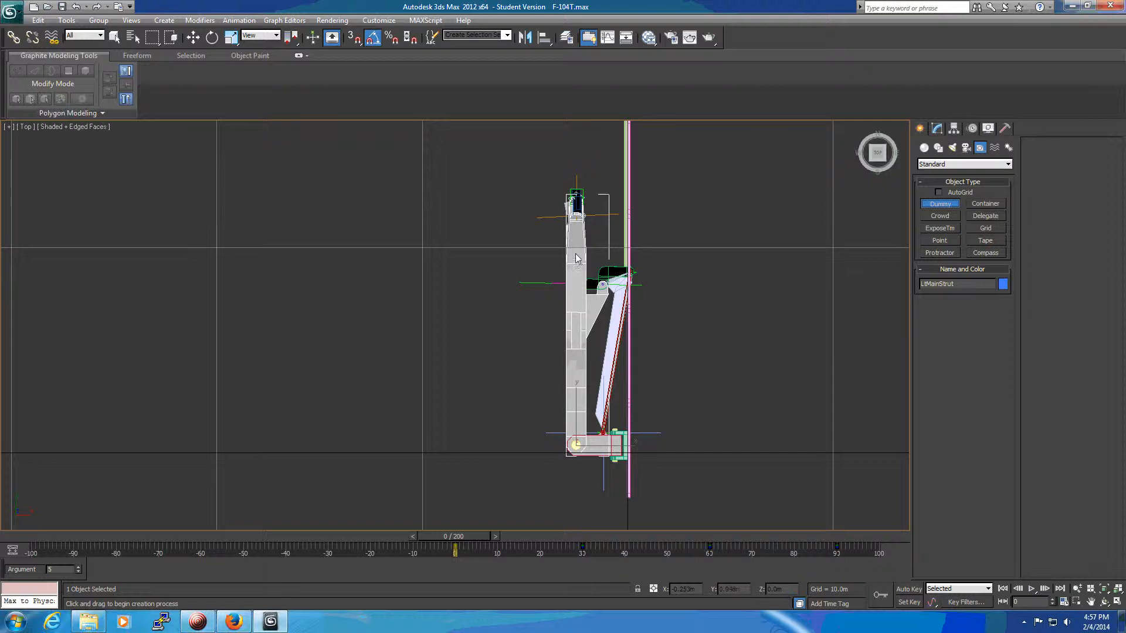
pyautogui.moveTo(575, 254); pyautogui.dragTo(586, 242)
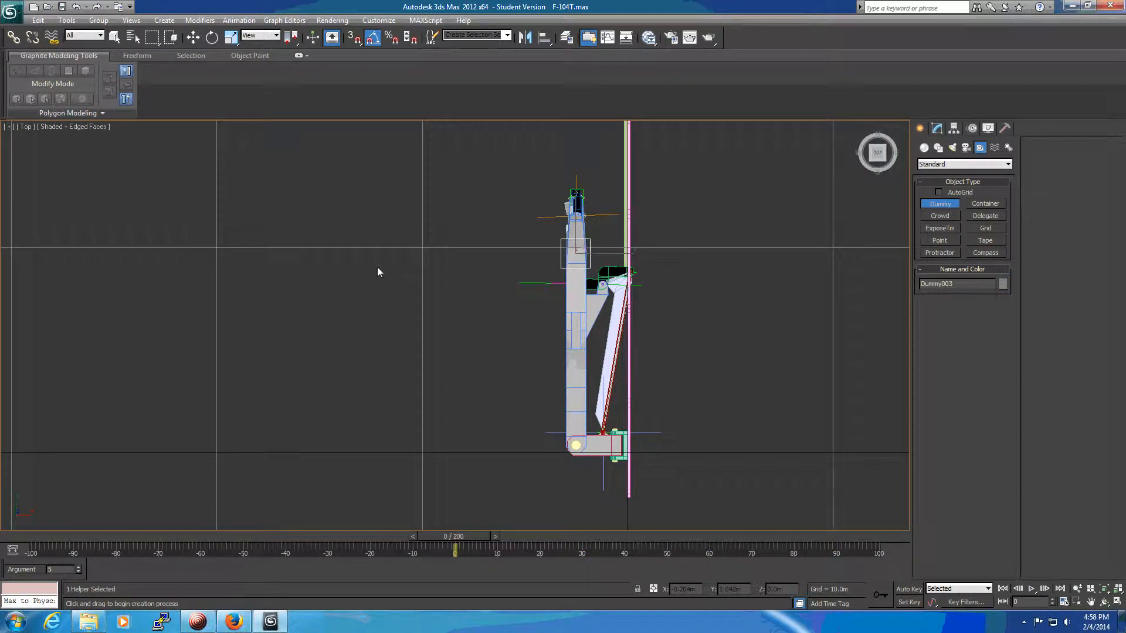
# Align the new dummy to Bone005 on Z position only, pivot point to pivot point, with all orientation axes off.
pyautogui.keyDown('alt'); pyautogui.moveTo(384, 276); pyautogui.dragTo(480, 221, button='middle'); pyautogui.keyUp('alt')
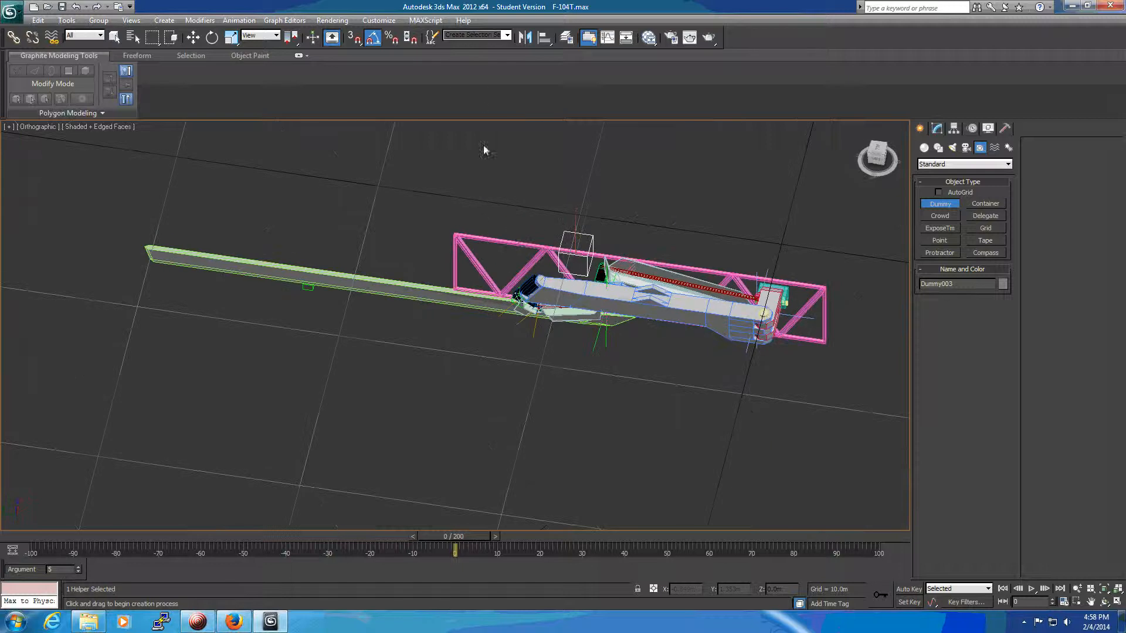
pyautogui.click(544, 37)
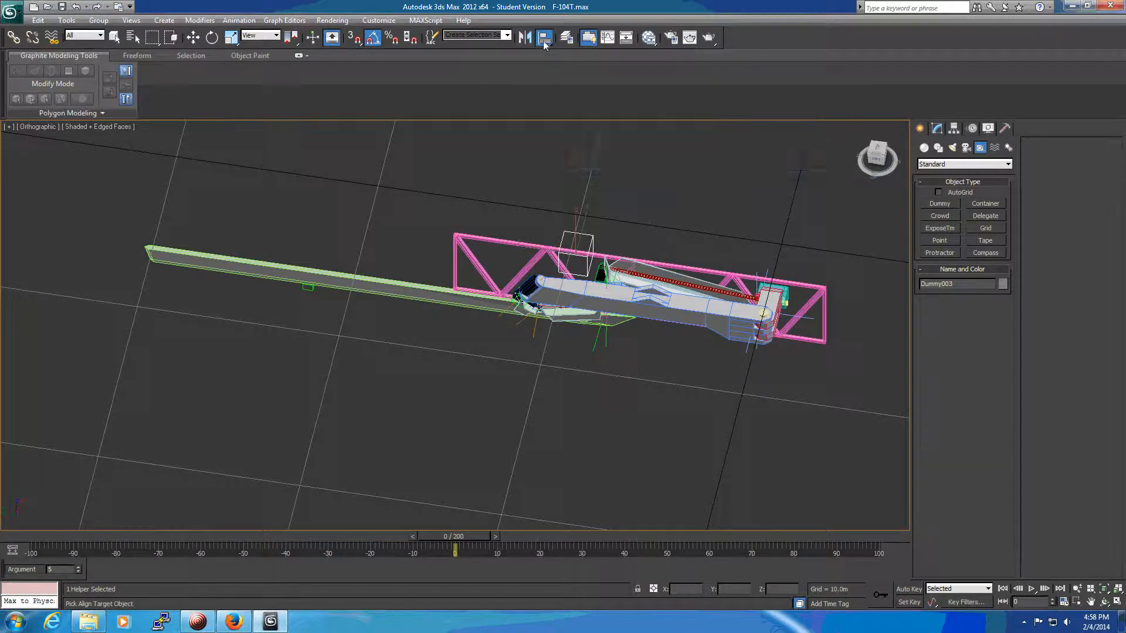
pyautogui.scroll(4, 588, 368)
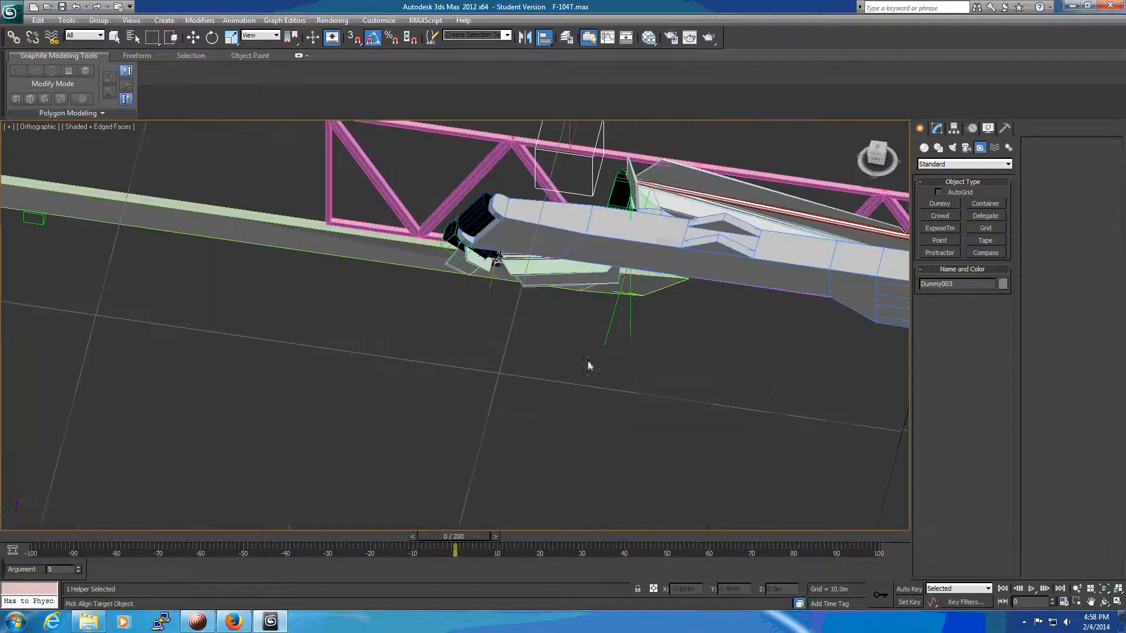
pyautogui.click(551, 271)
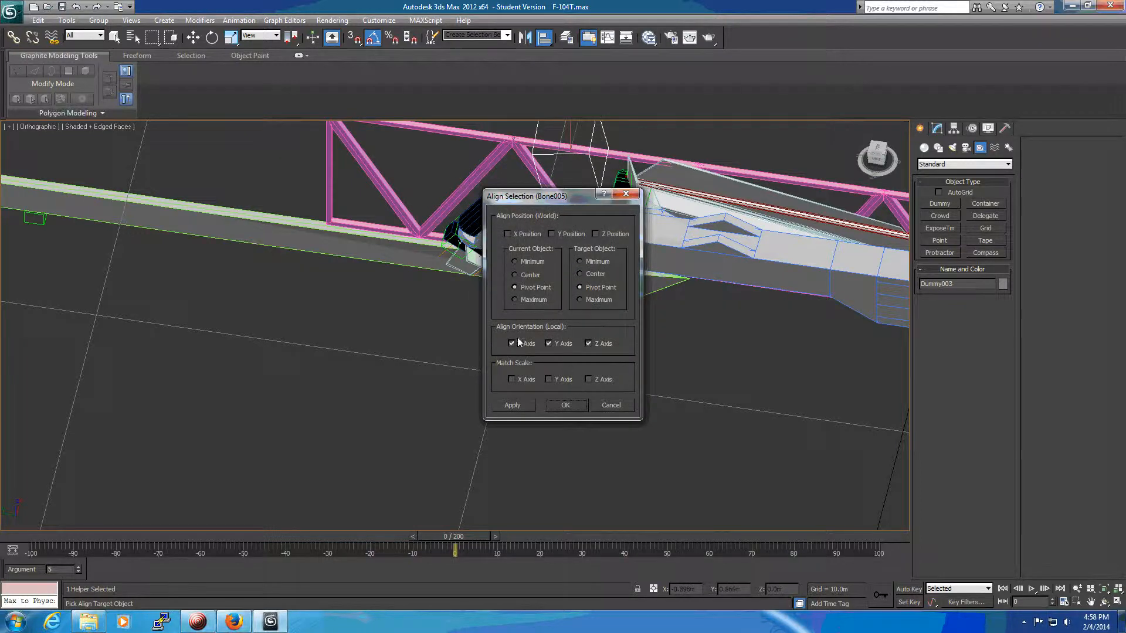
pyautogui.click(569, 343)
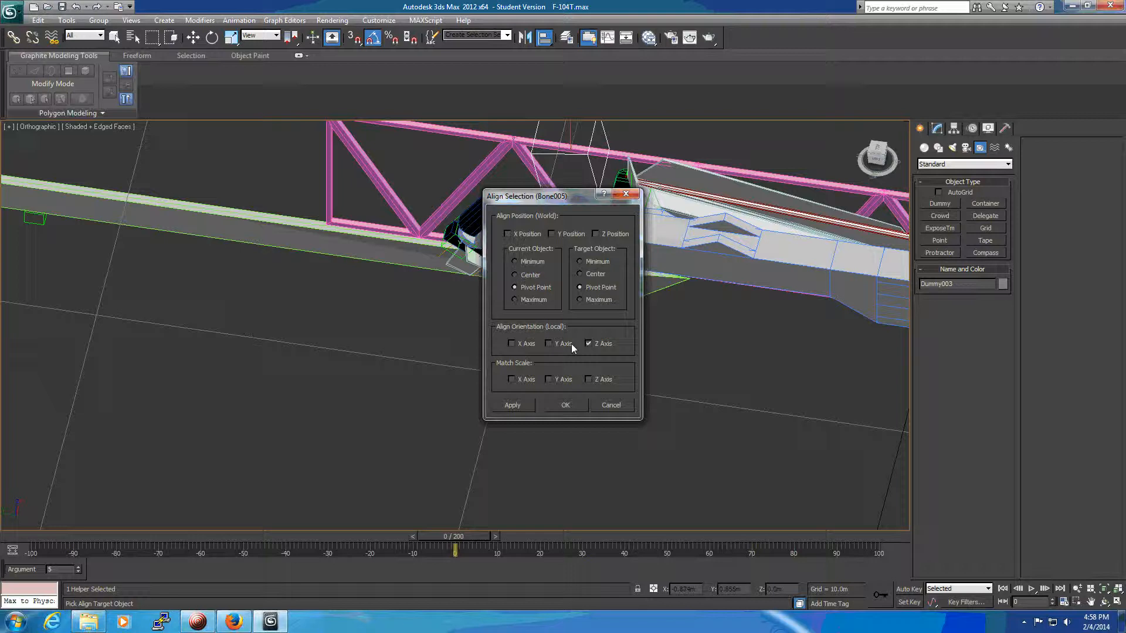
pyautogui.click(603, 344)
pyautogui.click(598, 234)
pyautogui.click(566, 406)
pyautogui.moveTo(599, 392); pyautogui.dragTo(612, 497, button='middle')
pyautogui.scroll(4, 512, 435)
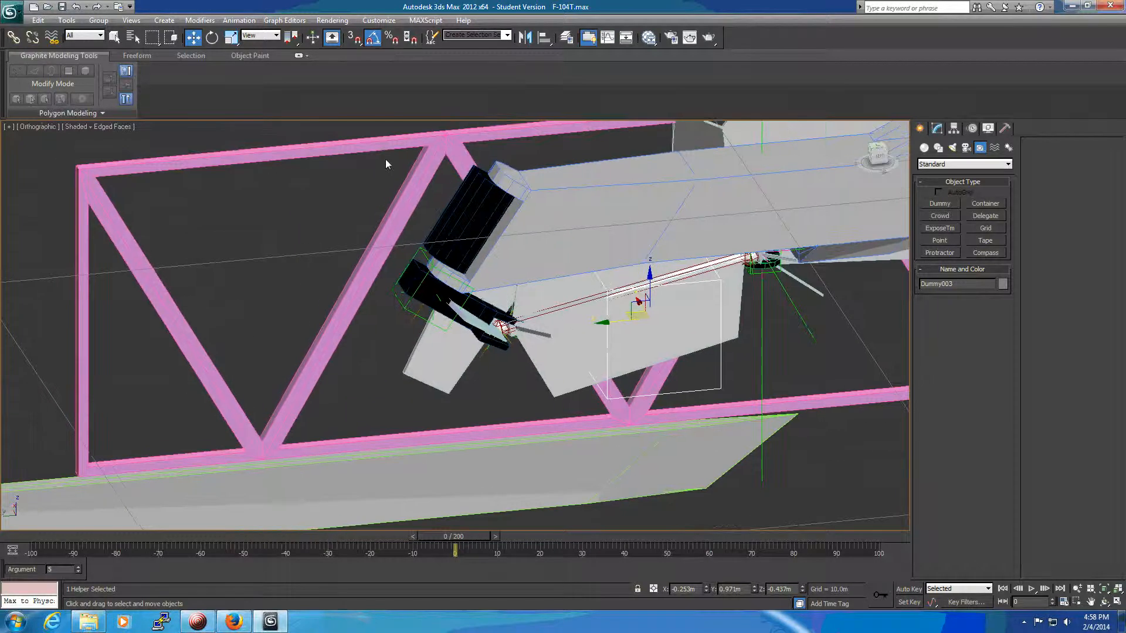
# Link the new dummy helper into the landing gear hierarchy.
pyautogui.click(13, 37)
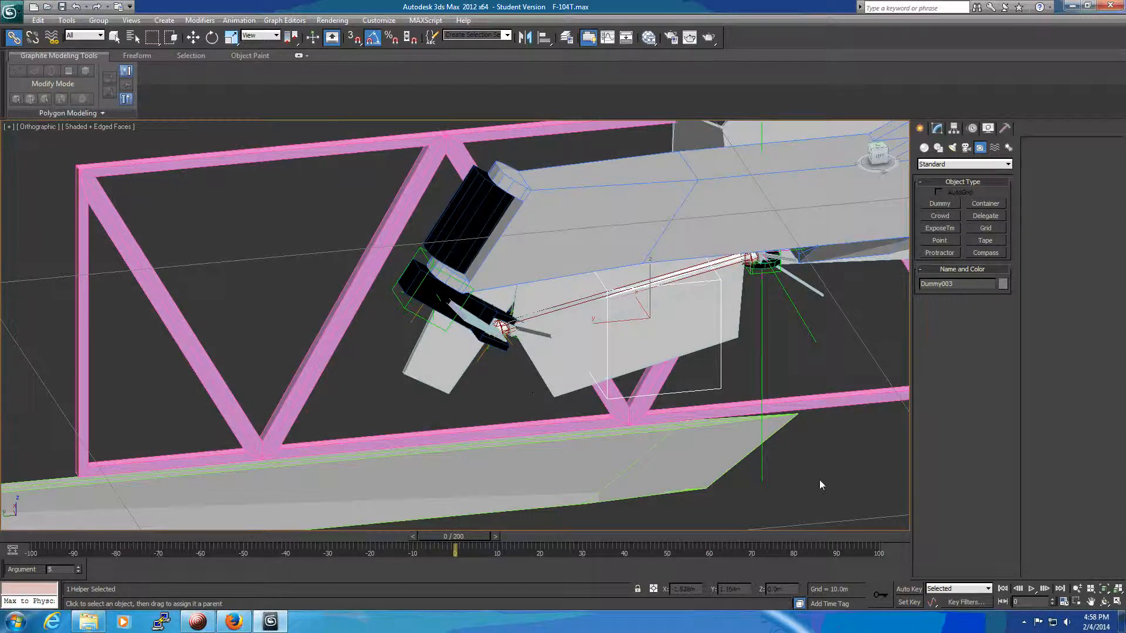
pyautogui.scroll(-4, 822, 480)
pyautogui.moveTo(821, 483); pyautogui.dragTo(743, 436, button='middle')
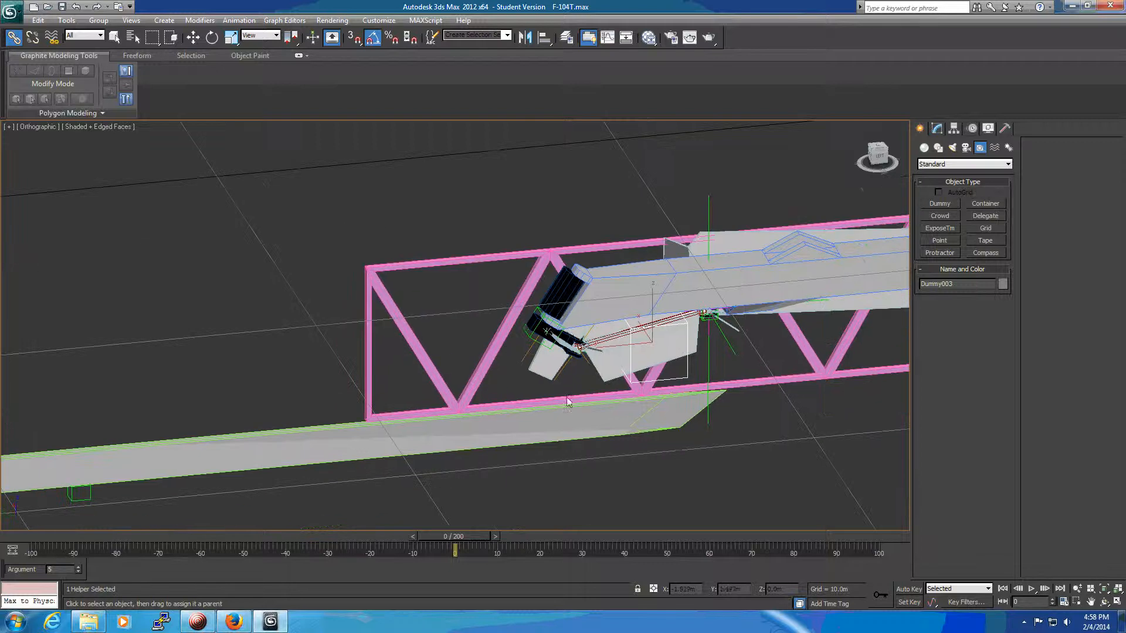
pyautogui.keyDown('alt'); pyautogui.moveTo(178, 267); pyautogui.dragTo(289, 327, button='middle'); pyautogui.keyUp('alt')
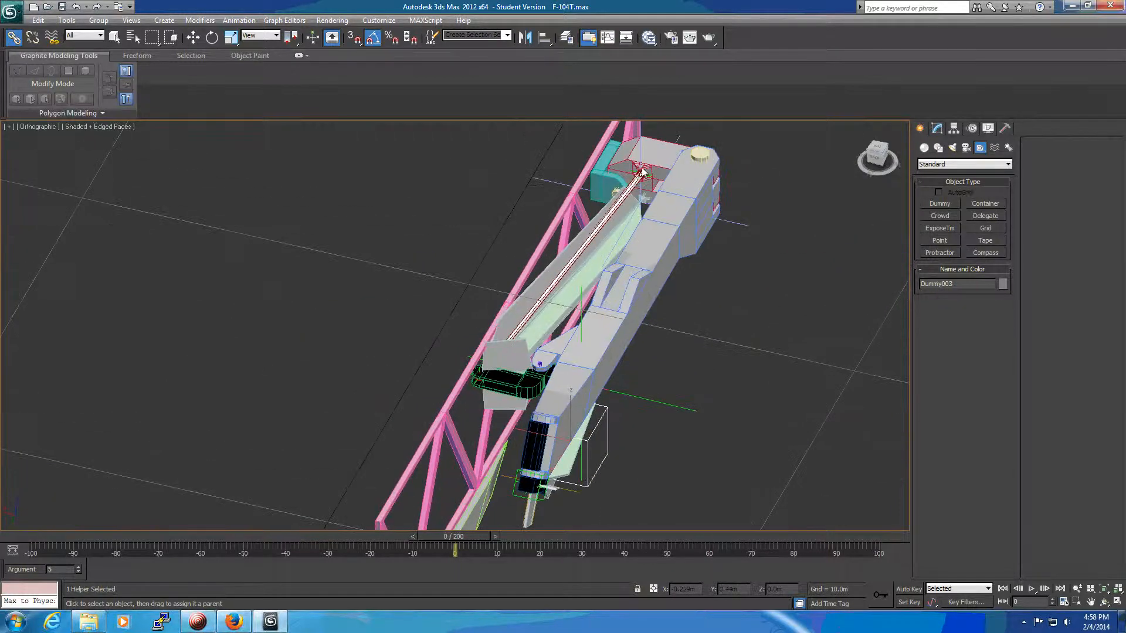
# Select MainLandingGearJoint and rotate it to -40 degrees on Y to check how the linked gear parts follow.
pyautogui.click(657, 160)
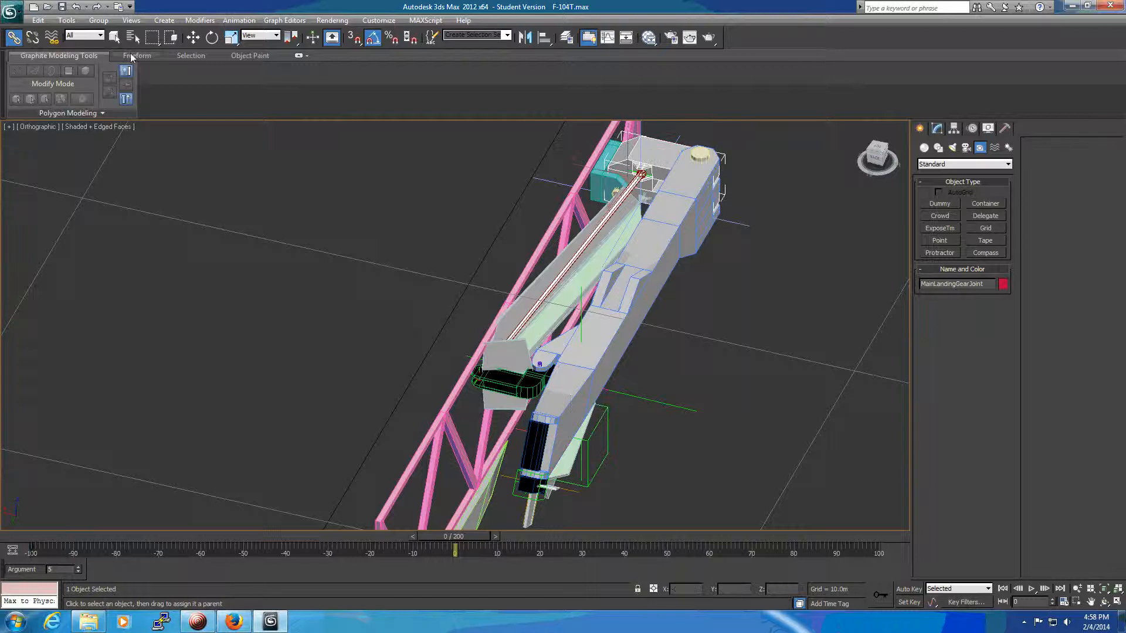
pyautogui.click(115, 38)
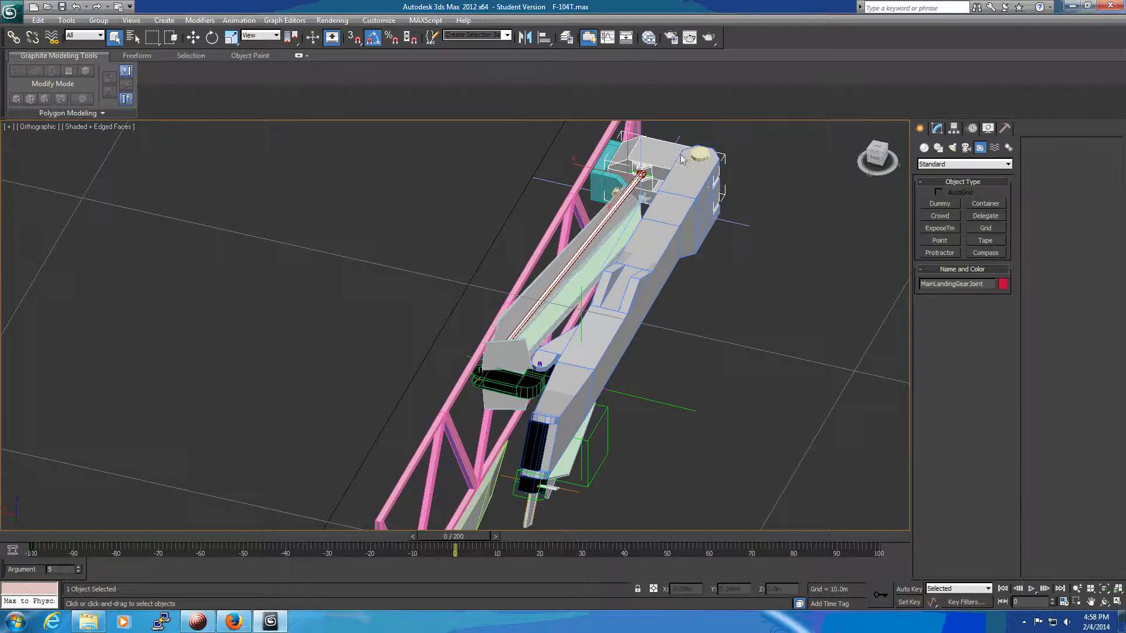
pyautogui.press('w')
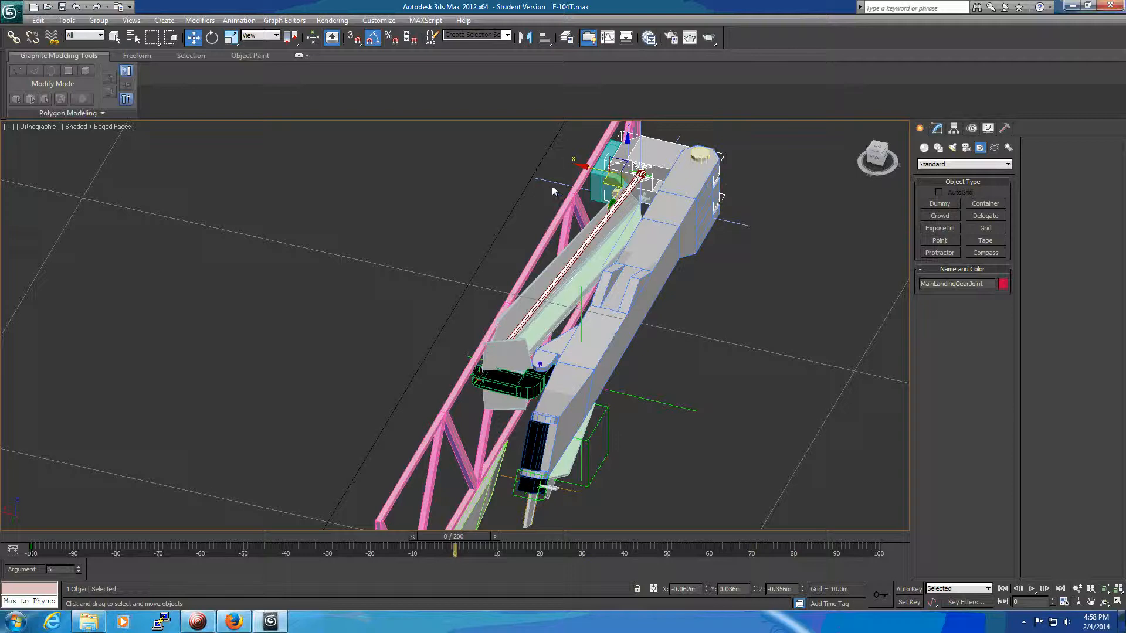
pyautogui.press('e')
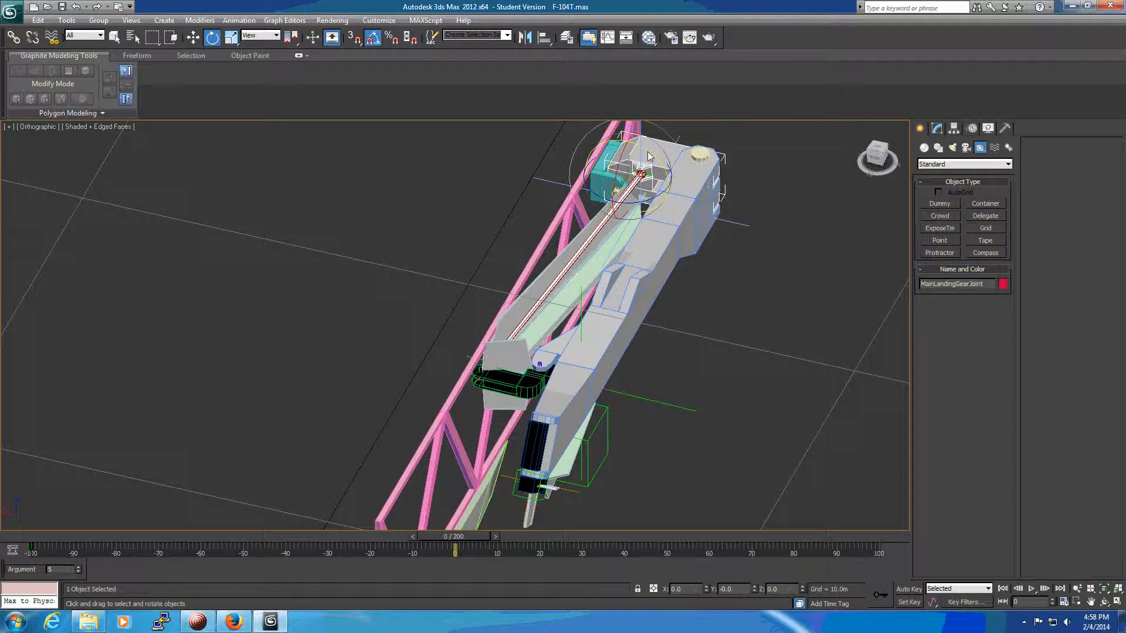
pyautogui.moveTo(746, 239); pyautogui.dragTo(716, 294, button='middle')
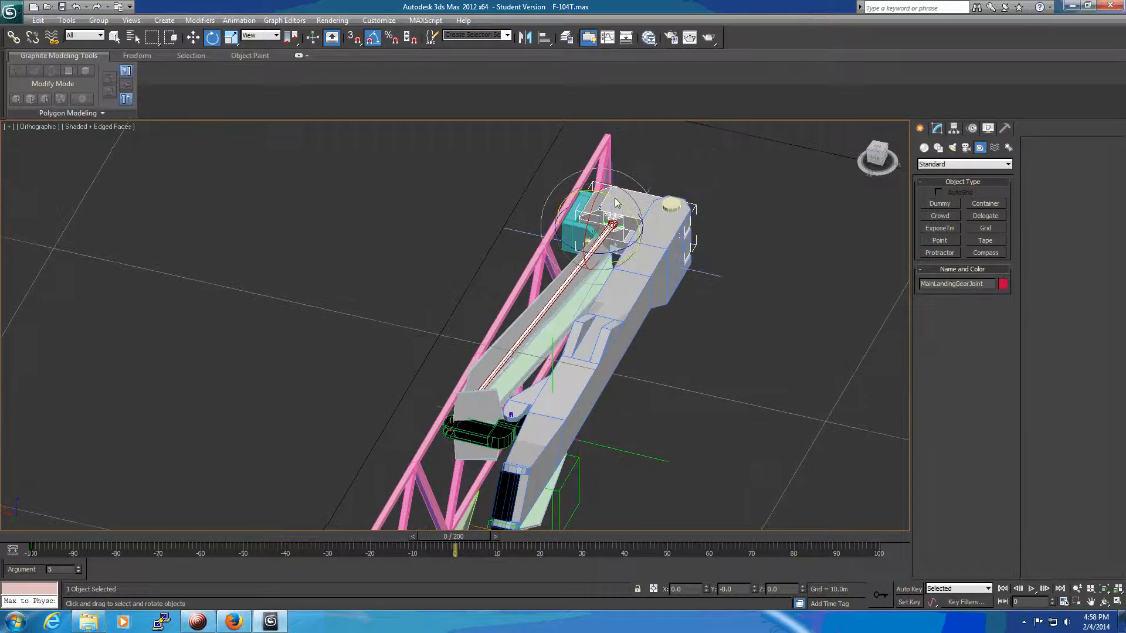
pyautogui.moveTo(616, 203); pyautogui.dragTo(650, 244)
pyautogui.moveTo(754, 388); pyautogui.dragTo(753, 252, button='middle')
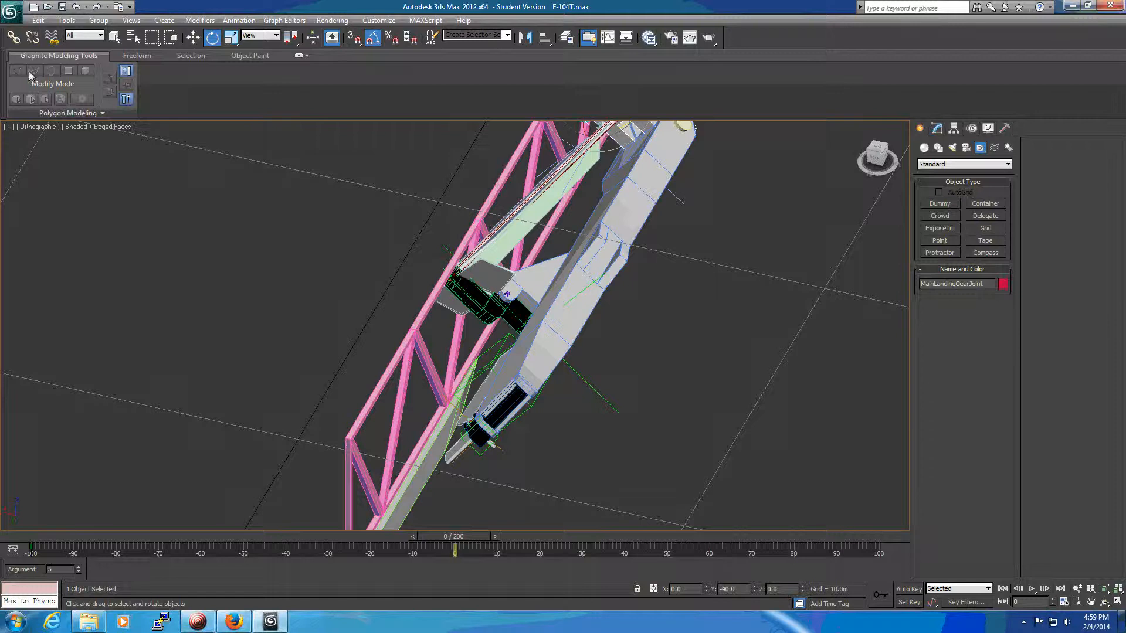
# Export the model in EDM format as xxx.EDM in the Models folder, replacing the existing file.
pyautogui.click(14, 17)
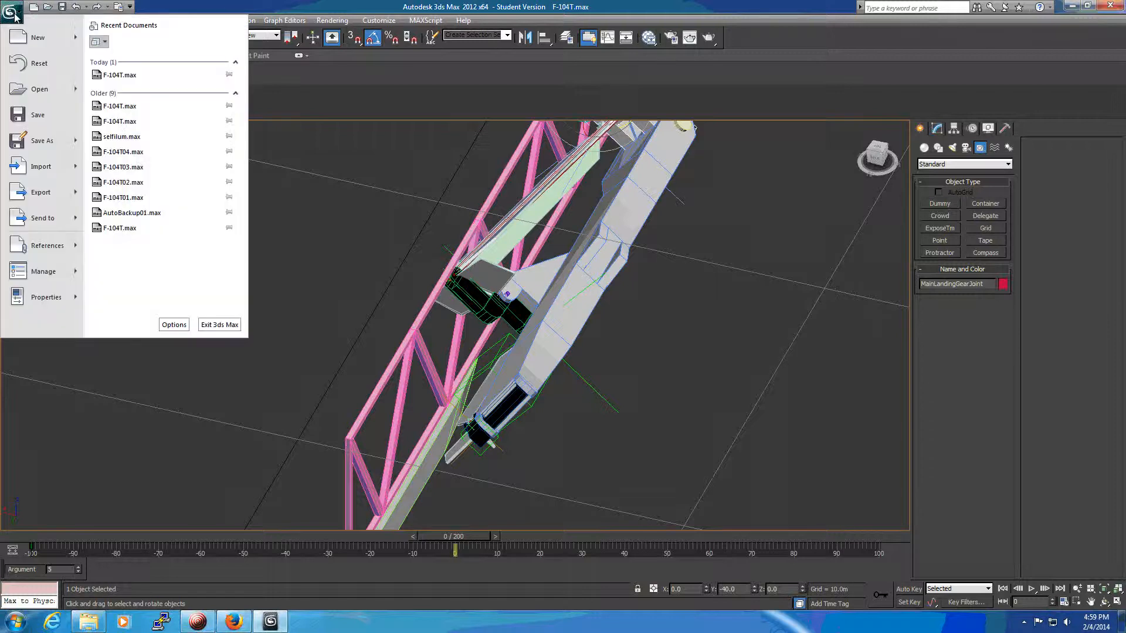
pyautogui.click(35, 195)
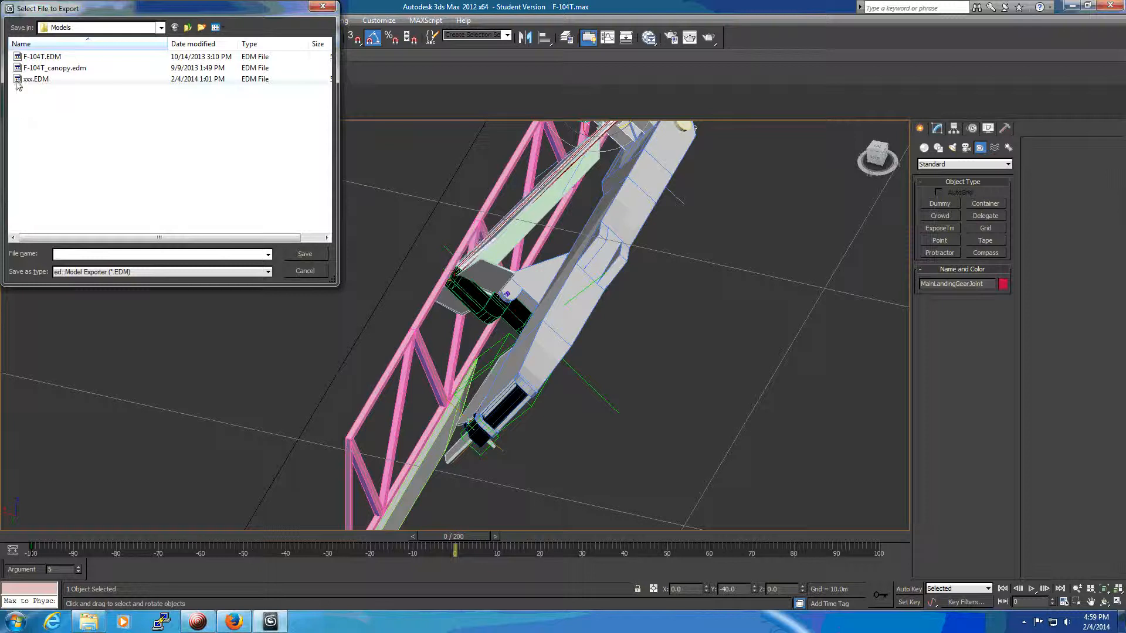
pyautogui.doubleClick(26, 78)
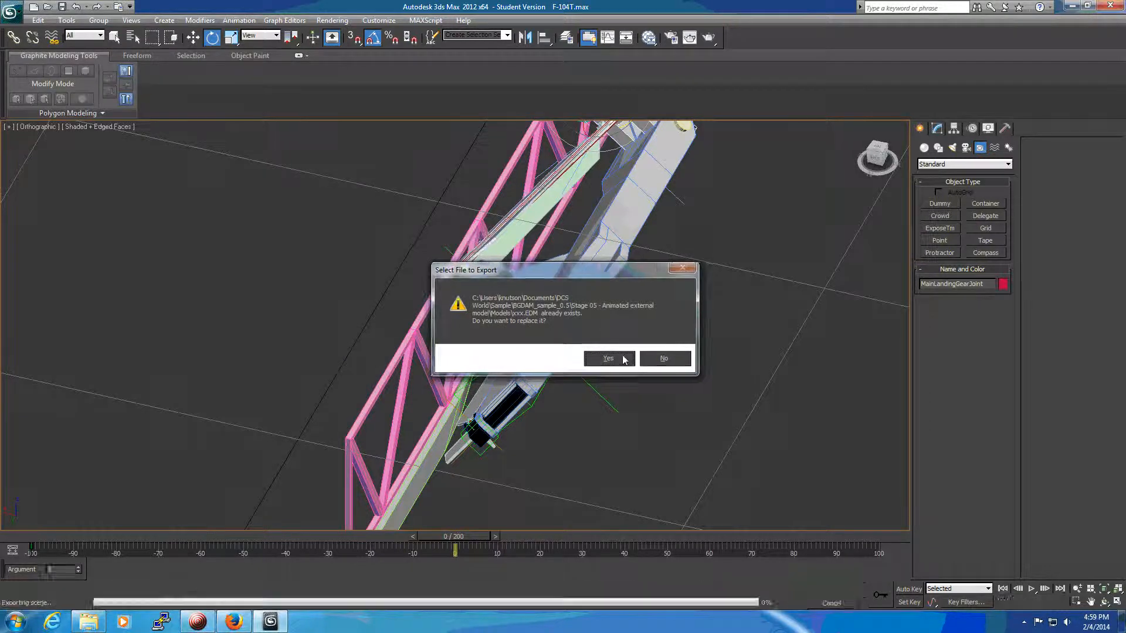
pyautogui.click(608, 359)
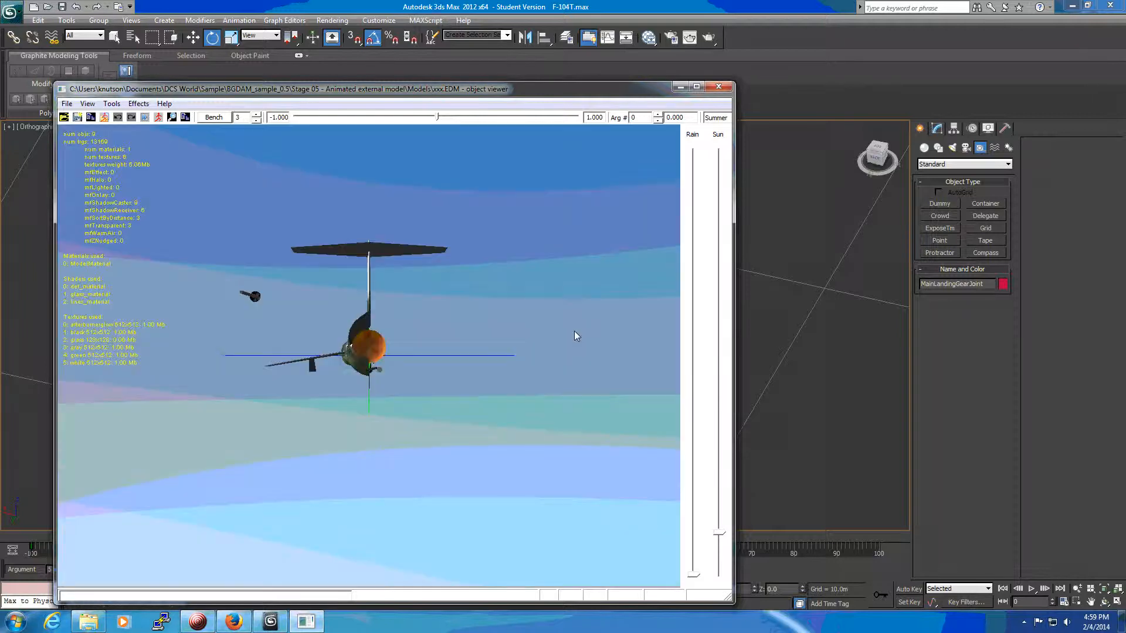
# In the object viewer, inspect the main gear bay from below and raise argument 5 to 0.999 to check the gear animation.
pyautogui.moveTo(386, 355); pyautogui.dragTo(393, 378)
pyautogui.moveTo(392, 378); pyautogui.dragTo(353, 157, button='right')
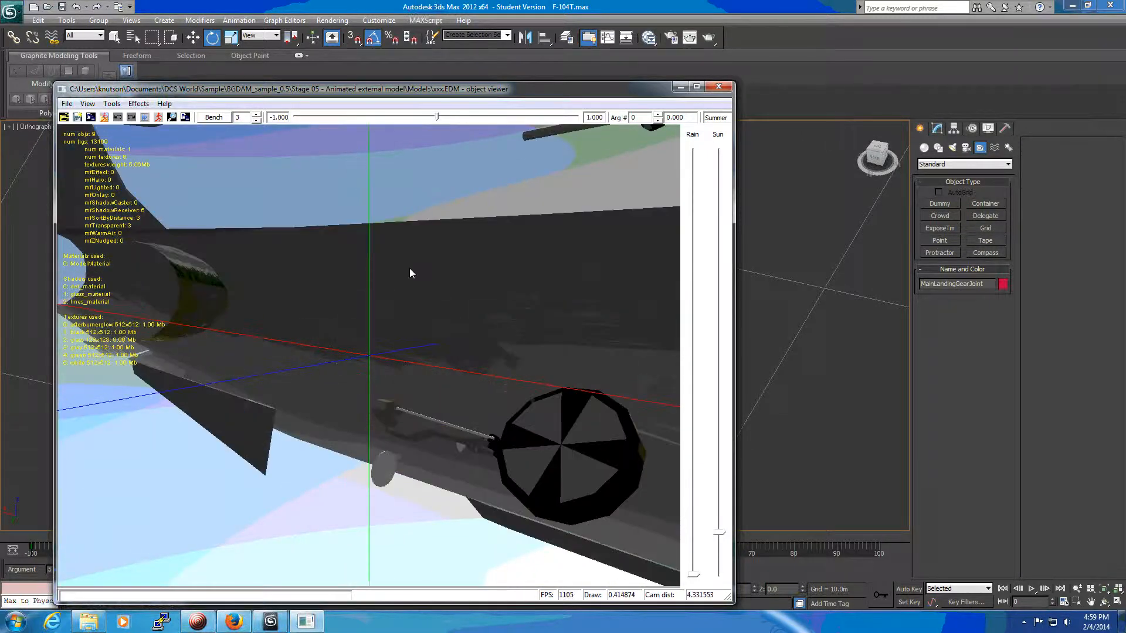
pyautogui.moveTo(410, 273); pyautogui.dragTo(448, 301)
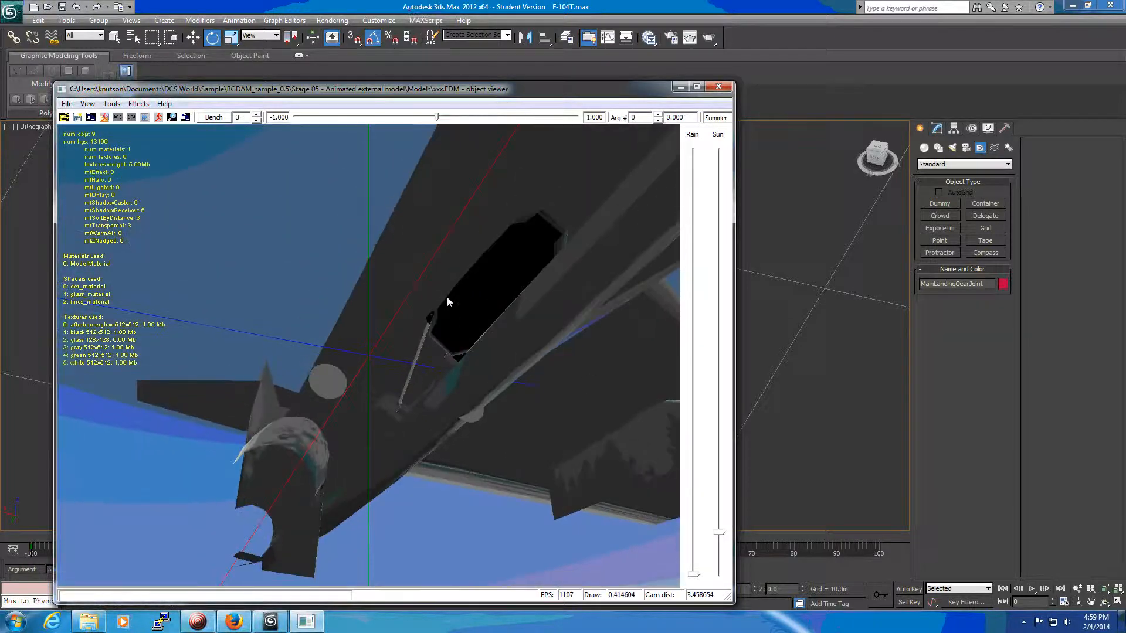
pyautogui.moveTo(603, 421); pyautogui.dragTo(612, 414)
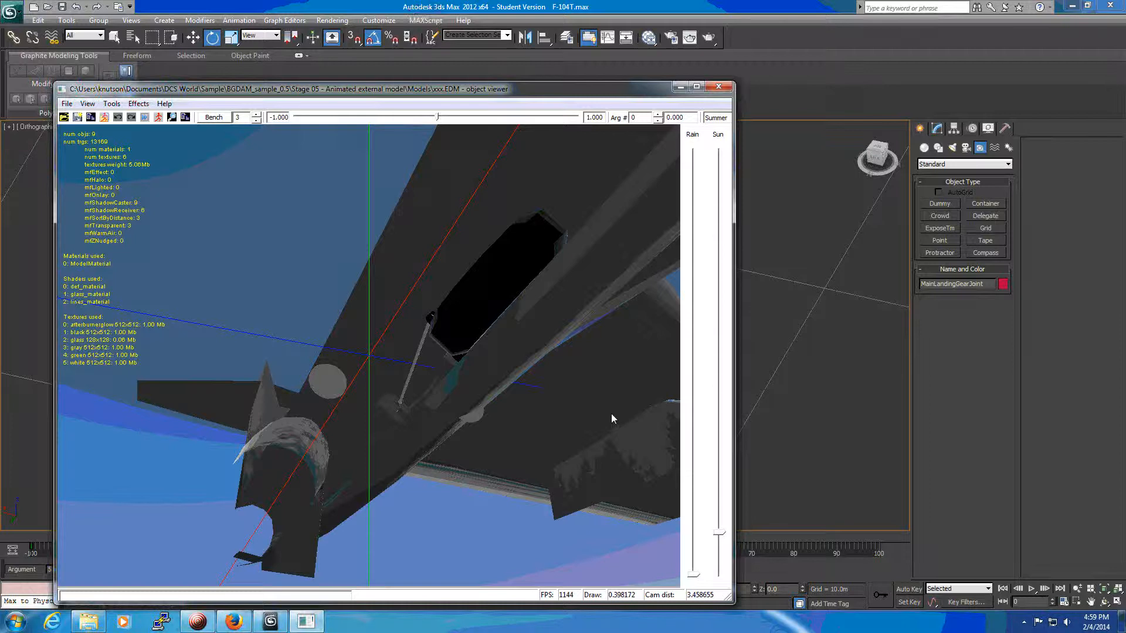
pyautogui.click(659, 115)
pyautogui.moveTo(436, 119); pyautogui.dragTo(503, 139)
pyautogui.moveTo(510, 143); pyautogui.dragTo(583, 161)
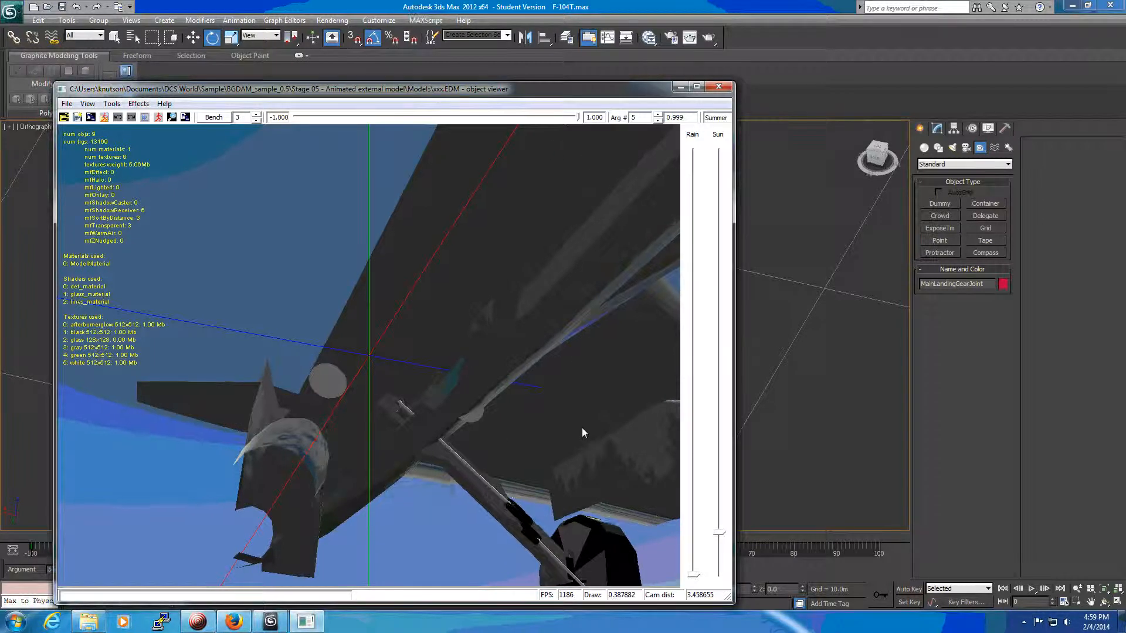
# Examine the main gear from a wider angle and sweep argument 5 back to about -0.06 to check its motion.
pyautogui.moveTo(582, 427); pyautogui.dragTo(565, 481)
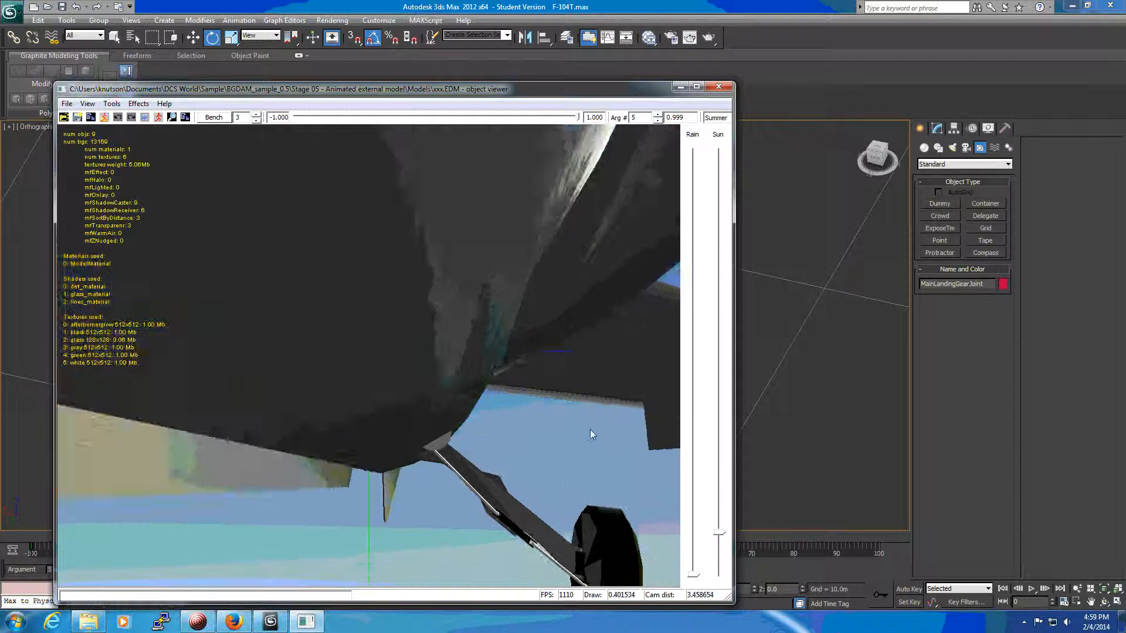
pyautogui.scroll(-5, 590, 429)
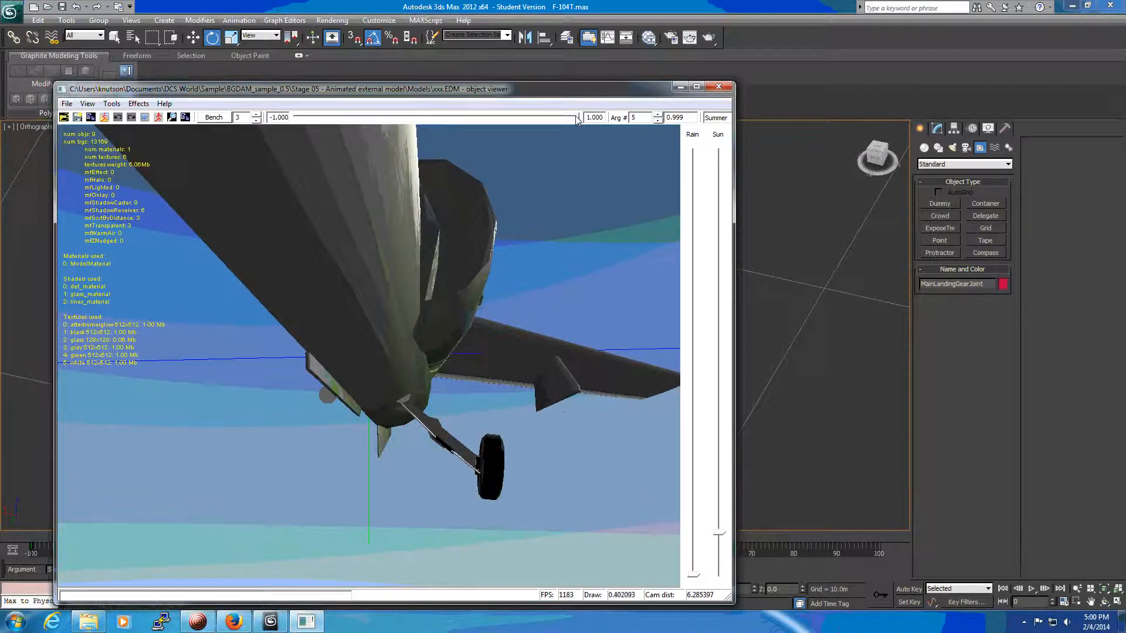
pyautogui.moveTo(576, 116); pyautogui.dragTo(429, 117)
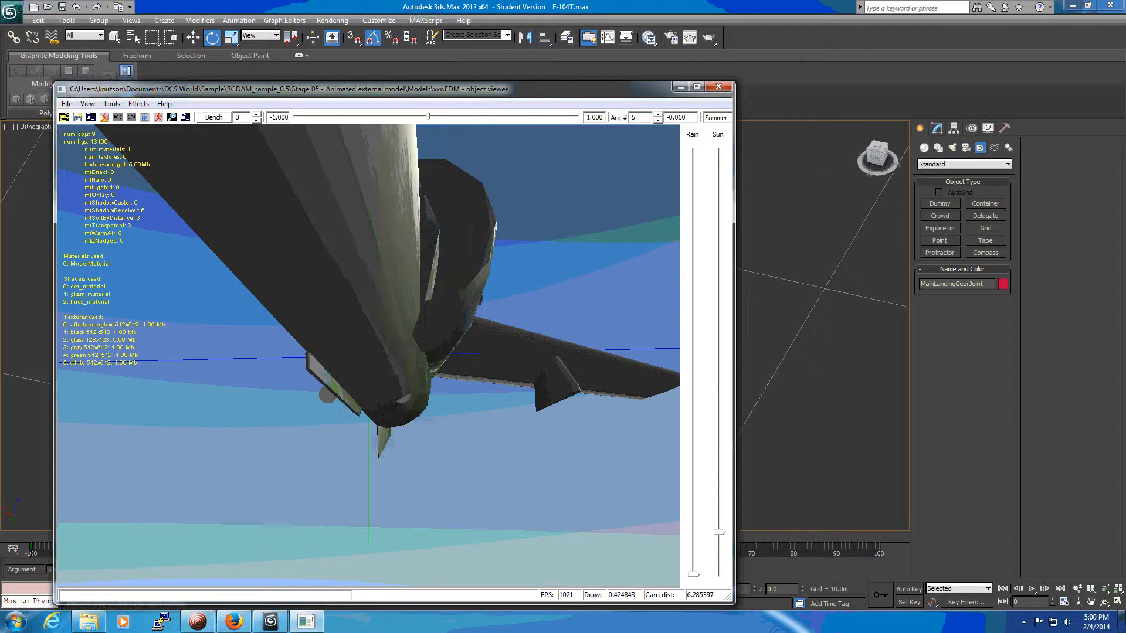
pyautogui.click(204, 624)
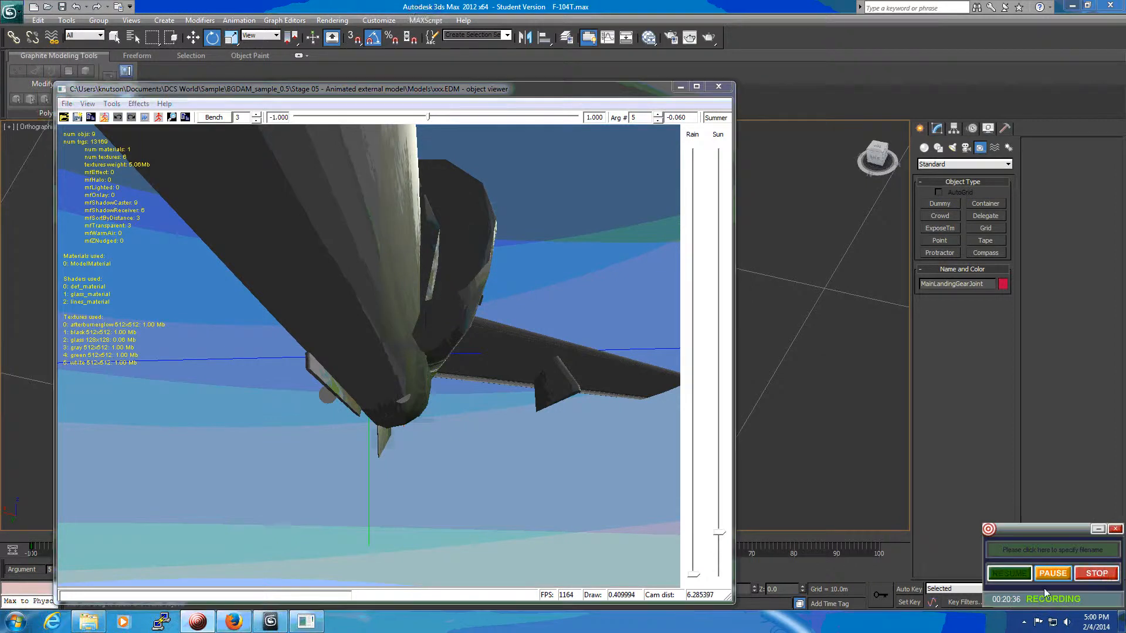